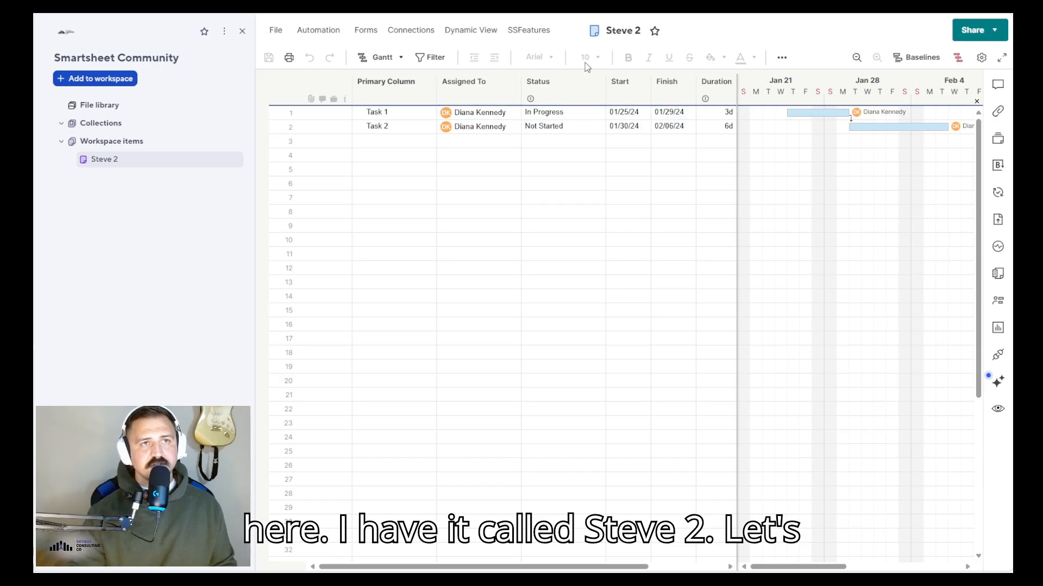
Step: Rename the open Steve 2 sheet as Main Schedule
click(614, 32)
text(Main Schedule)
key(Return)
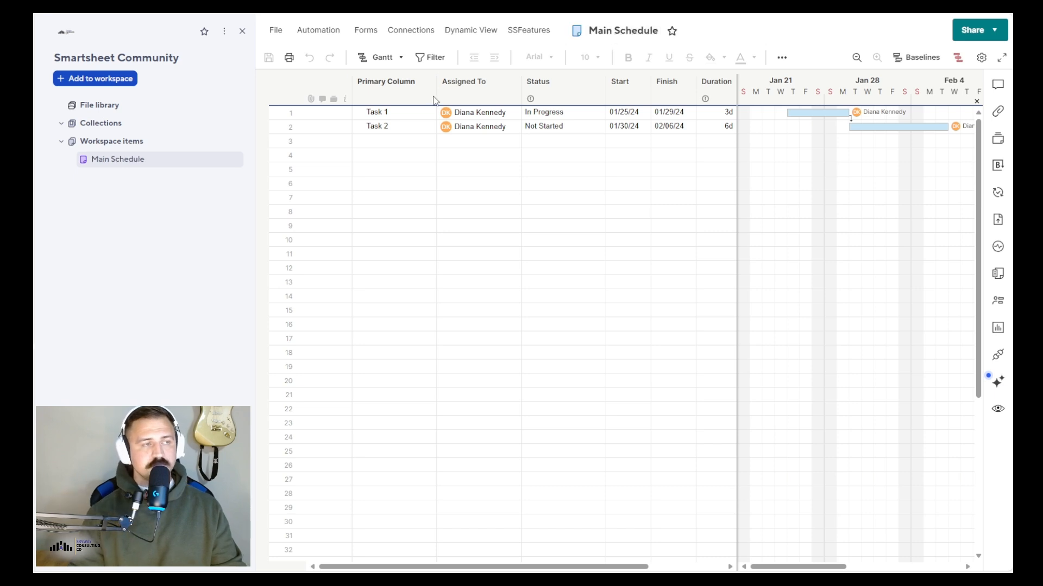
Step: Add a new Gantt sheet to the workspace and name it Secondary Schedule 1
click(103, 79)
mouse_move(145, 107)
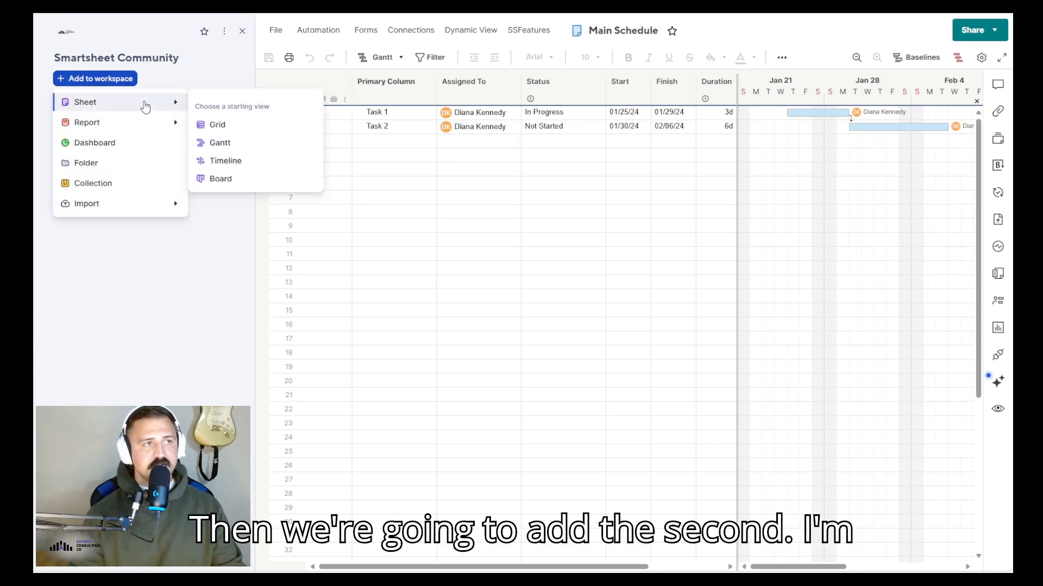
click(244, 142)
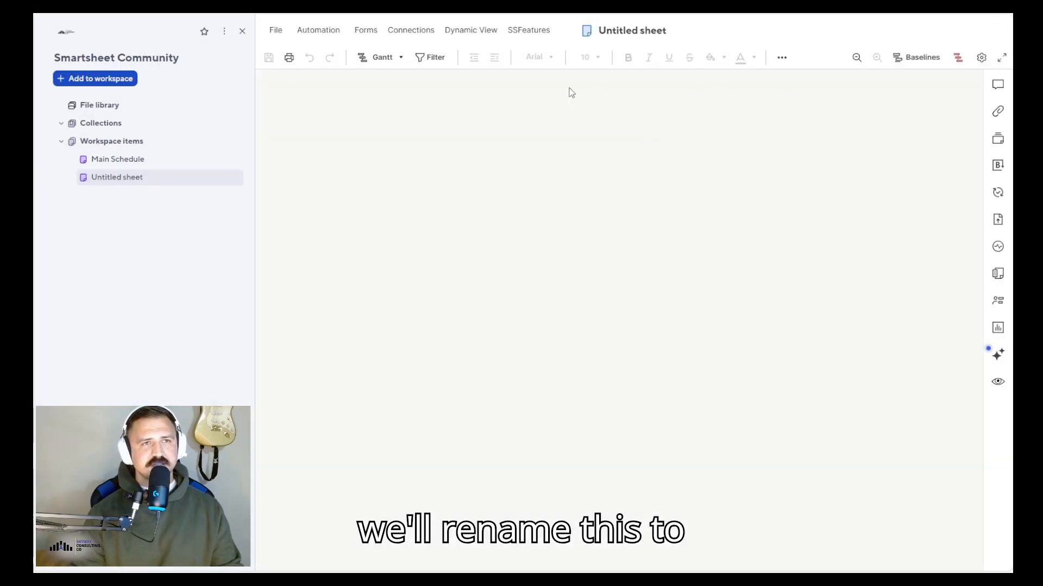
click(628, 33)
text(Secondary Schedule 1)
key(Return)
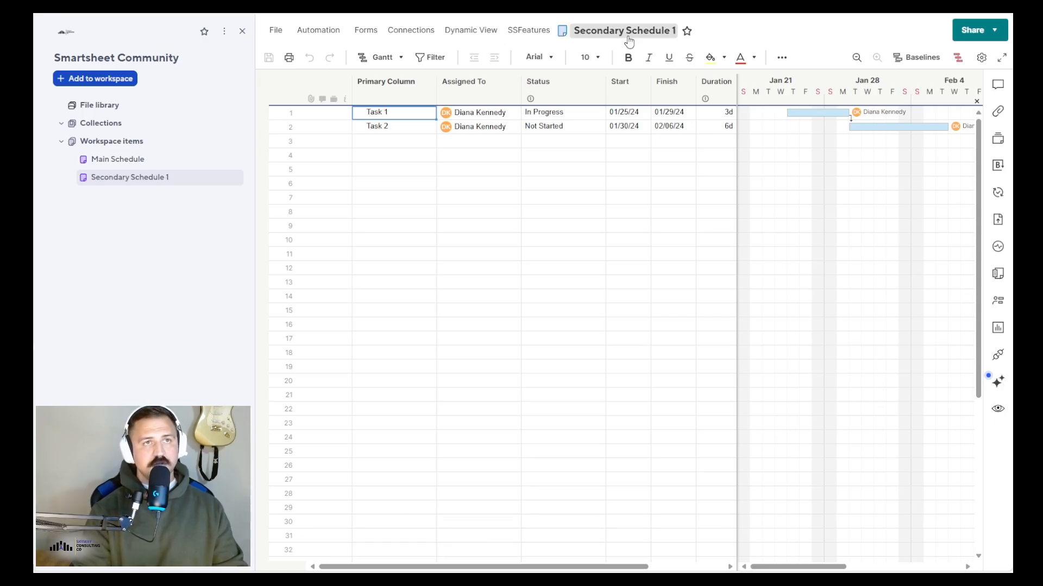
Step: Add another Gantt sheet to the workspace and name it Secondary Schedule 2
click(98, 78)
mouse_move(170, 107)
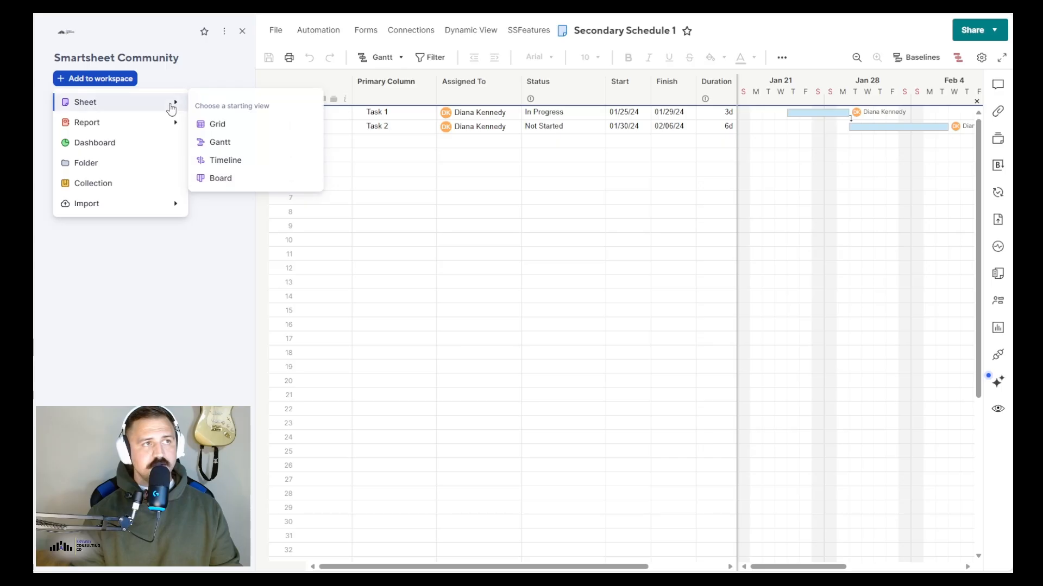
click(237, 144)
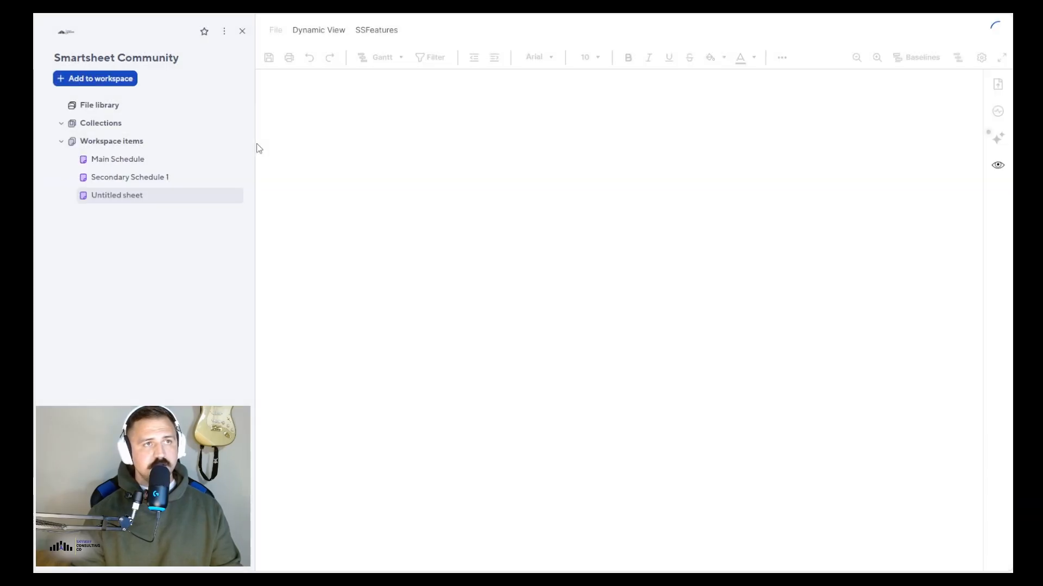
click(634, 30)
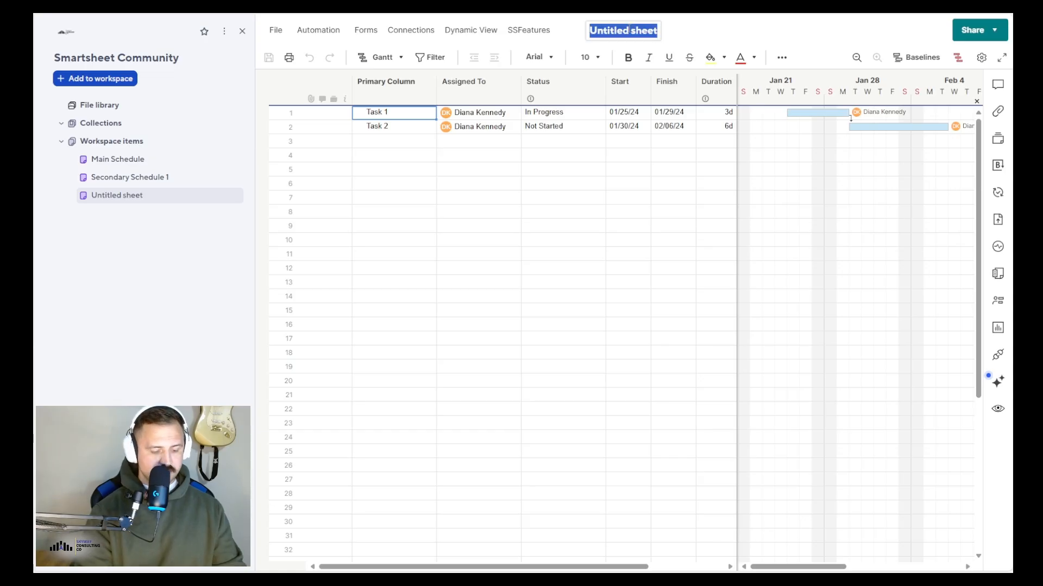
text(Secondary Schedule)
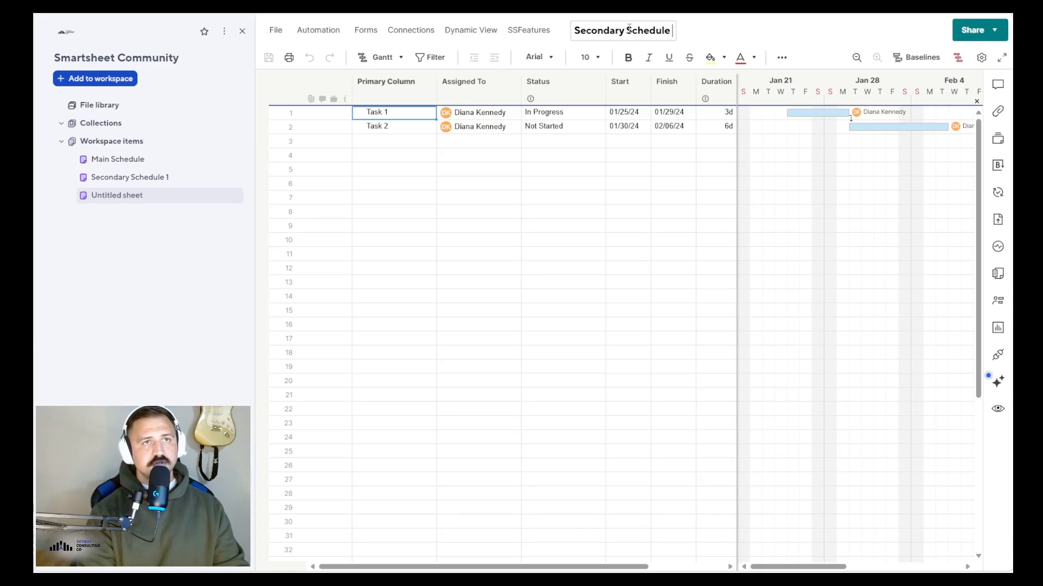
text( 2)
key(Return)
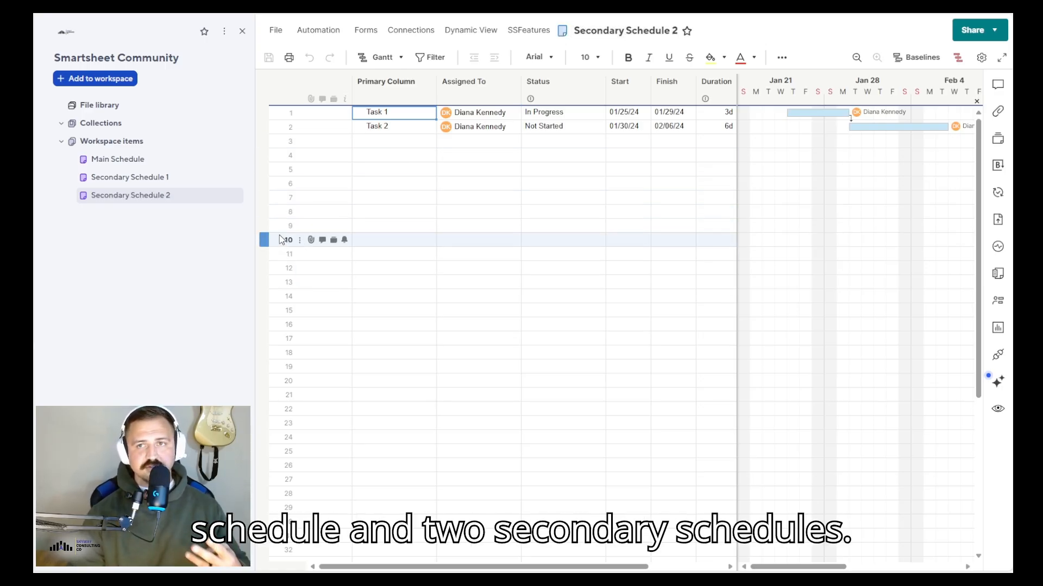
Step: In Secondary Schedule 1, insert a row above Task 1 and enter Project Name in its primary column
click(163, 161)
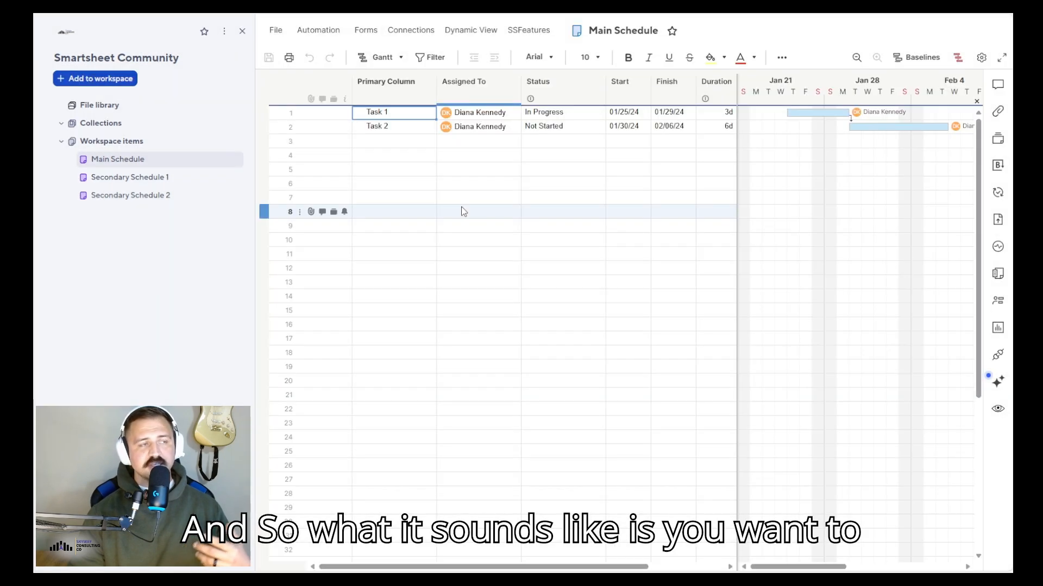
click(155, 179)
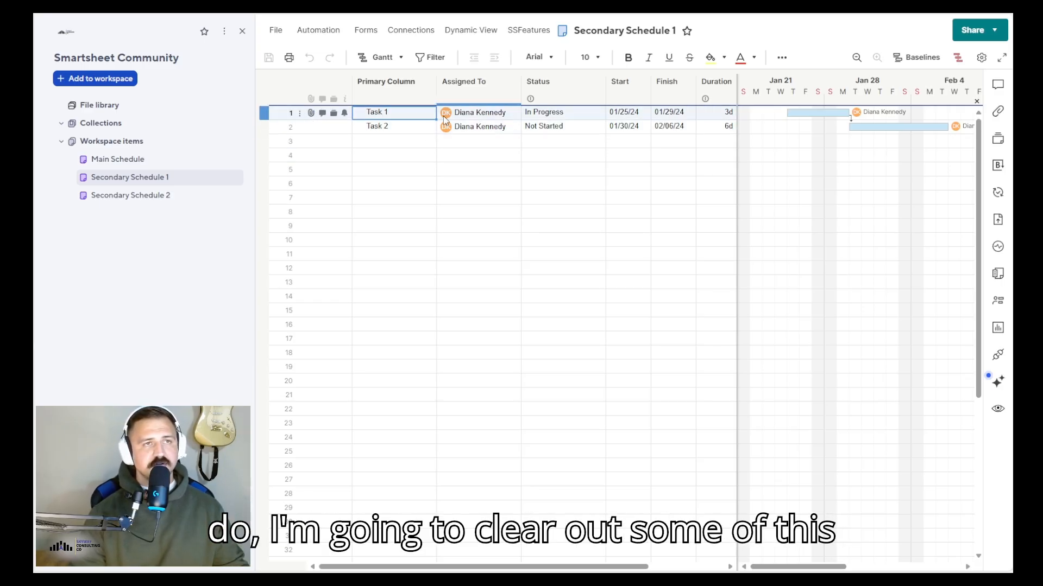
key(Insert)
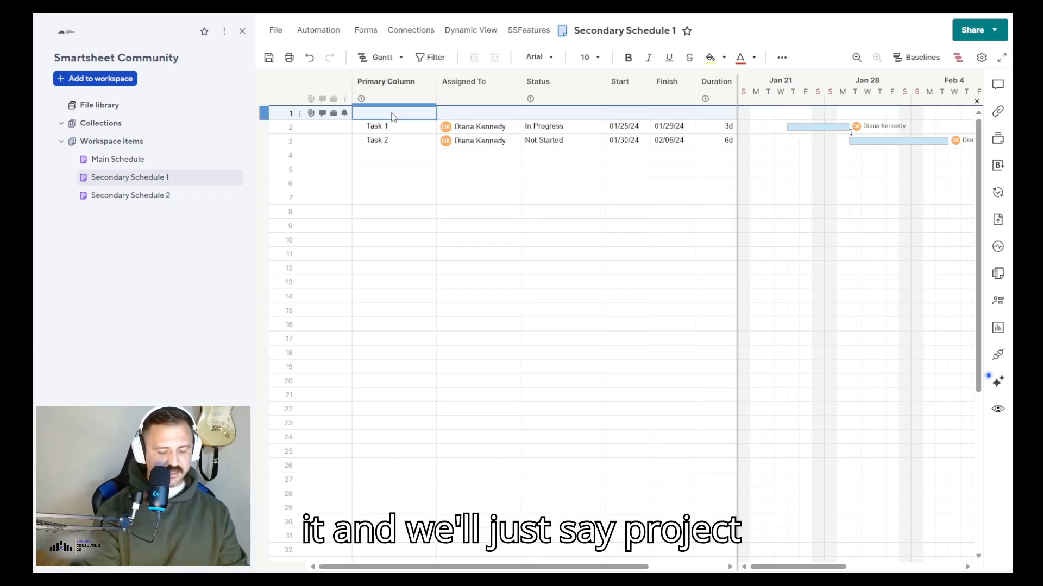
text(Project Name)
key(Return)
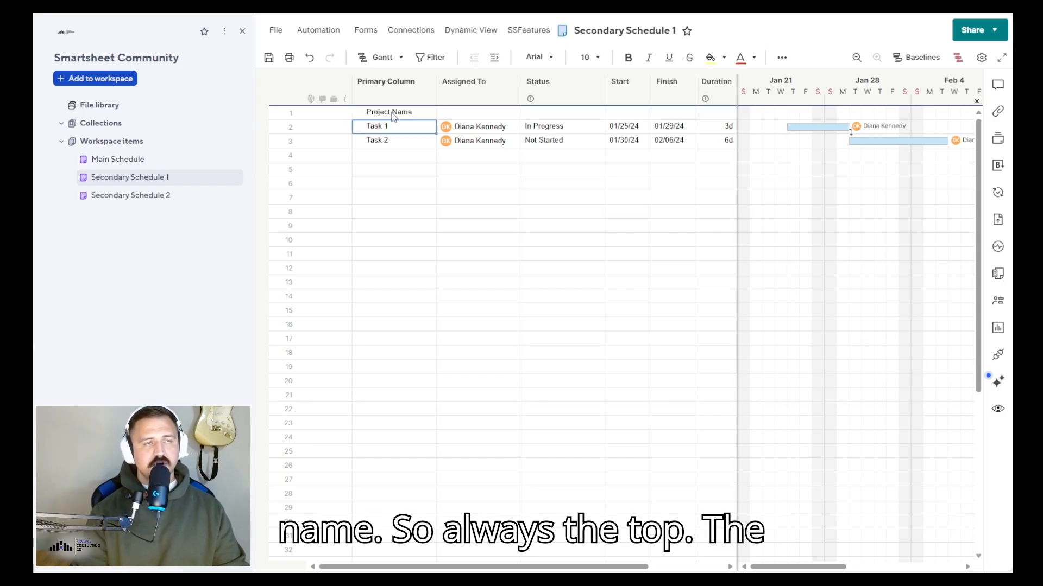
Step: Indent Task 1 and Task 2 under the Project Name row and save the sheet
drag(397, 132, 401, 146)
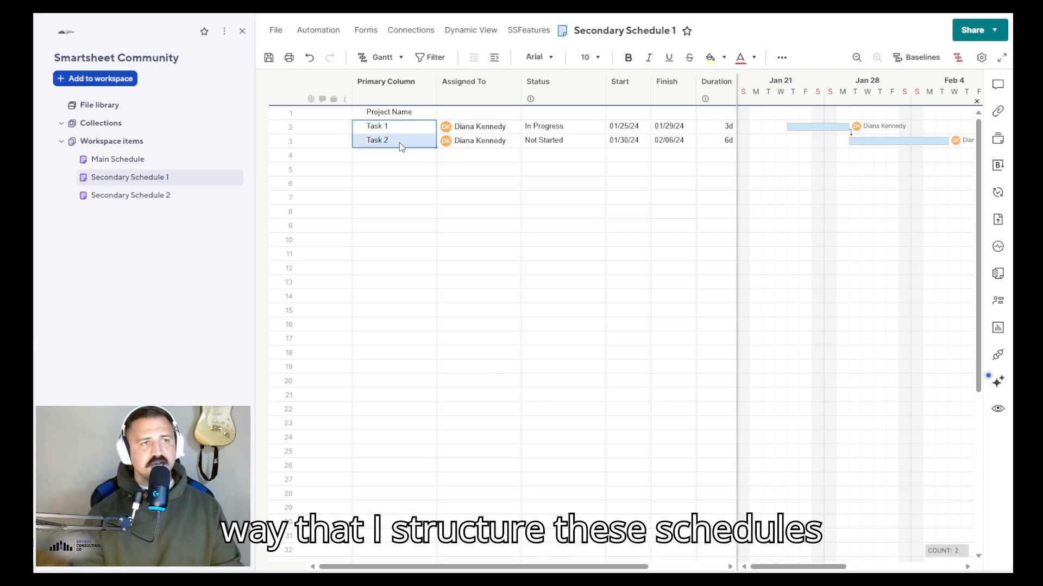
click(494, 58)
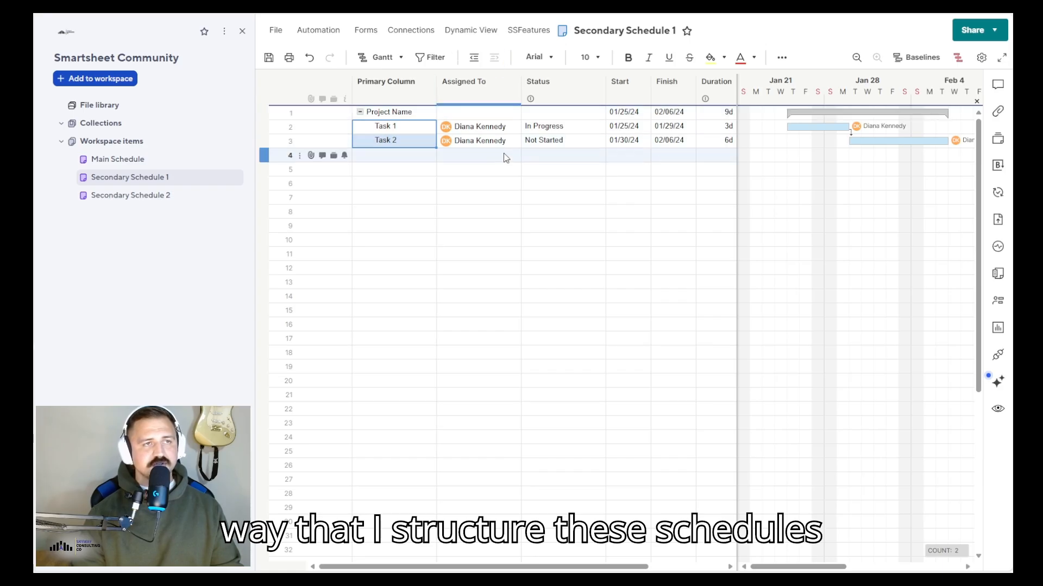
click(503, 155)
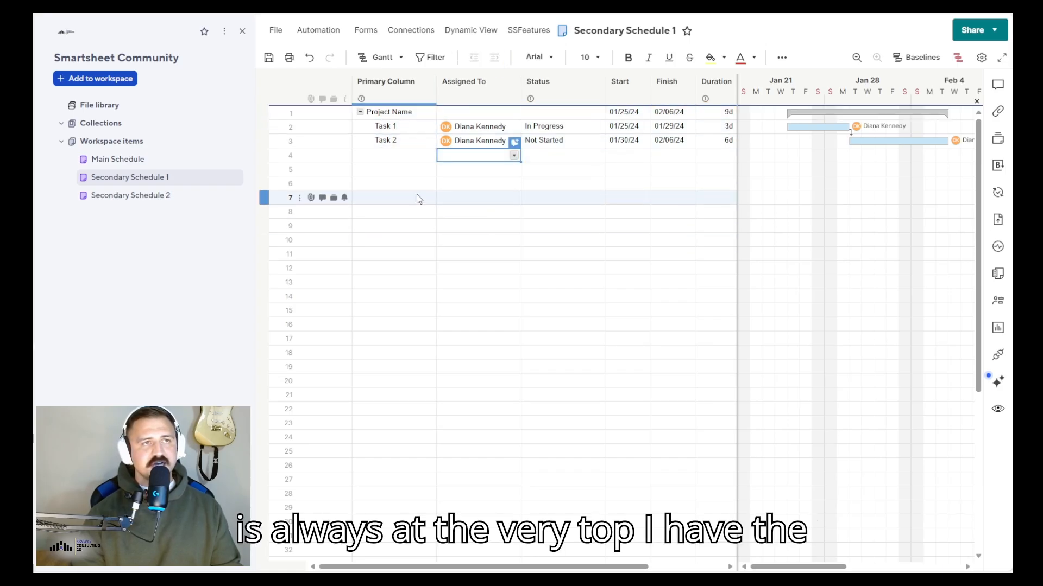
click(268, 57)
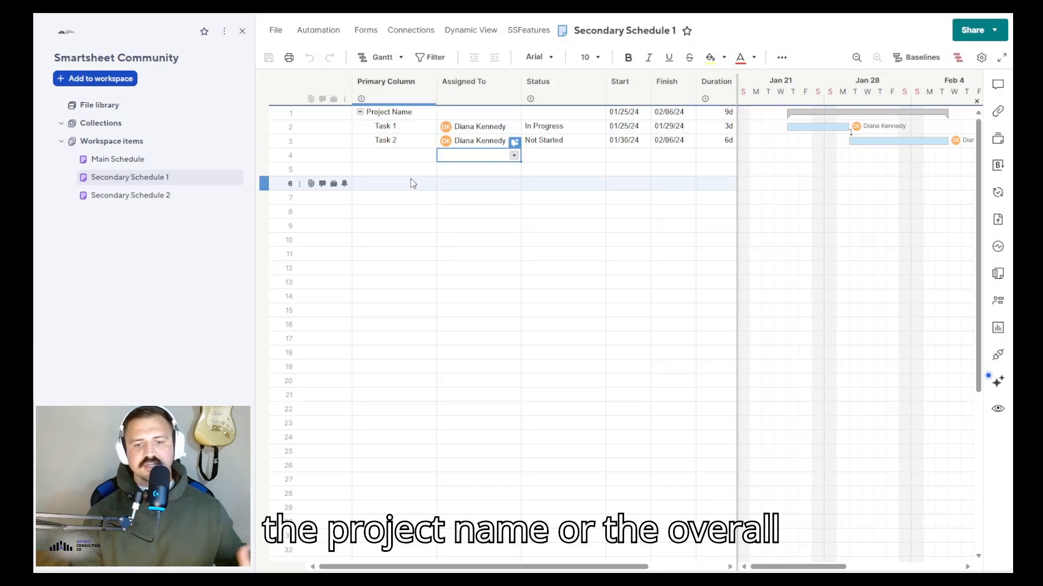
Step: Fill the task series down from Task 2 through Task 9 and indent Tasks 3 to 9 under Project Name
click(410, 142)
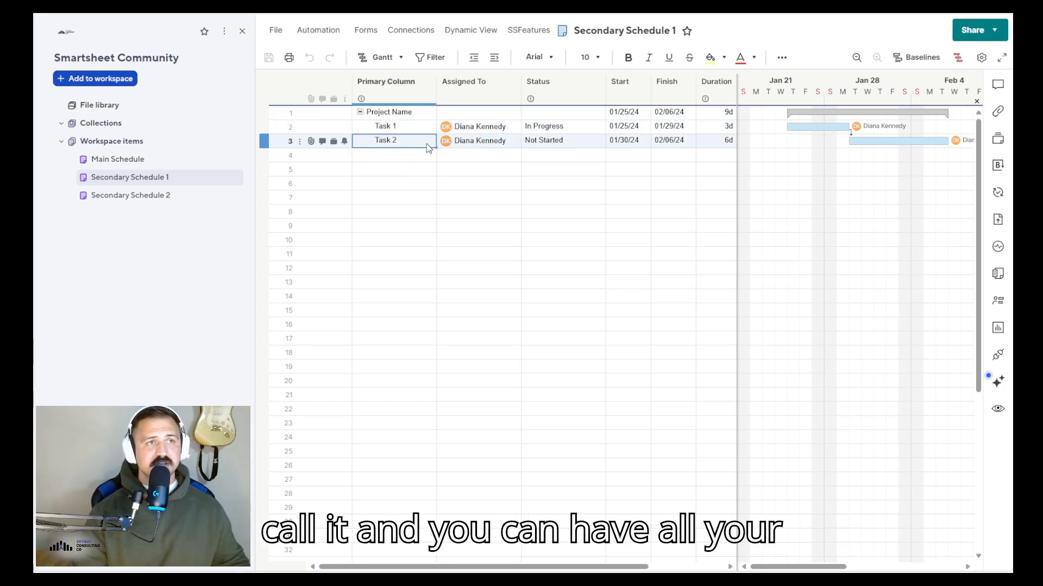
drag(433, 147, 433, 233)
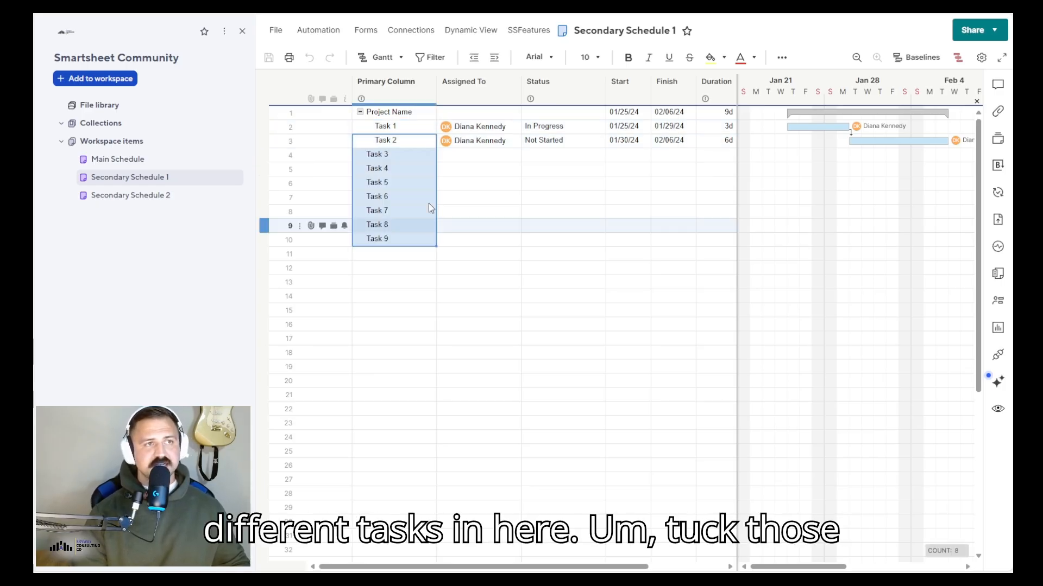
drag(421, 157, 413, 233)
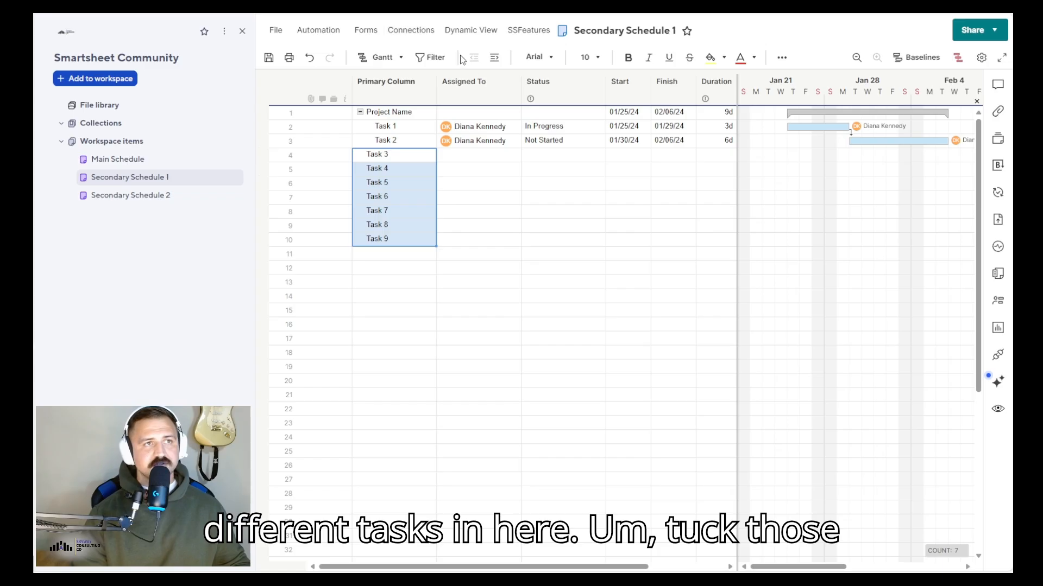
click(494, 57)
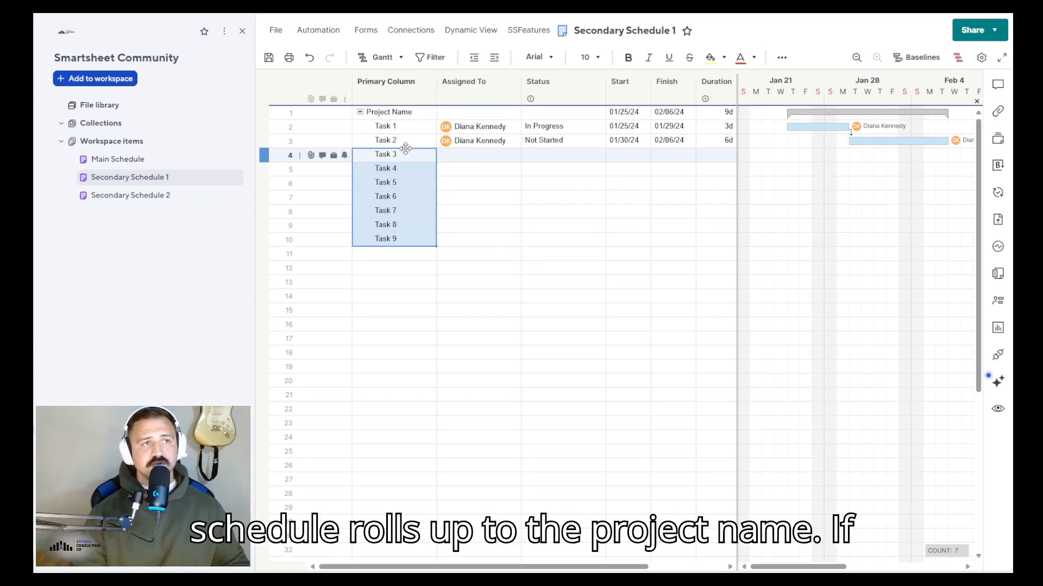
click(396, 253)
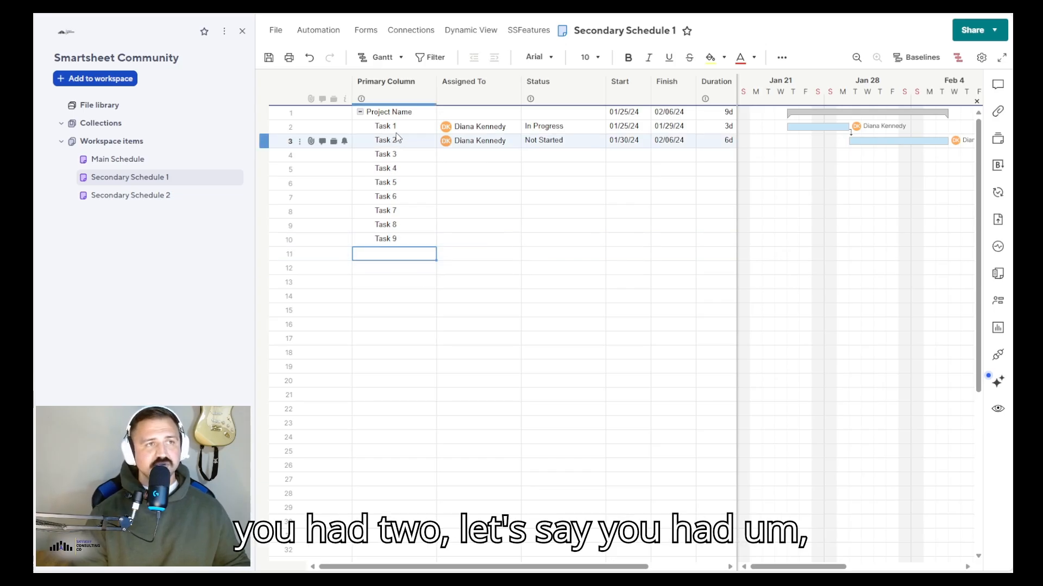
Step: Rename the Project Name parent row as Work Stream 1
click(402, 113)
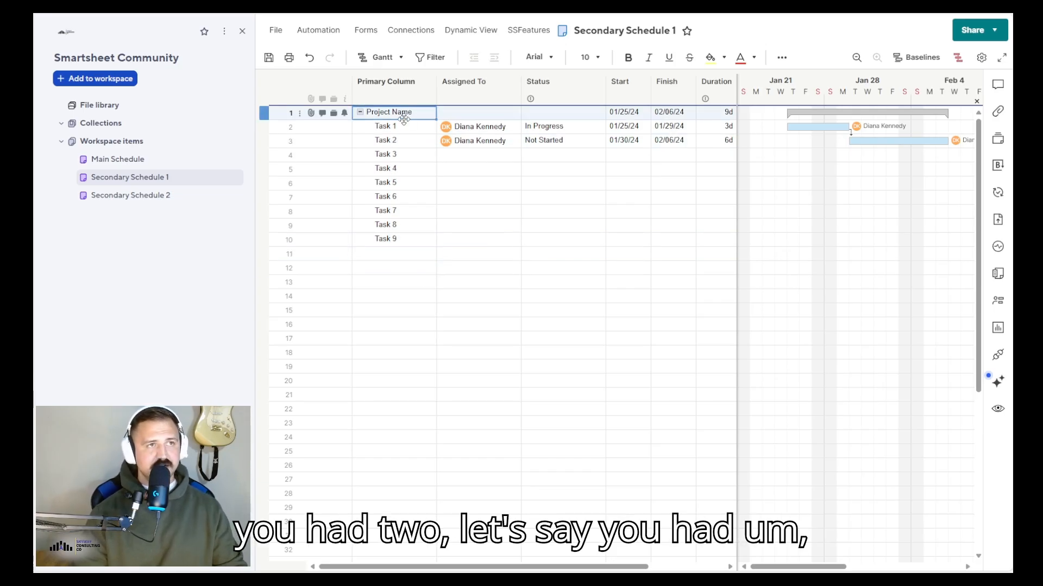
double_click(404, 119)
drag(406, 119, 379, 118)
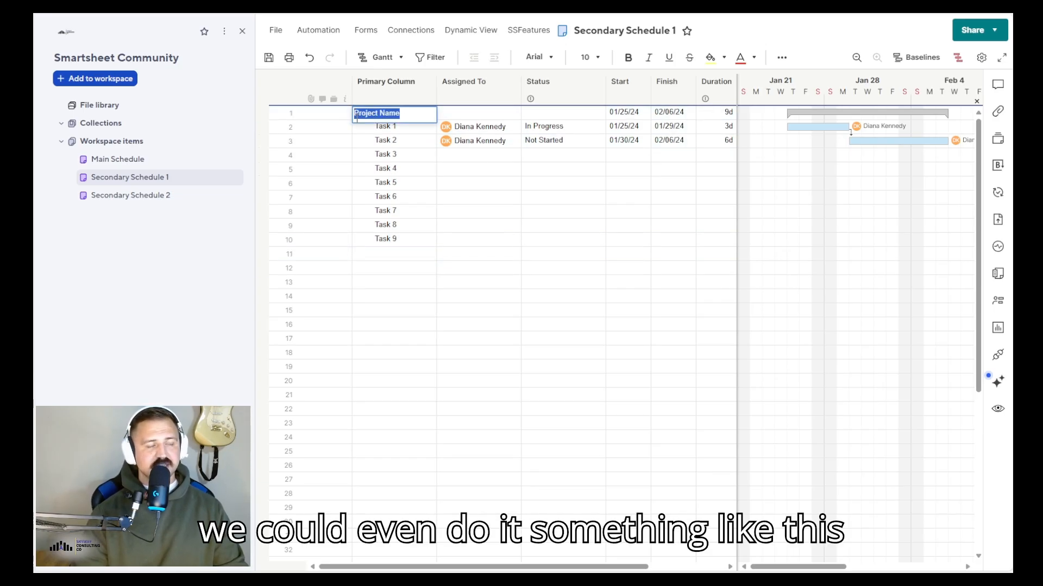
text(Work S)
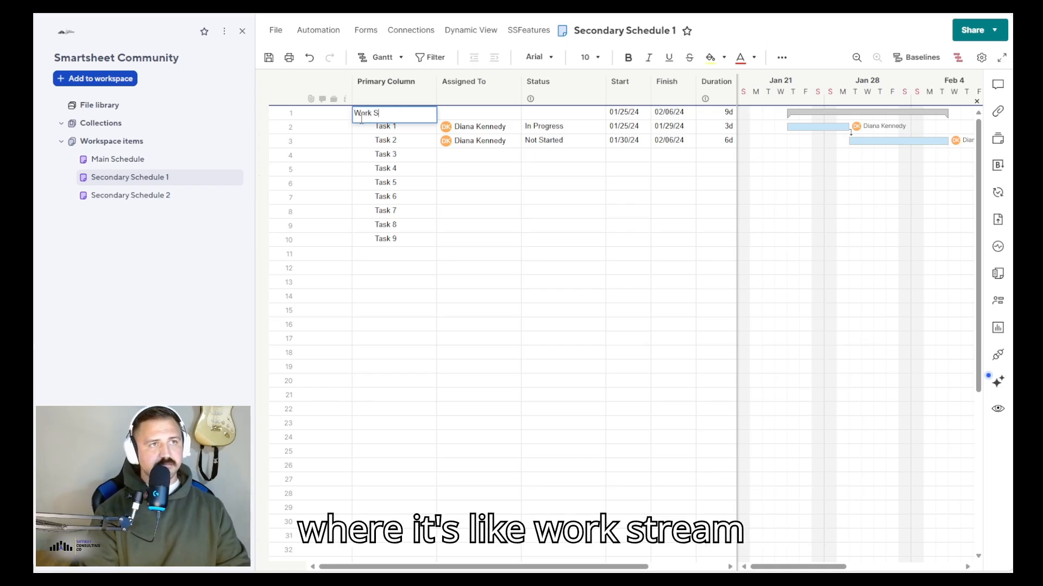
text(tream 1)
key(Return)
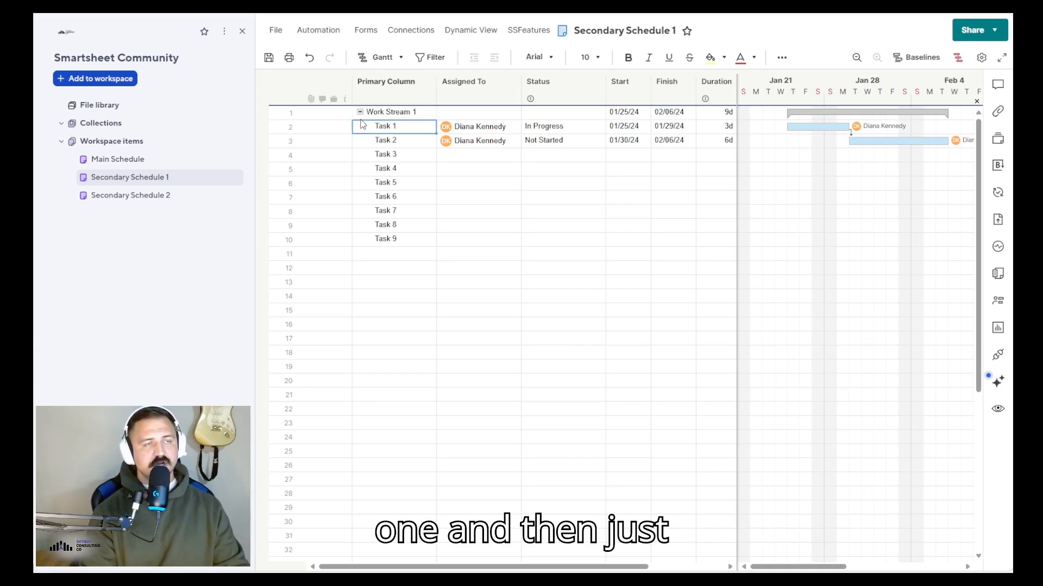
Step: Copy the full rows of Work Stream 1 and its nine tasks and paste them starting at row 11
drag(362, 113, 399, 241)
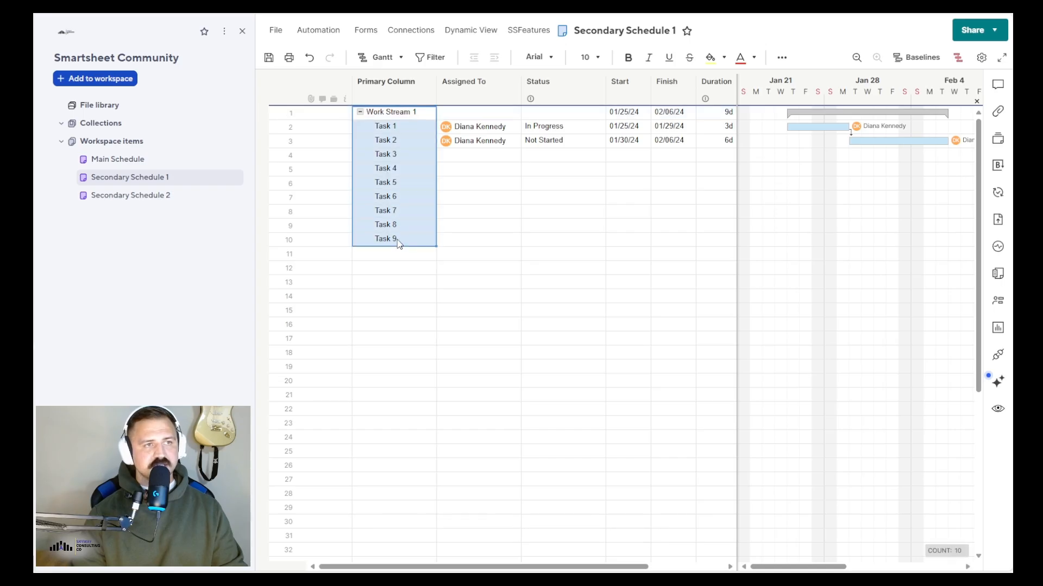
click(412, 113)
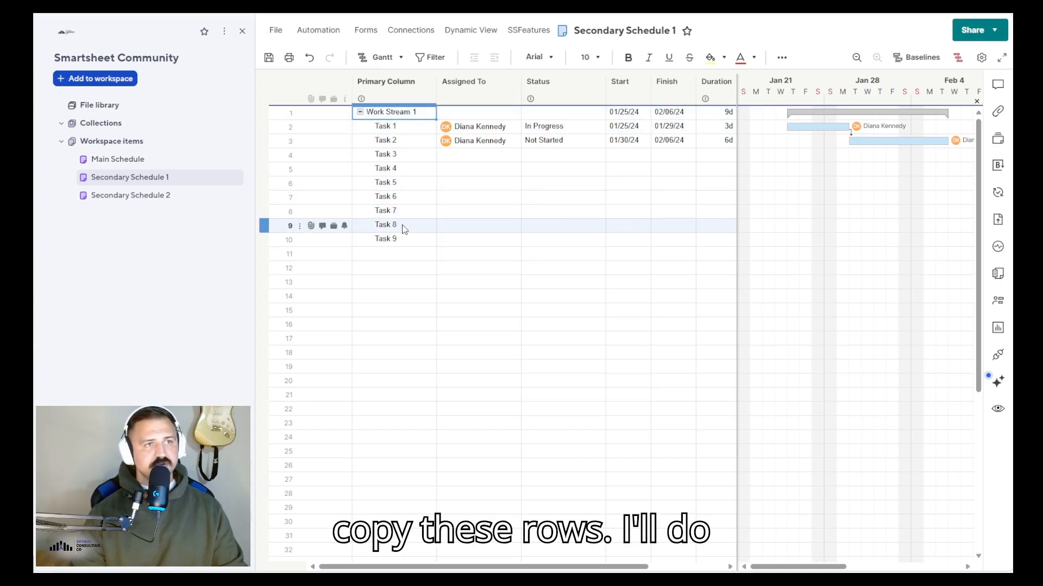
shift+click(401, 238)
right_click(401, 239)
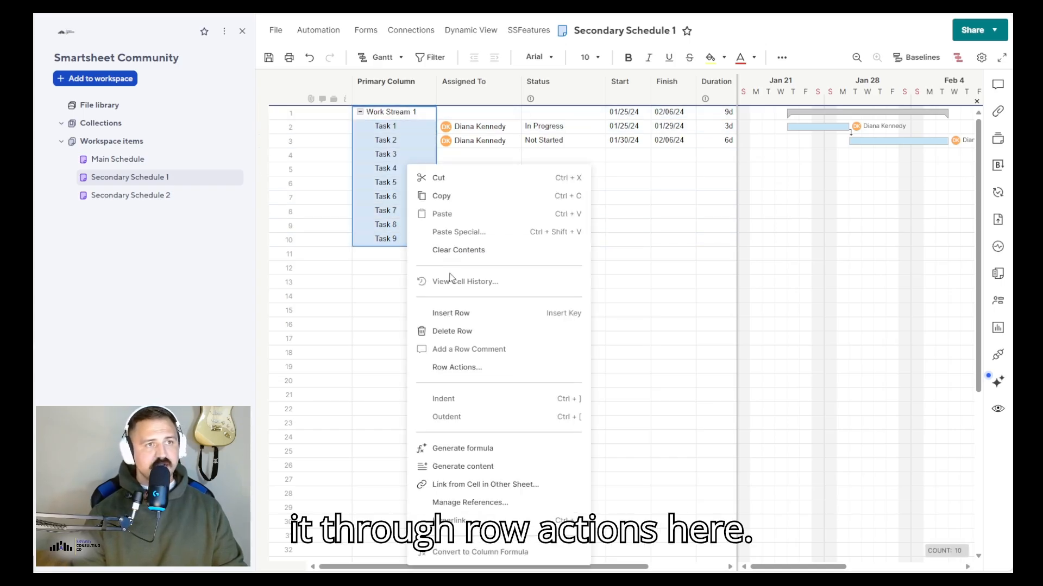
click(493, 364)
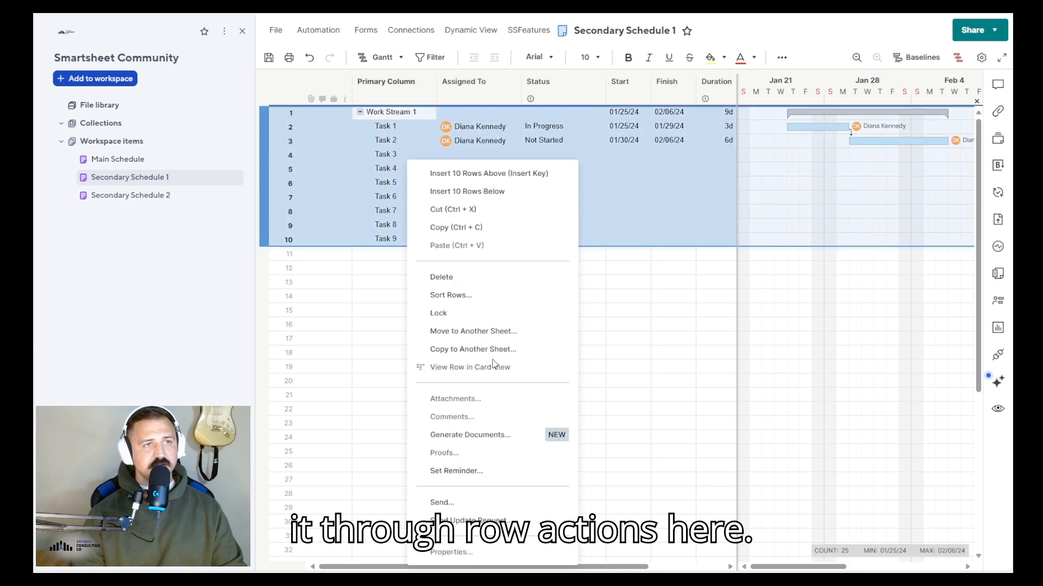
click(462, 232)
click(411, 258)
right_click(411, 259)
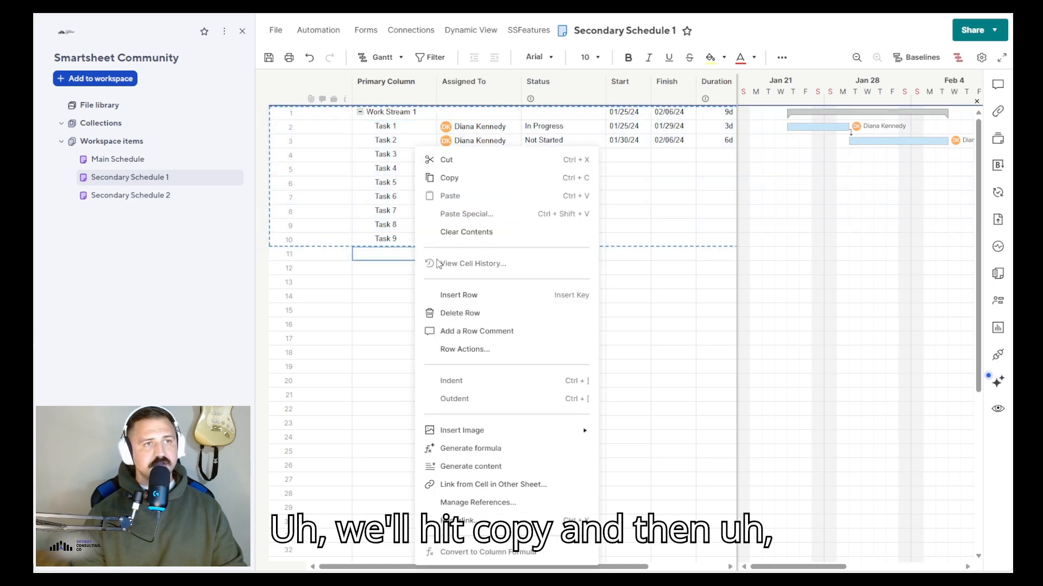
click(450, 196)
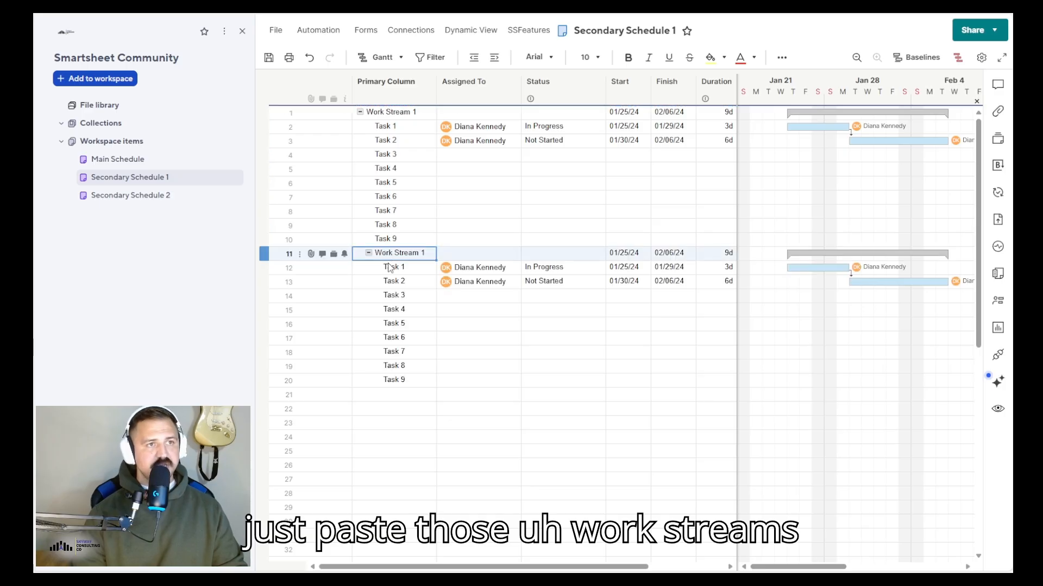
Step: Outdent the pasted parent row in row 11 to the top level and rename it Work Stream 2
click(474, 59)
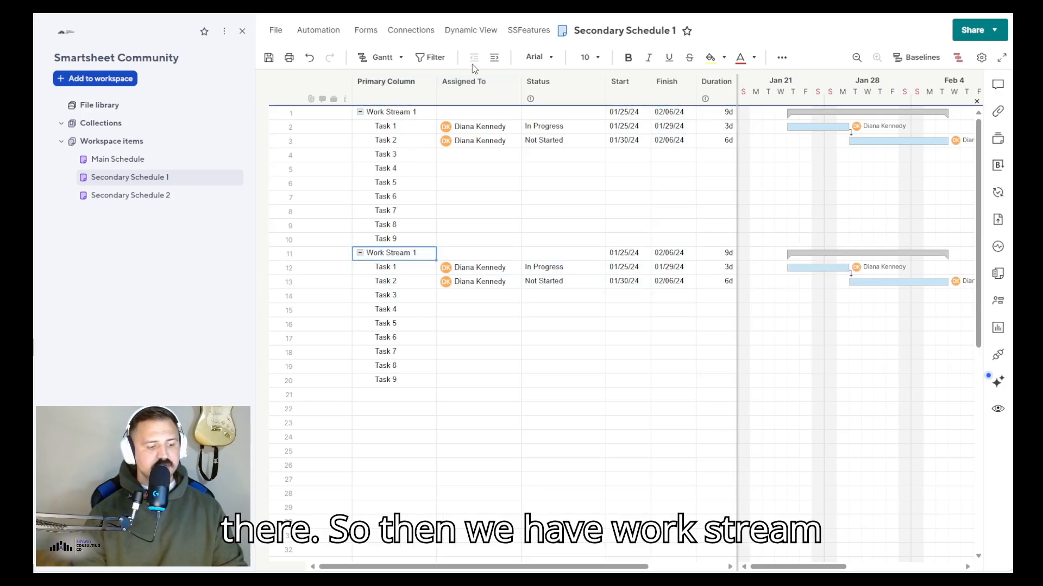
double_click(421, 253)
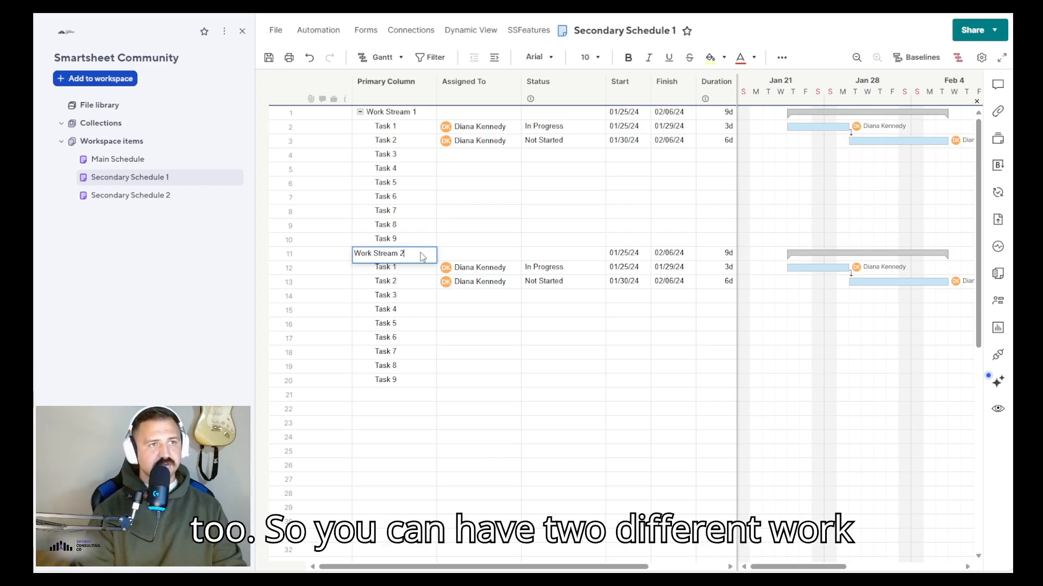
text(2)
key(Return)
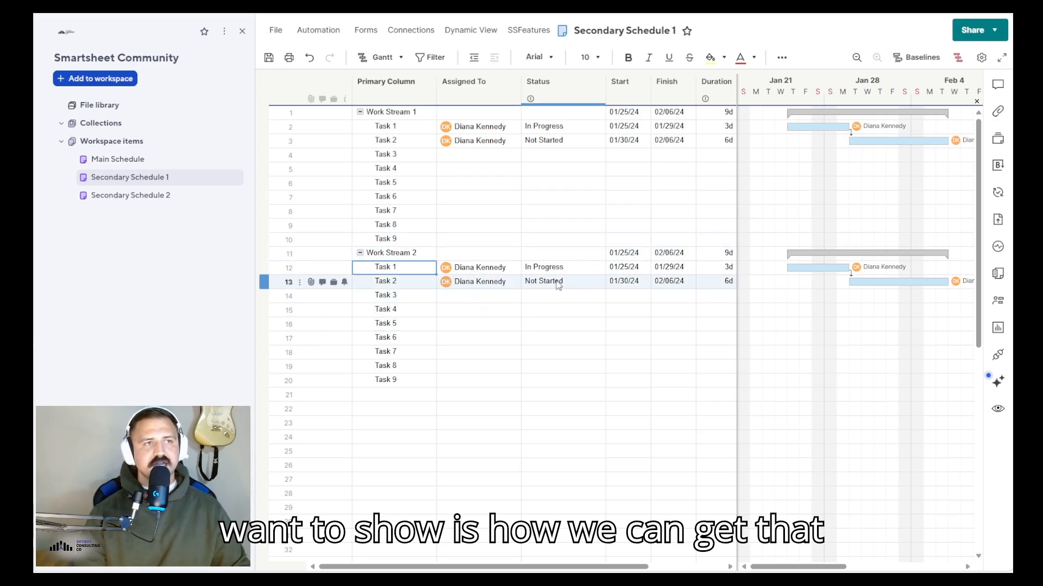
Step: Copy the full rows of Work Stream 1 and Work Stream 2 with all their tasks to the sheet Secondary Schedule 2
drag(402, 112, 403, 390)
right_click(402, 318)
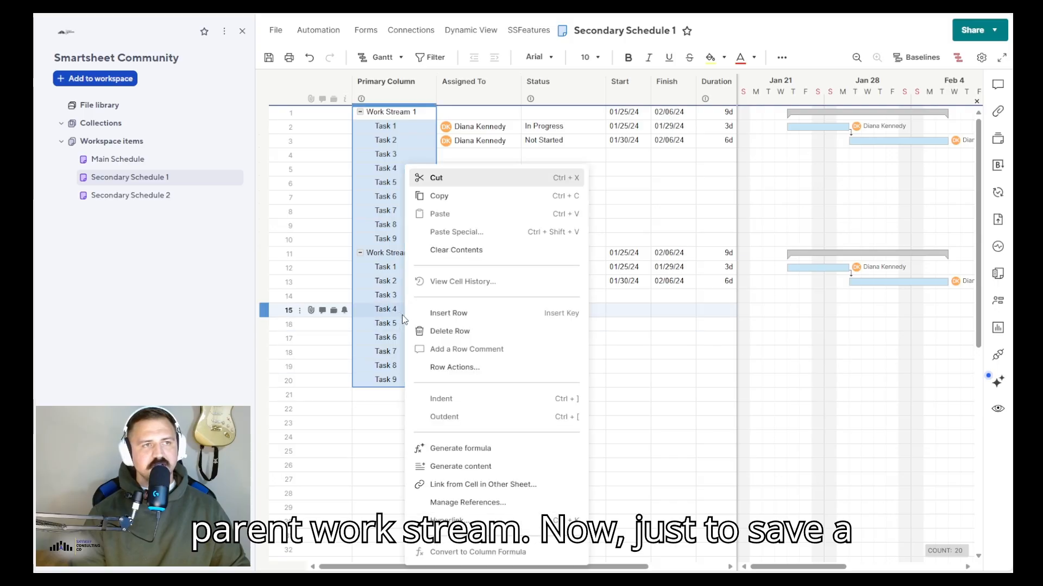
click(468, 369)
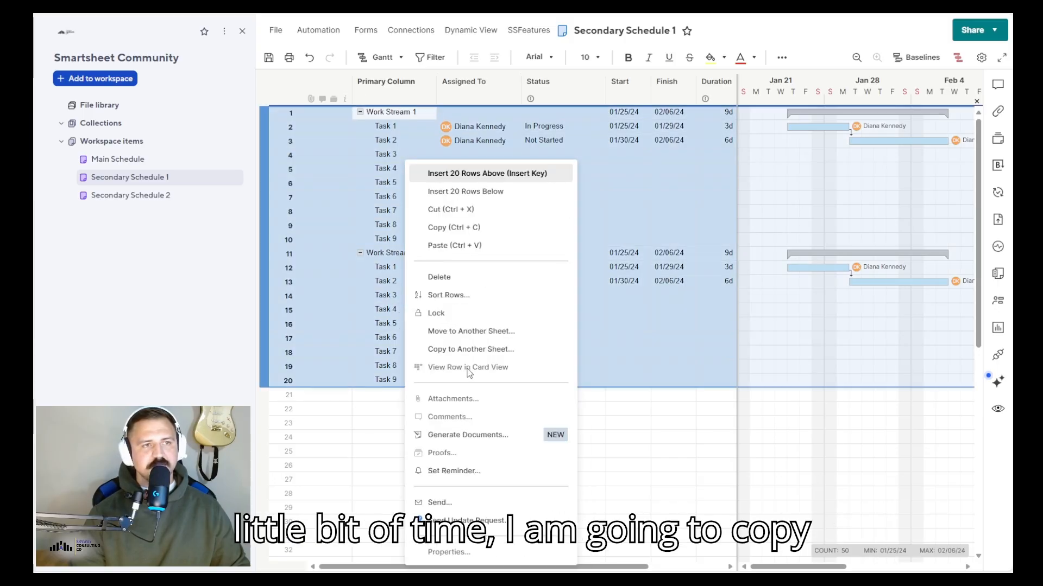
click(471, 349)
click(436, 241)
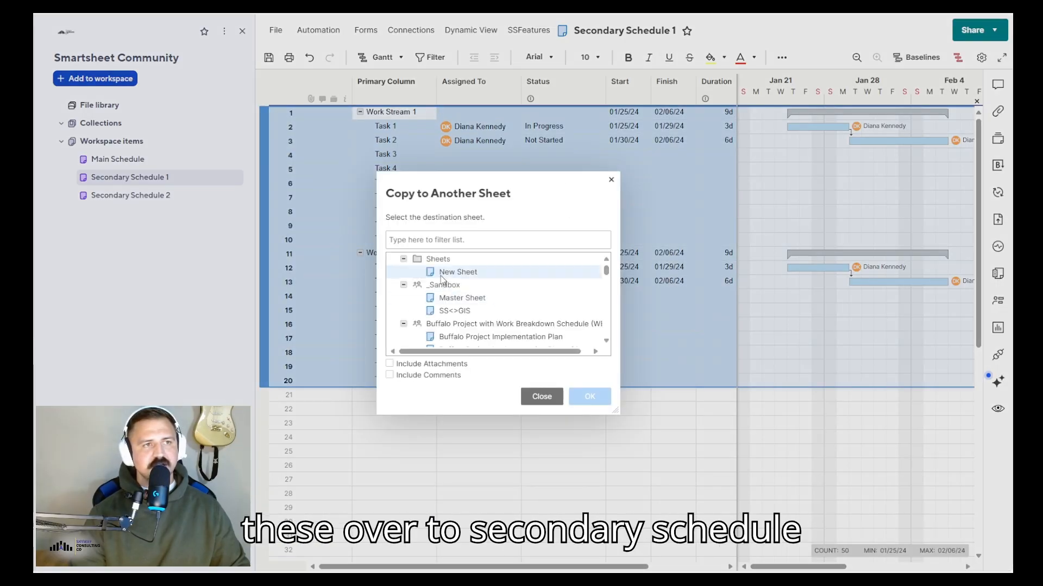
text(schedule)
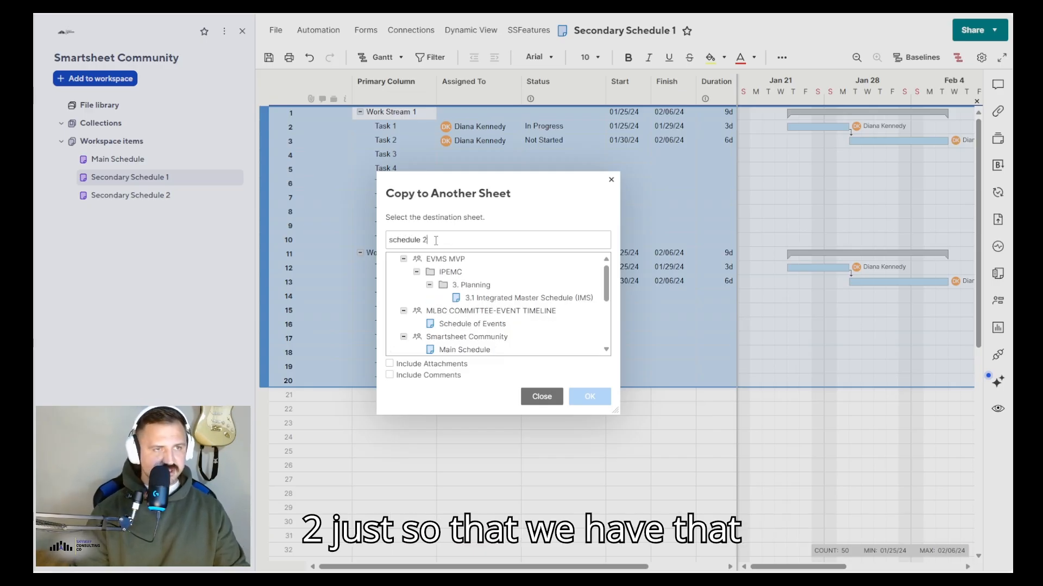
text( 2)
click(453, 272)
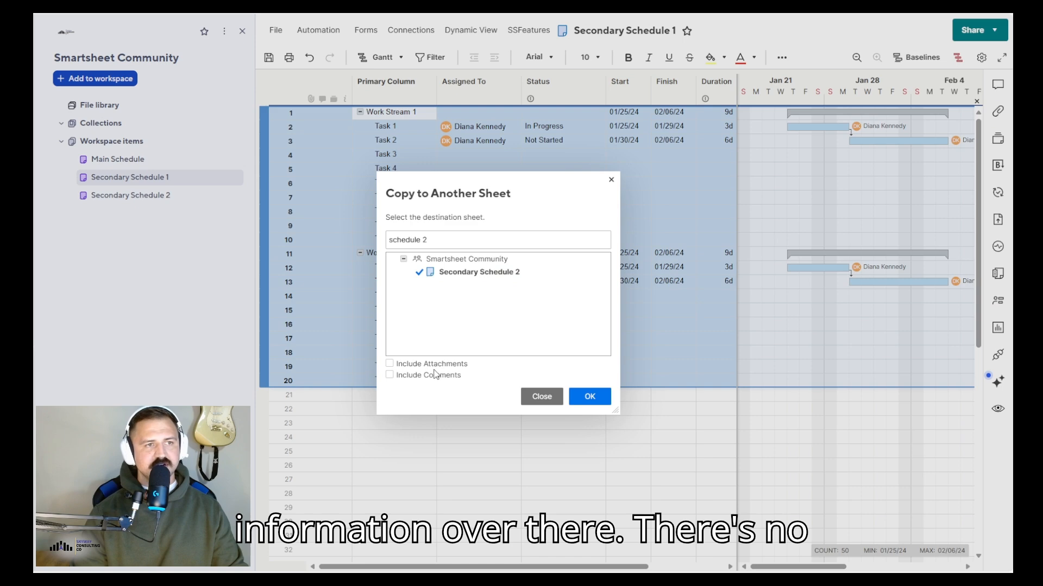
click(590, 397)
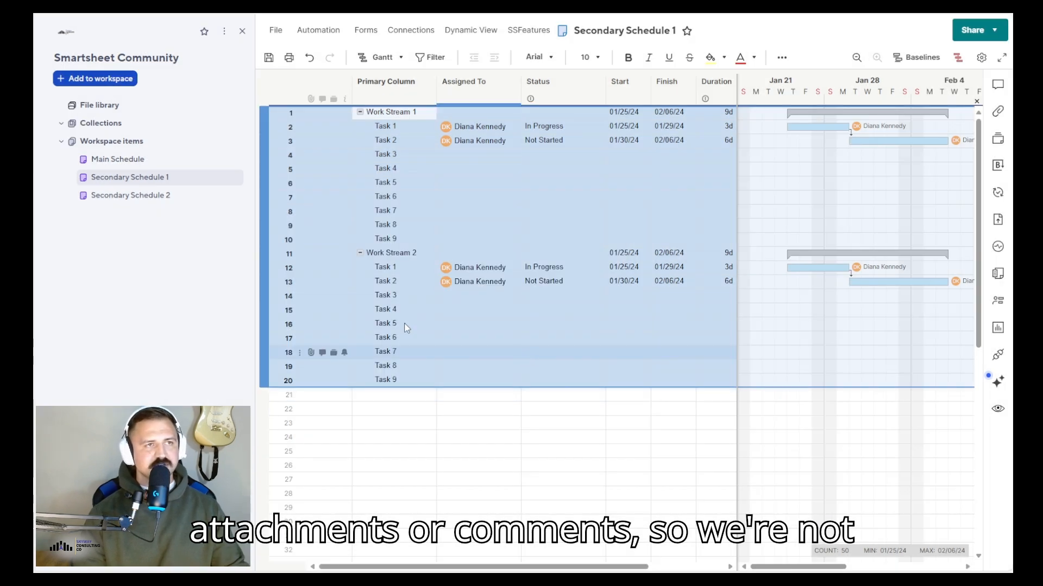
Step: Open Secondary Schedule 2 and delete the two original top-level rows, Task 1 and Task 2, above Work Stream 1
click(169, 196)
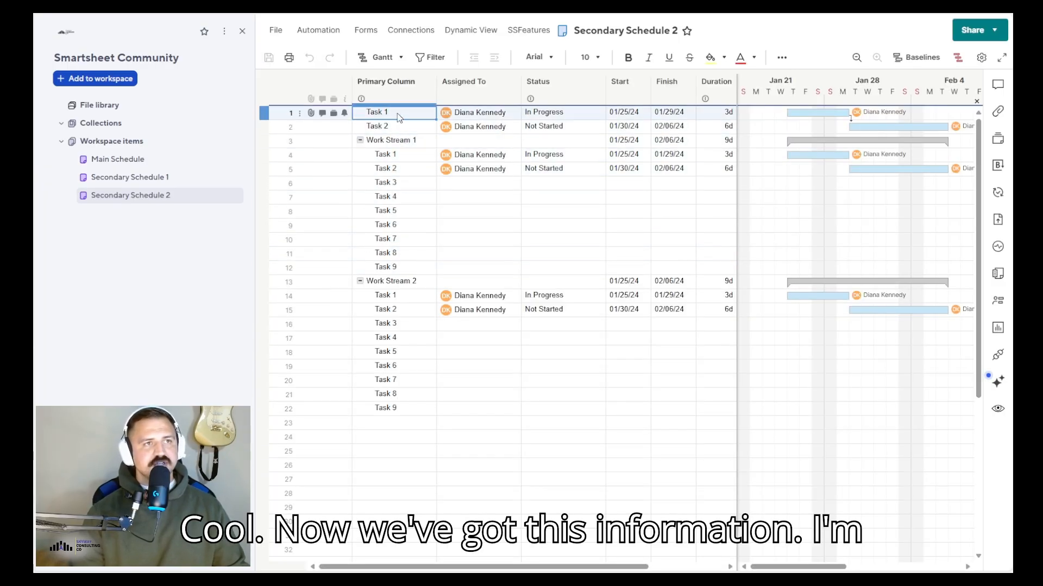
drag(396, 113, 400, 130)
right_click(399, 130)
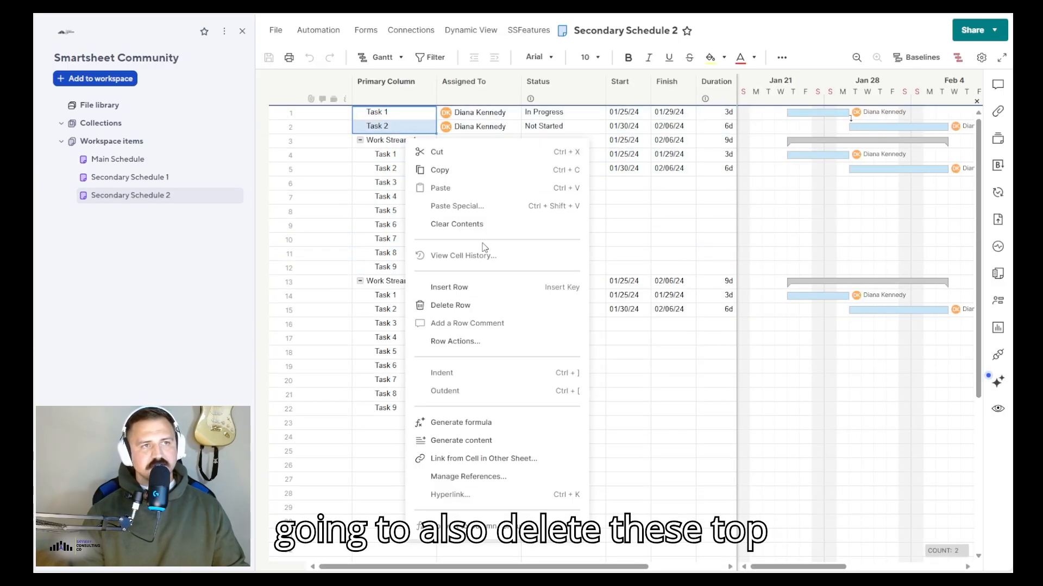
click(463, 339)
click(458, 259)
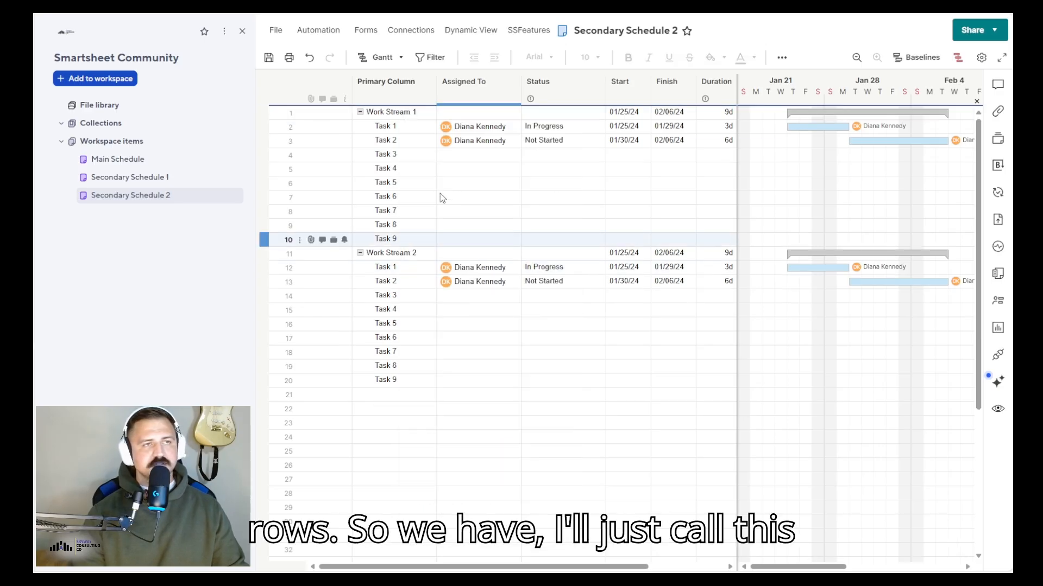
Step: Rename the parent rows in rows 1 and 11 of Secondary Schedule 2 as Work Stream 3 and Work Stream 4
double_click(421, 114)
key(BackSpace)
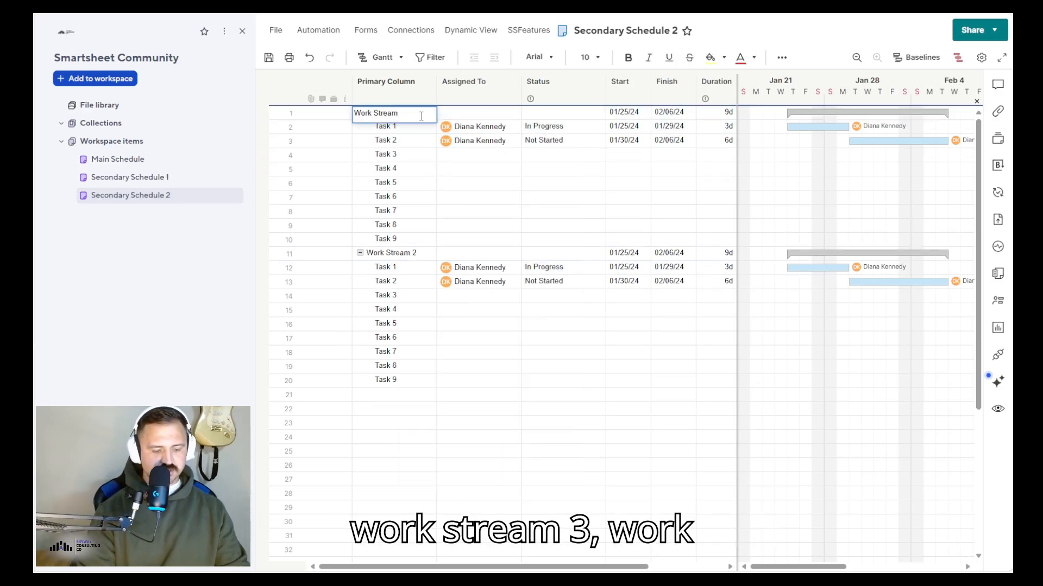
double_click(430, 254)
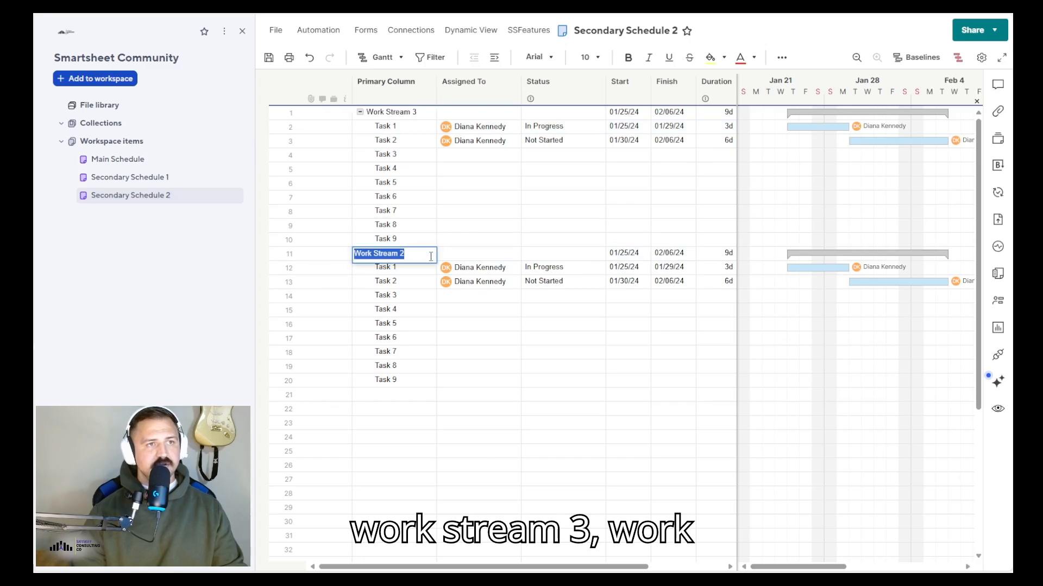
click(431, 256)
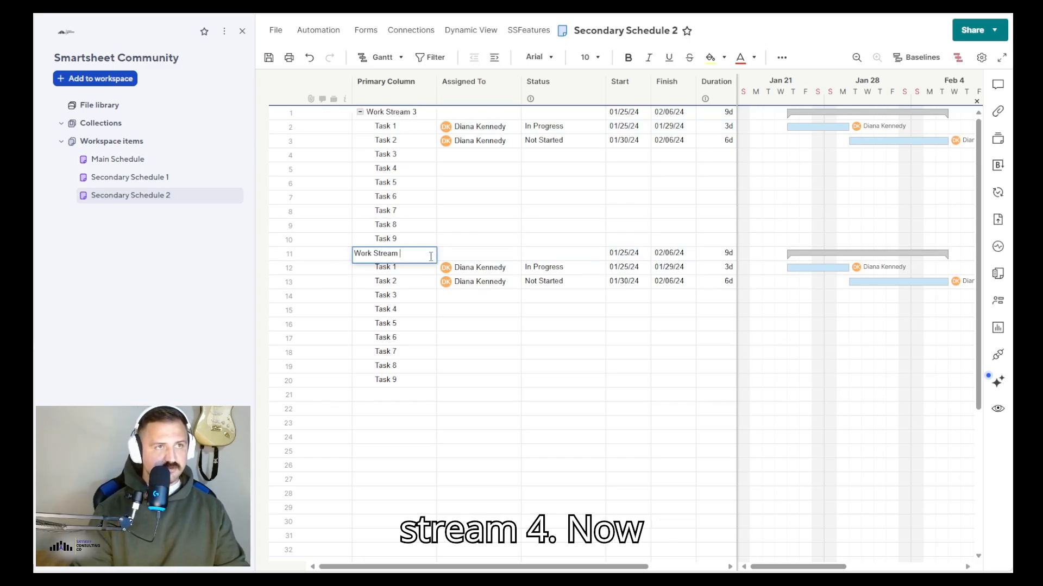
text(4)
click(427, 337)
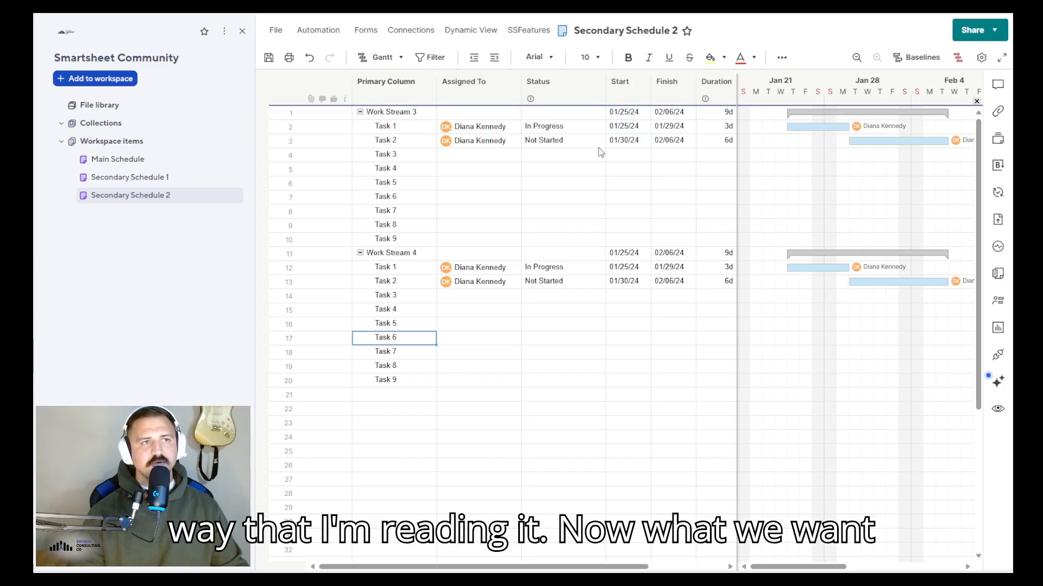
Step: Copy all 20 work stream and task rows of Secondary Schedule 1 to the Main Schedule sheet
click(131, 163)
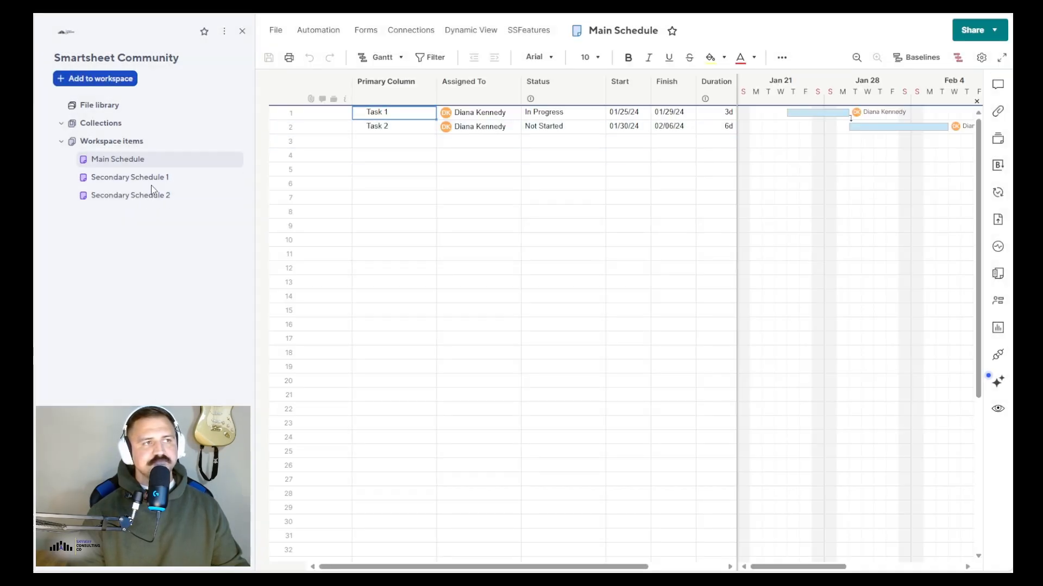
click(148, 179)
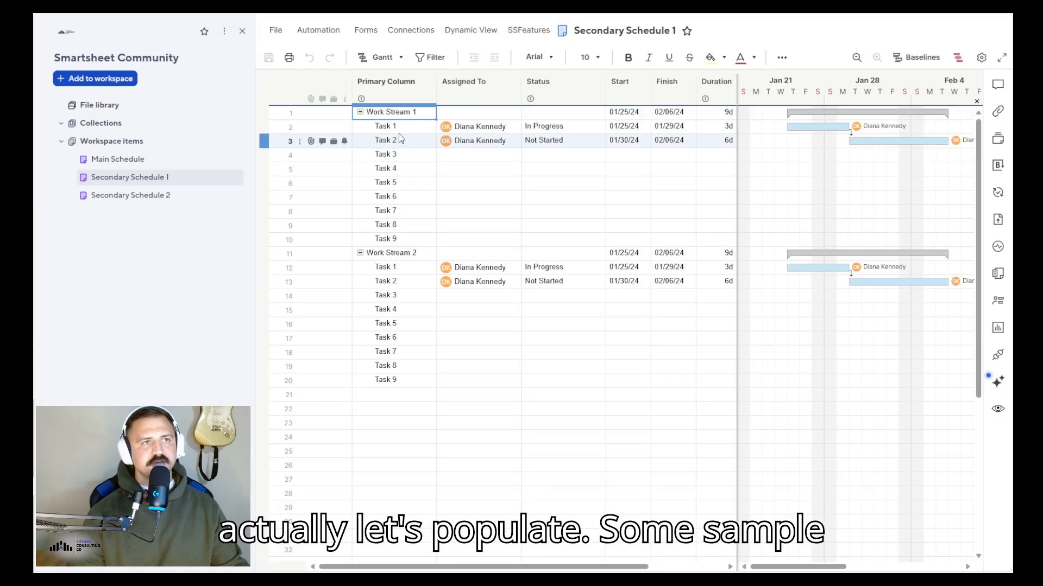
drag(405, 115, 395, 379)
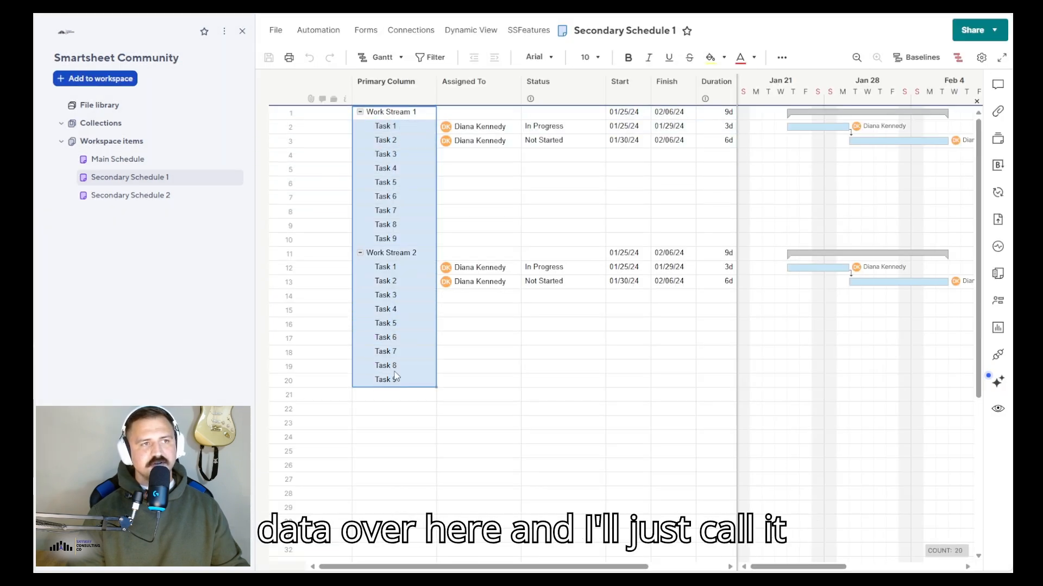
right_click(396, 379)
click(450, 366)
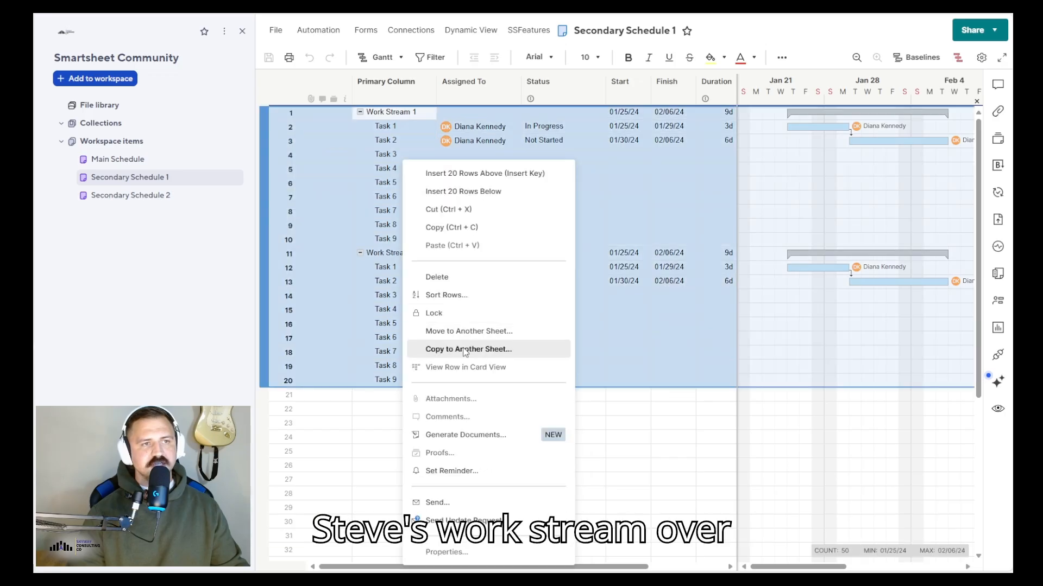
click(464, 350)
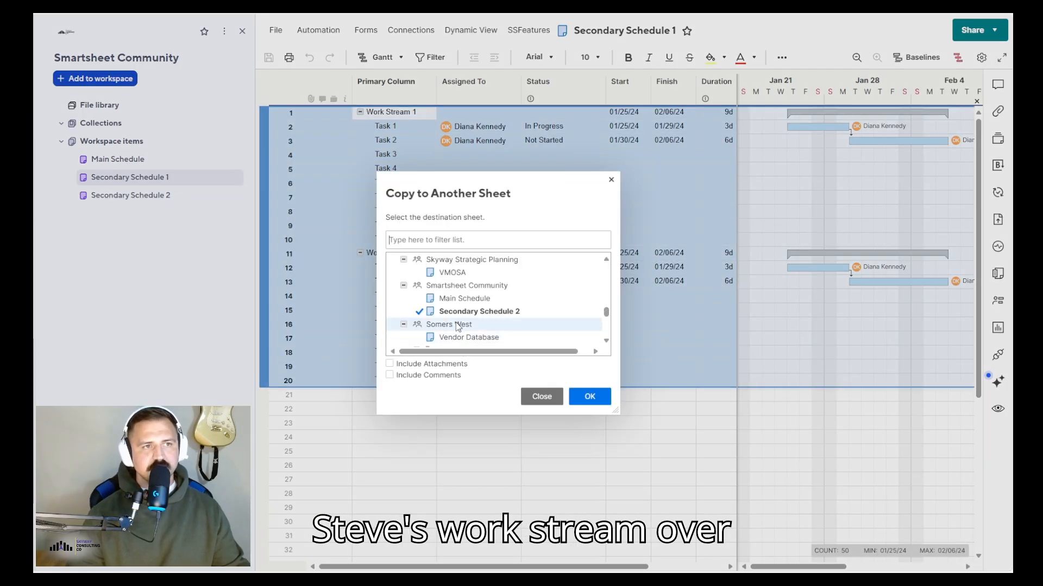
click(463, 298)
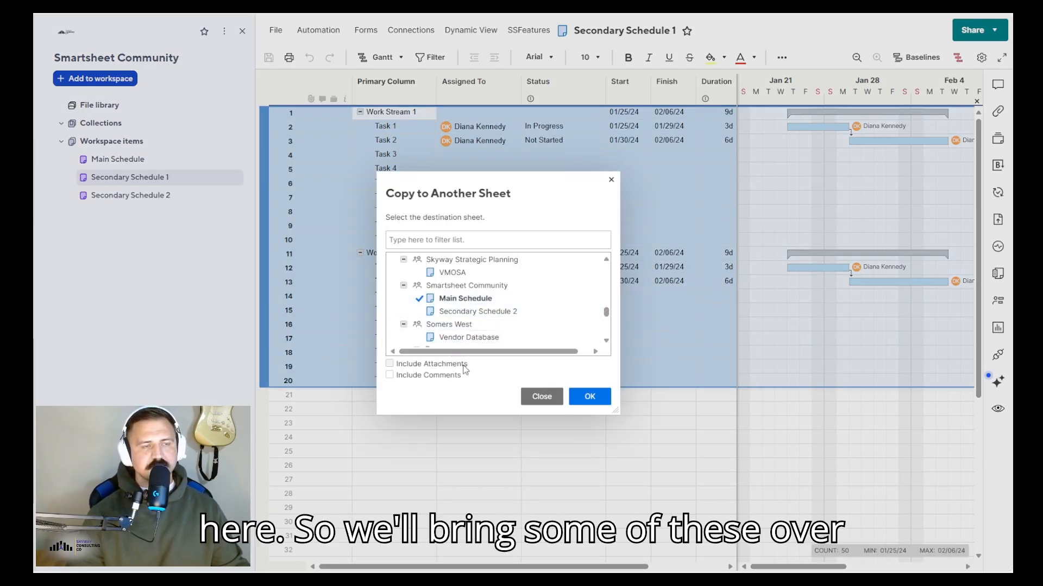
click(589, 399)
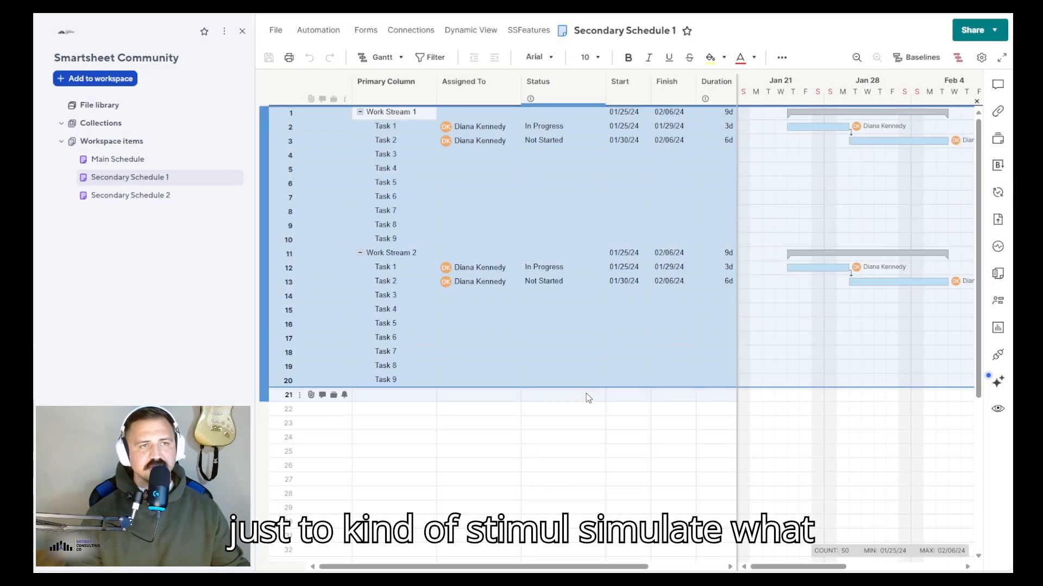
Step: Open Main Schedule and delete the original top-level Task 1 and Task 2 rows above Work Stream 1
click(167, 162)
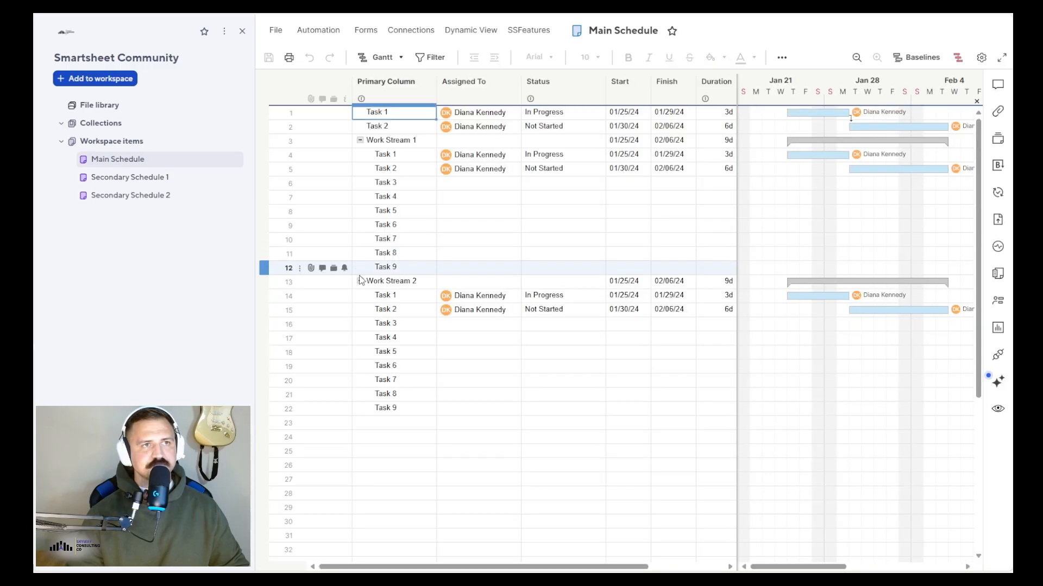
drag(402, 112, 416, 130)
right_click(416, 131)
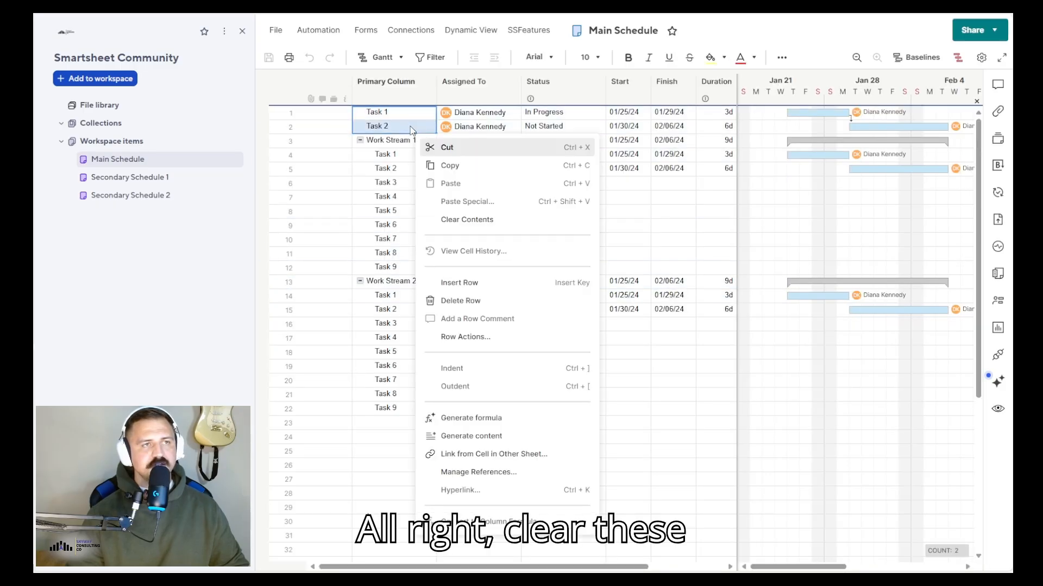
click(477, 337)
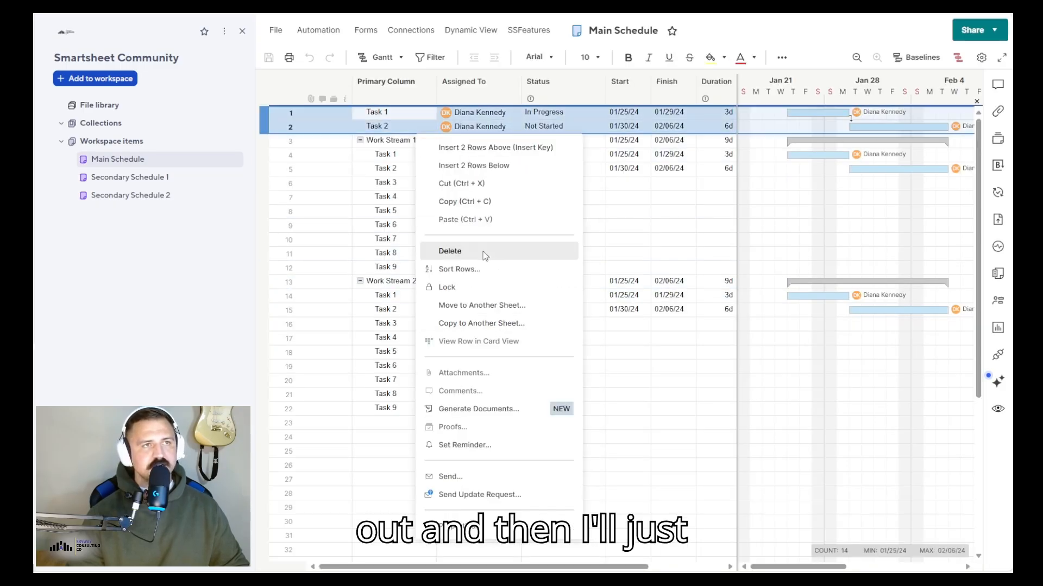
click(486, 250)
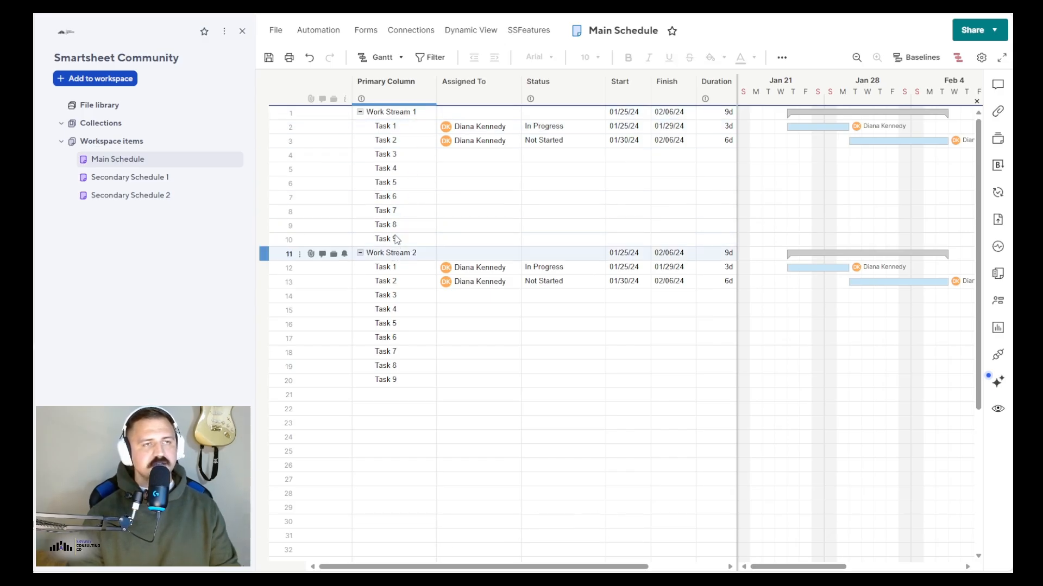
Step: Copy all 20 rows of Main Schedule, paste them starting at row 21, and outdent the pasted Work Stream 1 row
drag(404, 113, 367, 386)
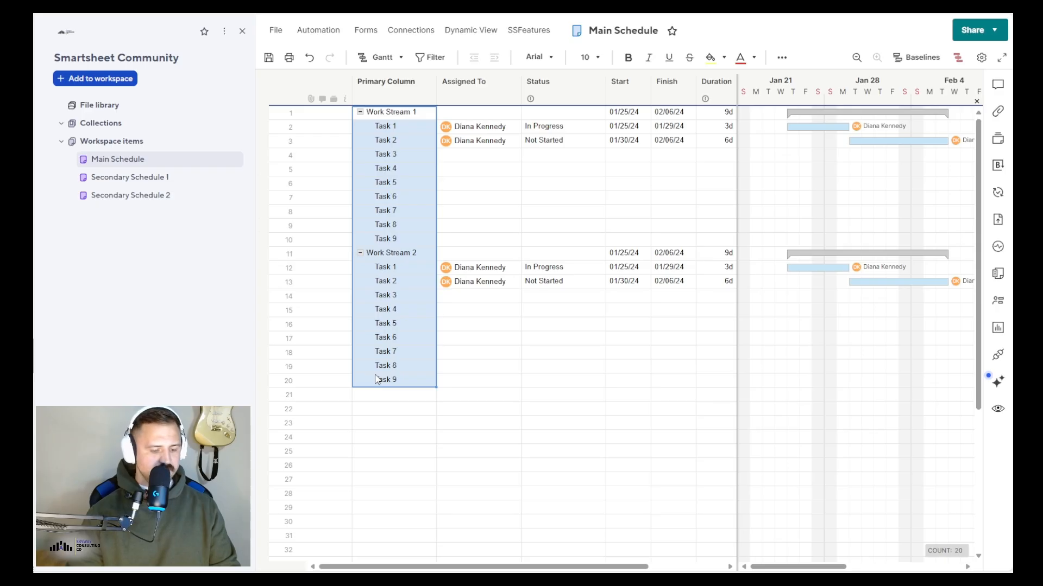
right_click(378, 380)
click(447, 368)
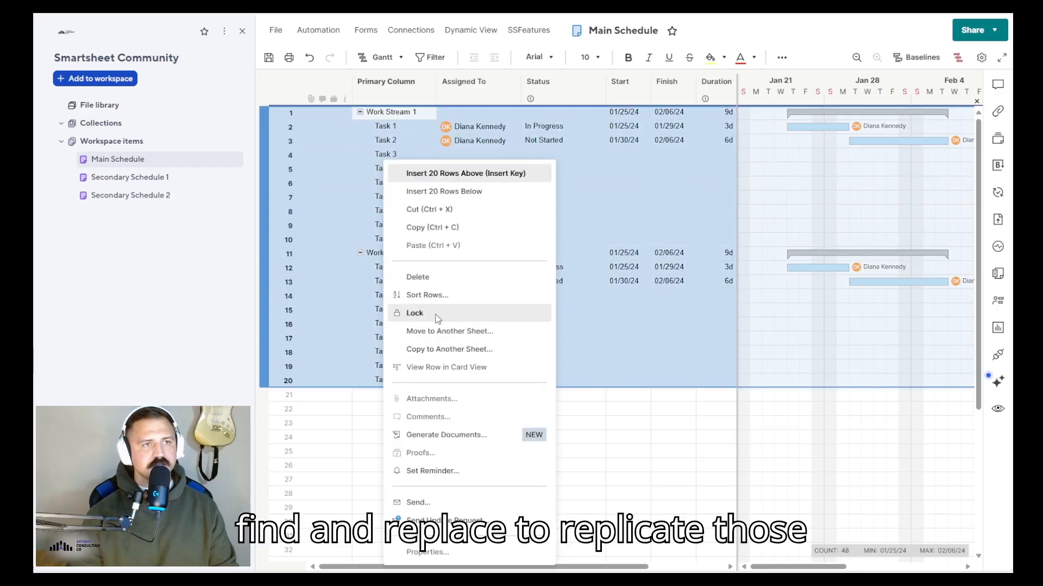
click(443, 231)
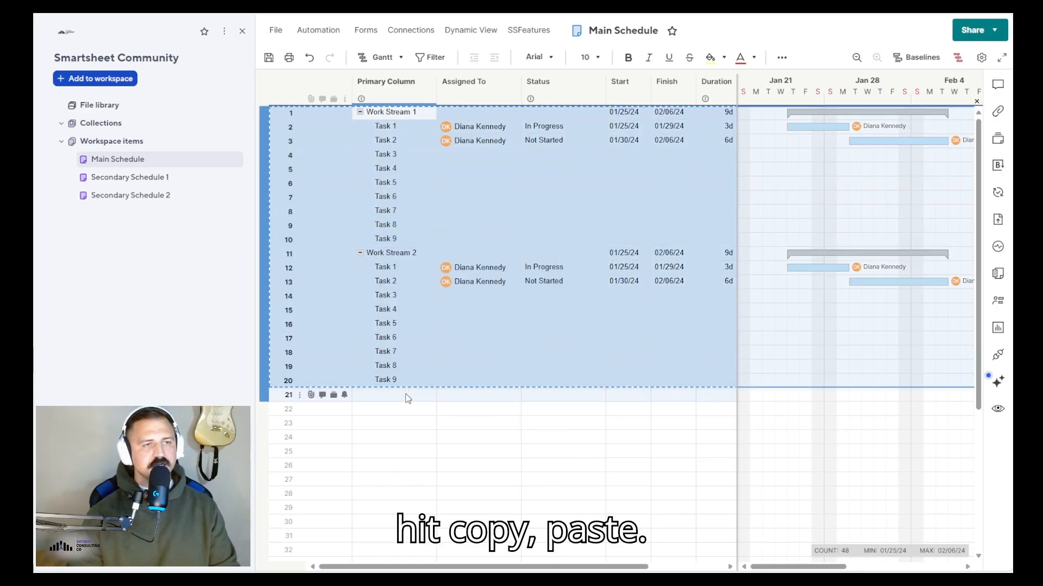
click(408, 397)
key(ctrl+v)
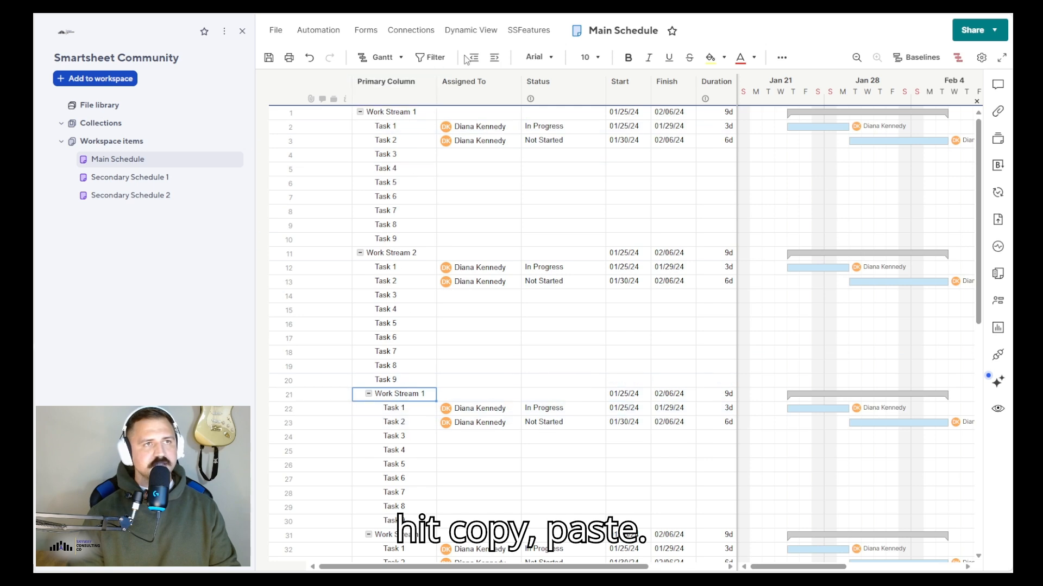
click(474, 57)
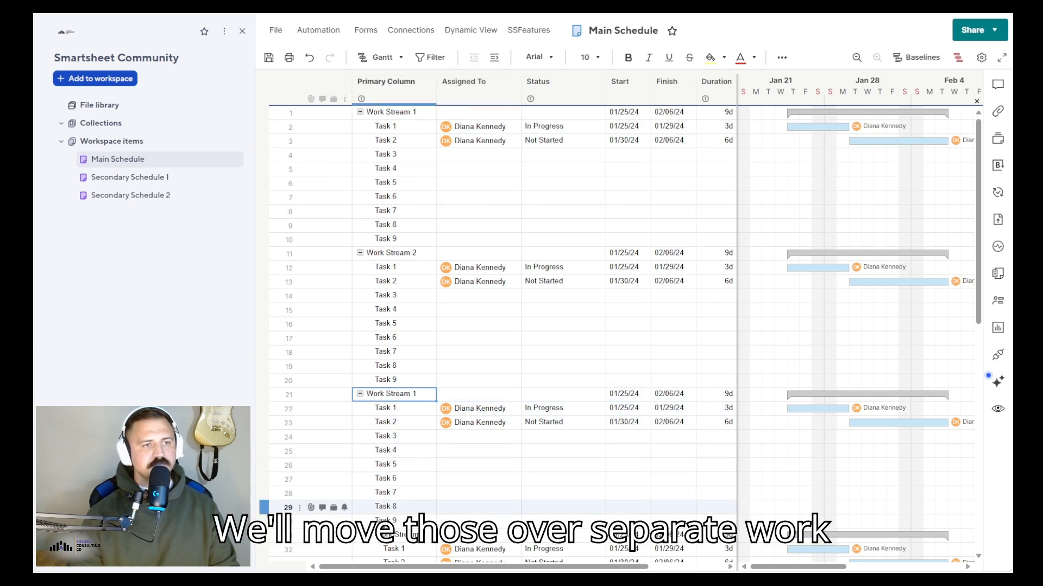
drag(382, 521, 388, 534)
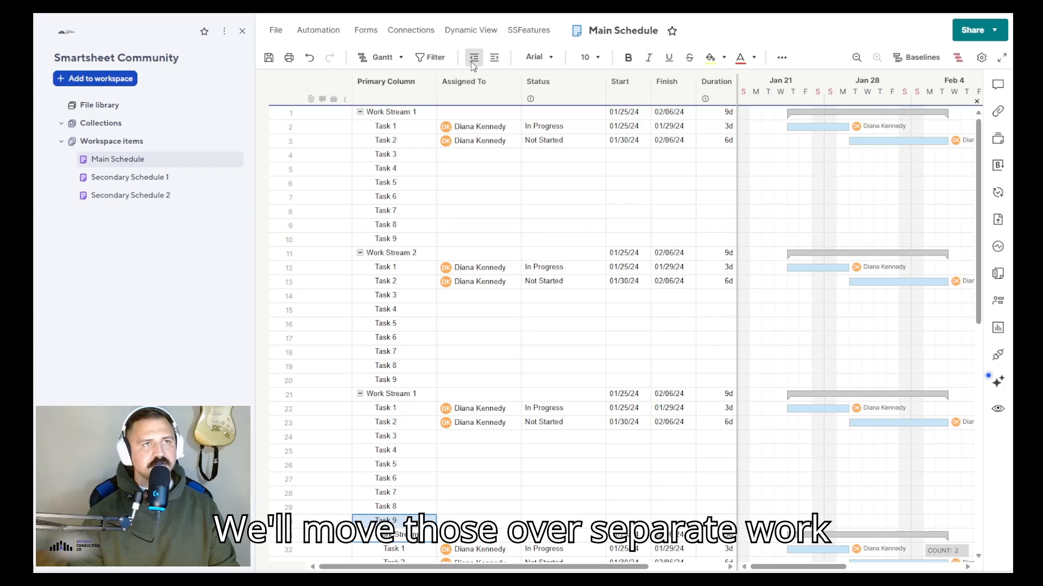
click(474, 57)
scroll(402, 368, down, 3)
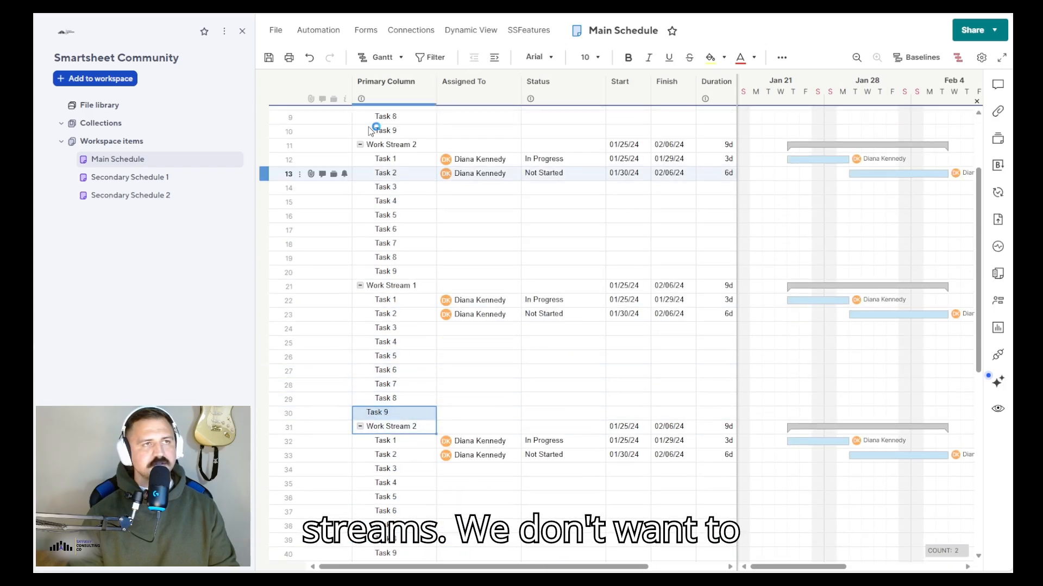
click(310, 57)
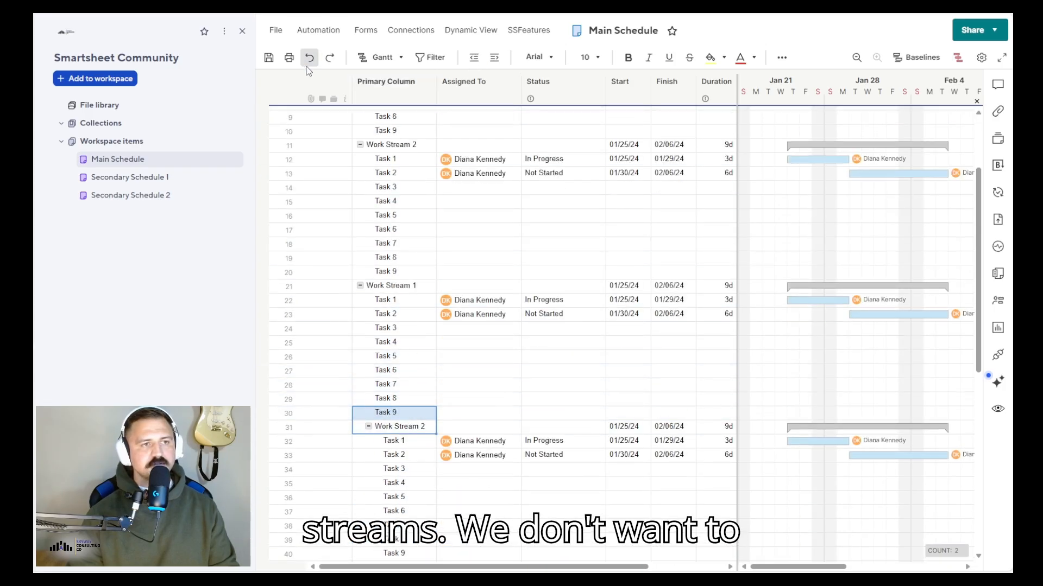
Step: Outdent the Work Stream 2 parent in row 31 to the top level and paste the copied rows again at row 41
click(398, 428)
click(474, 57)
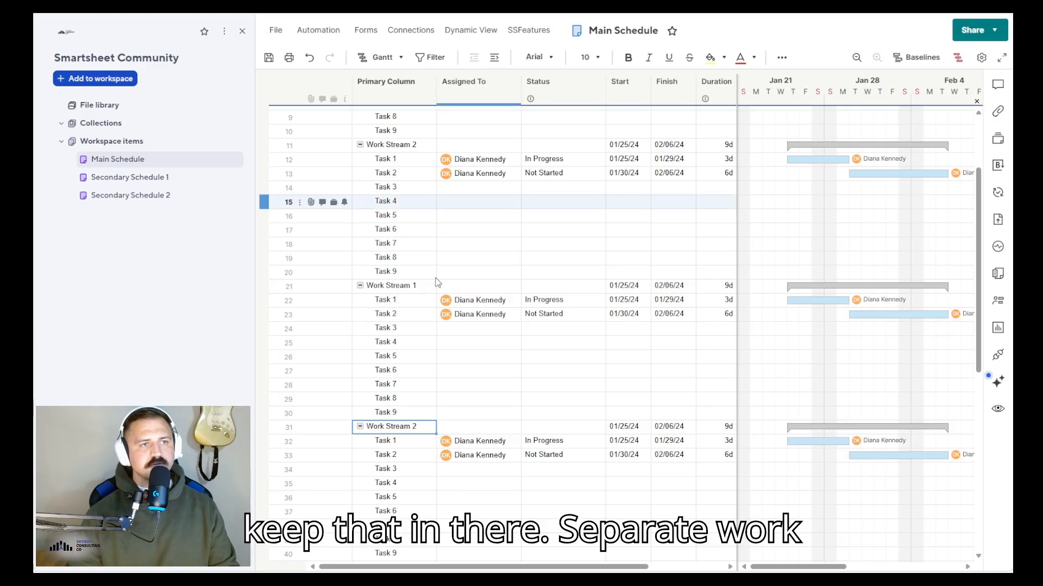
scroll(434, 304, down, 3)
click(414, 432)
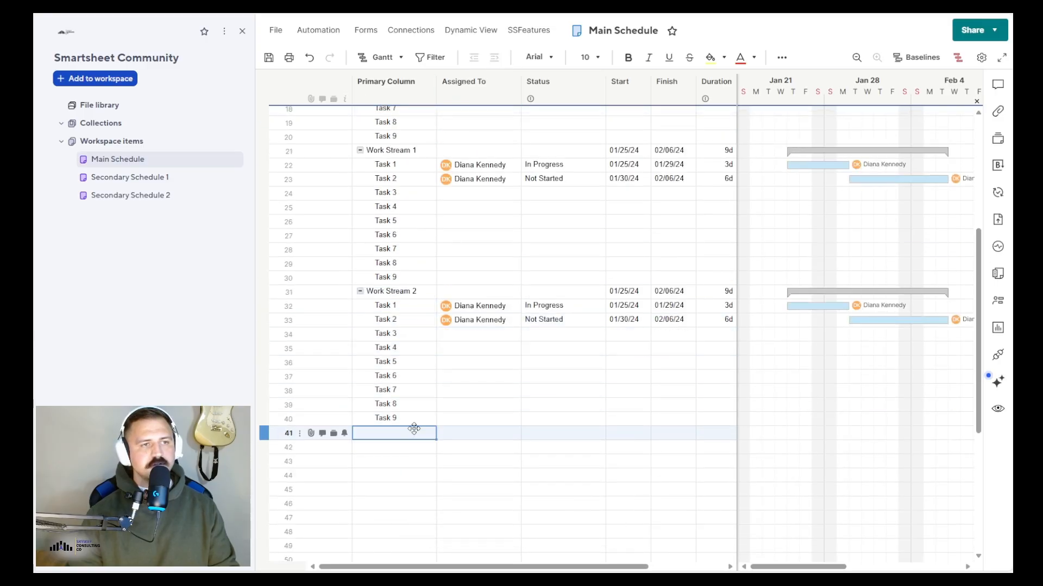
key(ctrl+v)
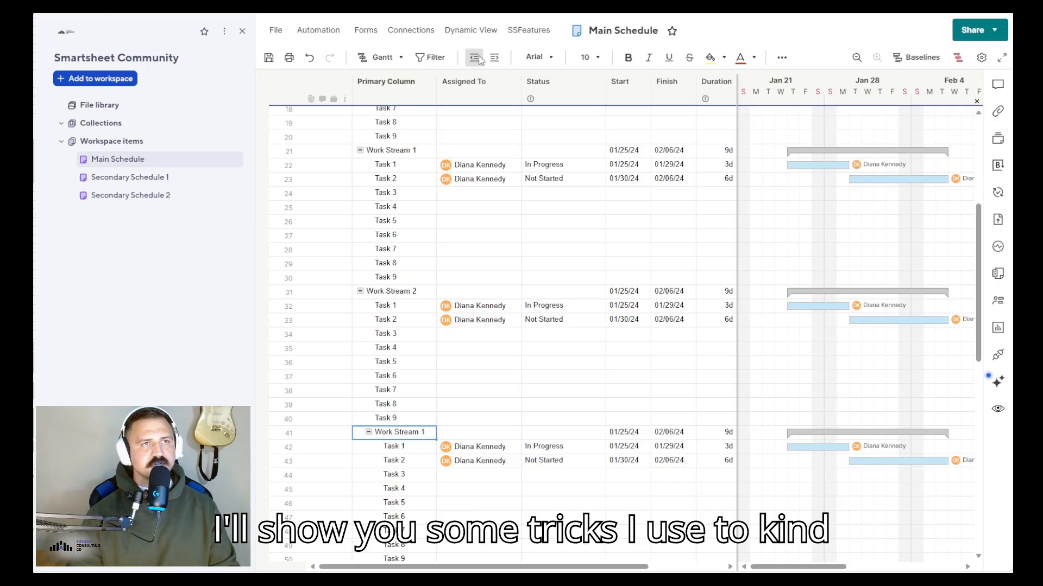
Step: Outdent the pasted Work Stream 1 and Work Stream 2 blocks in rows 41 to 60 so both parents sit at the top level
scroll(422, 305, down, 3)
scroll(428, 435, down, 2)
shift+click(397, 456)
click(473, 57)
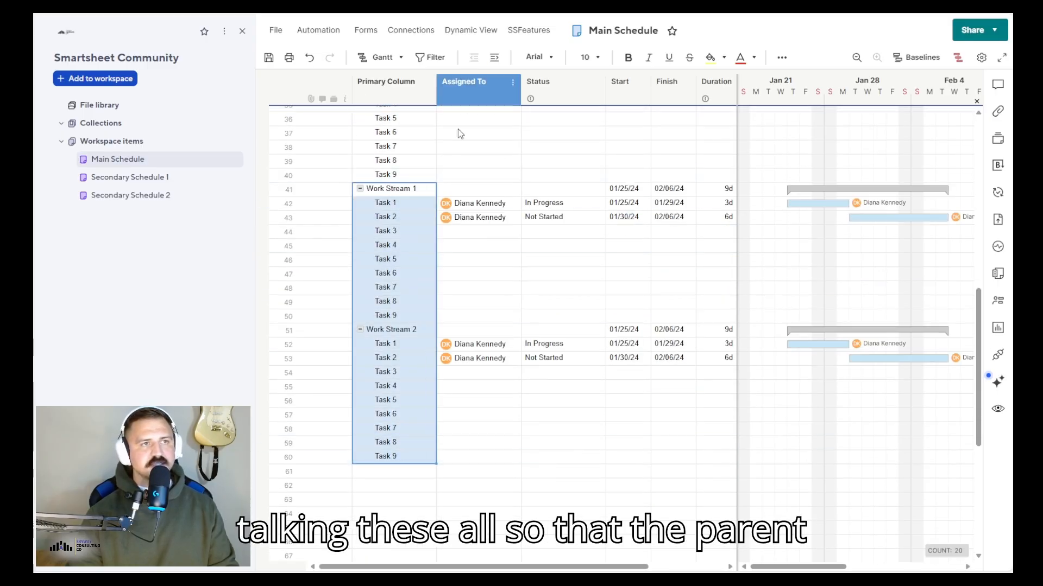
Step: Go through the Main Schedule from the first row down and count the work stream parent rows
scroll(429, 296, up, 10)
click(391, 112)
click(405, 393)
scroll(408, 404, down, 3)
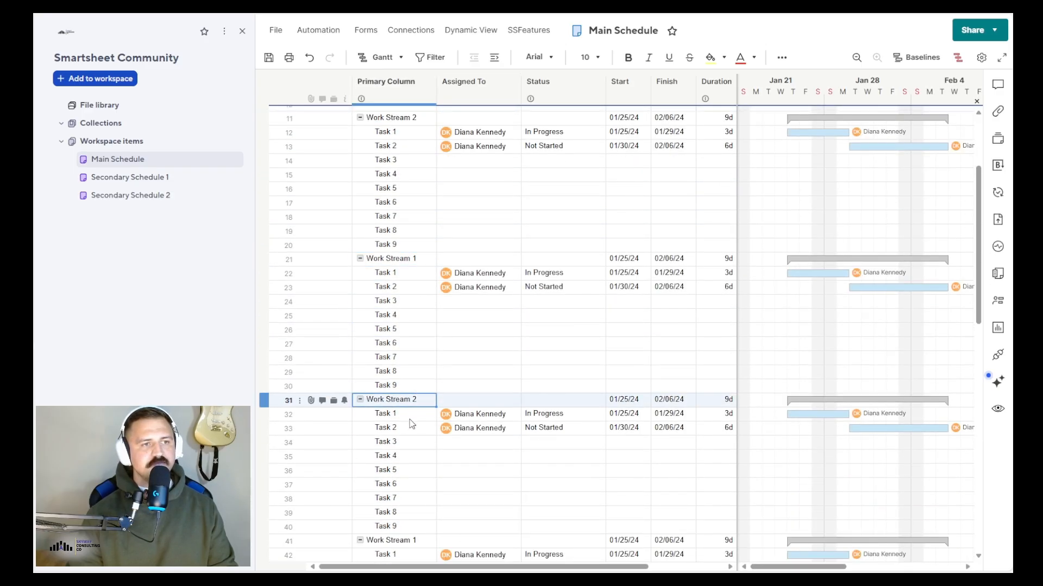
scroll(408, 429, down, 2)
click(408, 433)
scroll(409, 437, down, 3)
click(409, 439)
scroll(409, 438, down, 3)
click(409, 444)
Step: Copy the Work Stream 2 block in rows 51 to 60 and paste it starting at row 61
click(413, 302)
shift+click(411, 432)
right_click(412, 432)
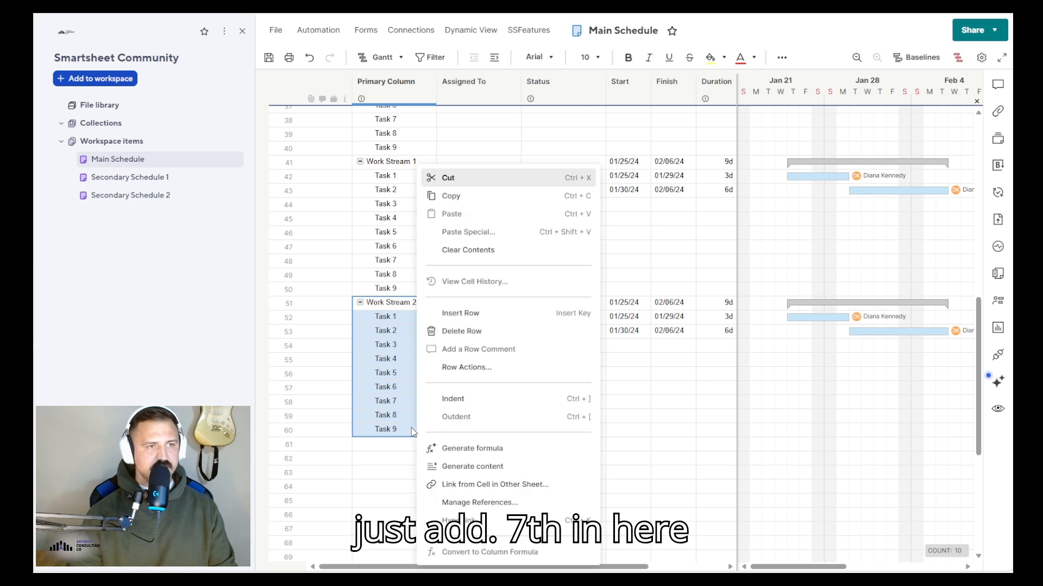
click(471, 365)
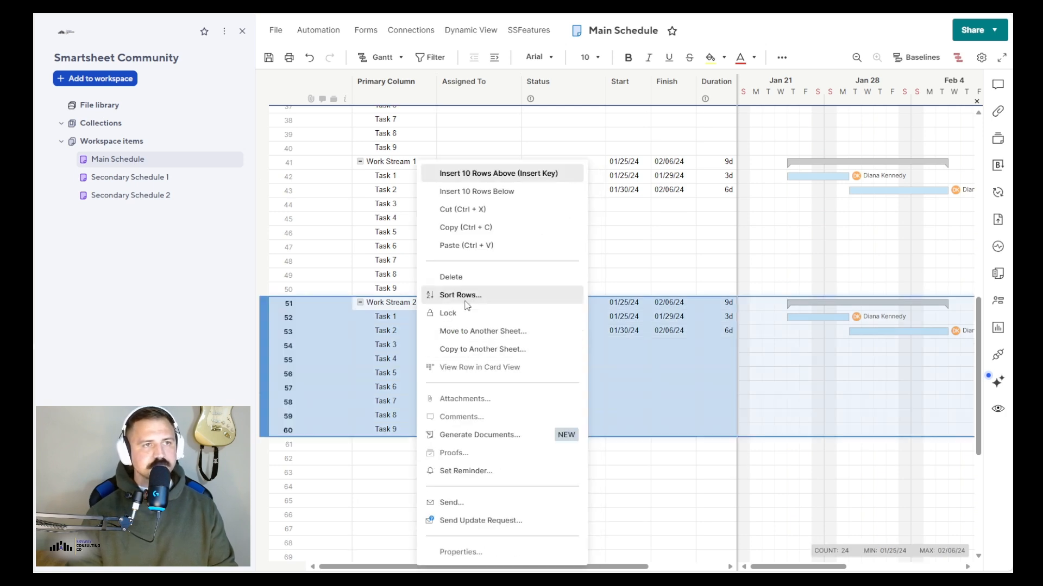
click(475, 234)
click(420, 448)
key(ctrl+v)
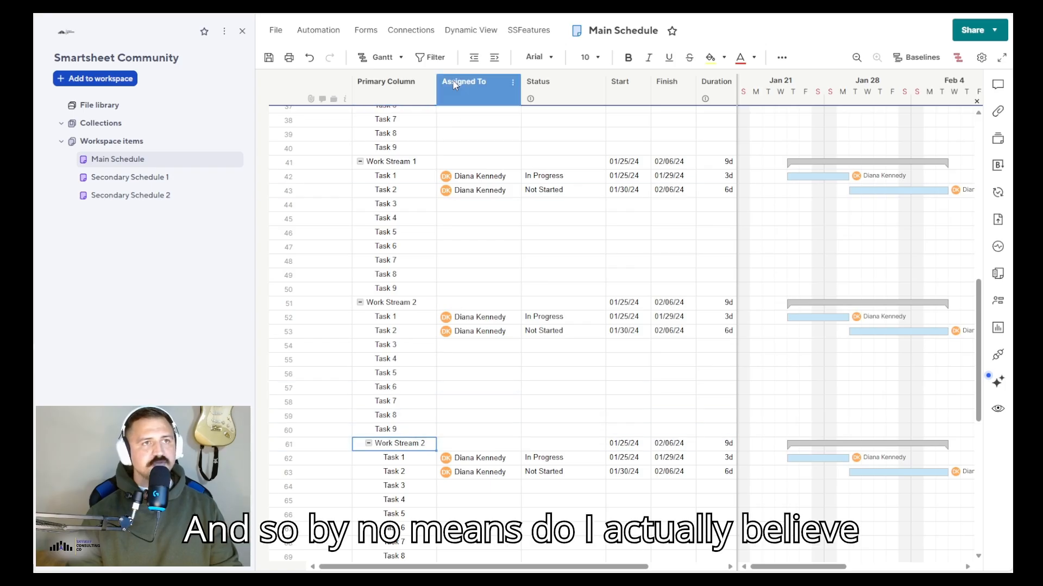
Step: Outdent the pasted Work Stream 2 parent in row 61 to the top level and save the sheet
click(474, 57)
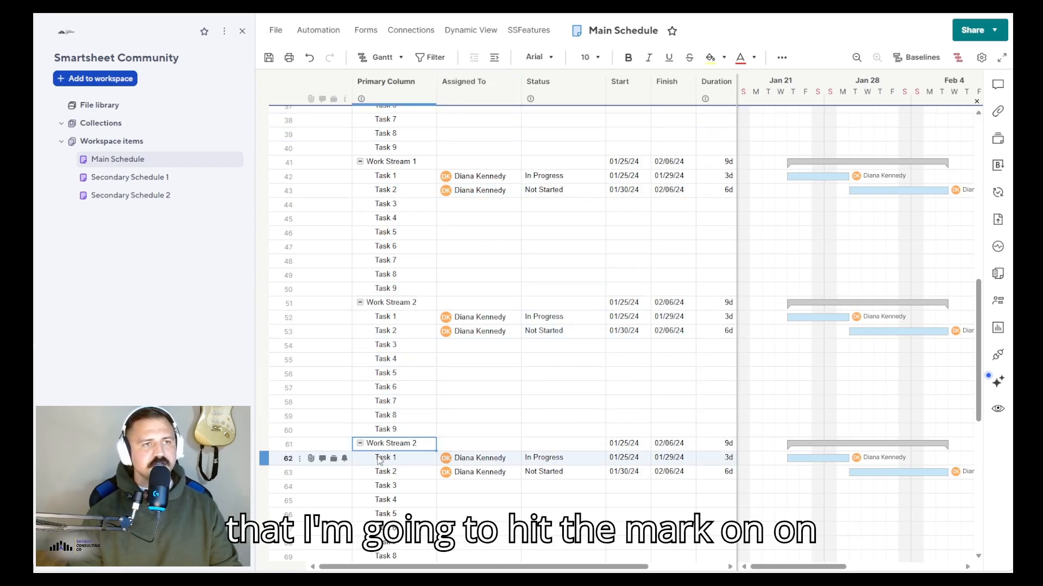
scroll(391, 326, up, 1)
click(269, 57)
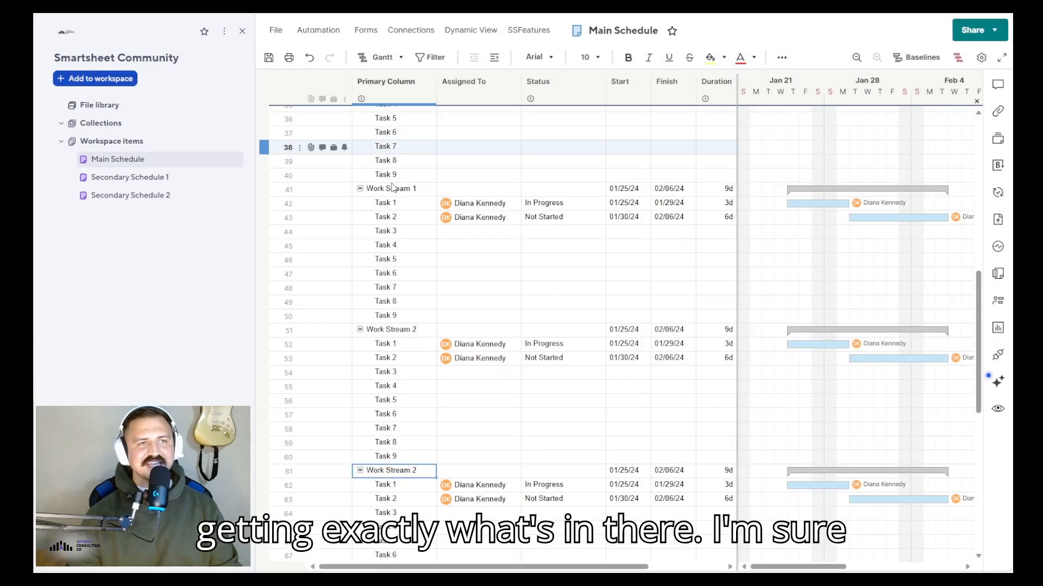
Step: Collapse all rows and fill the parent names as a series from Work Stream 1 down to Work Stream 7
click(428, 85)
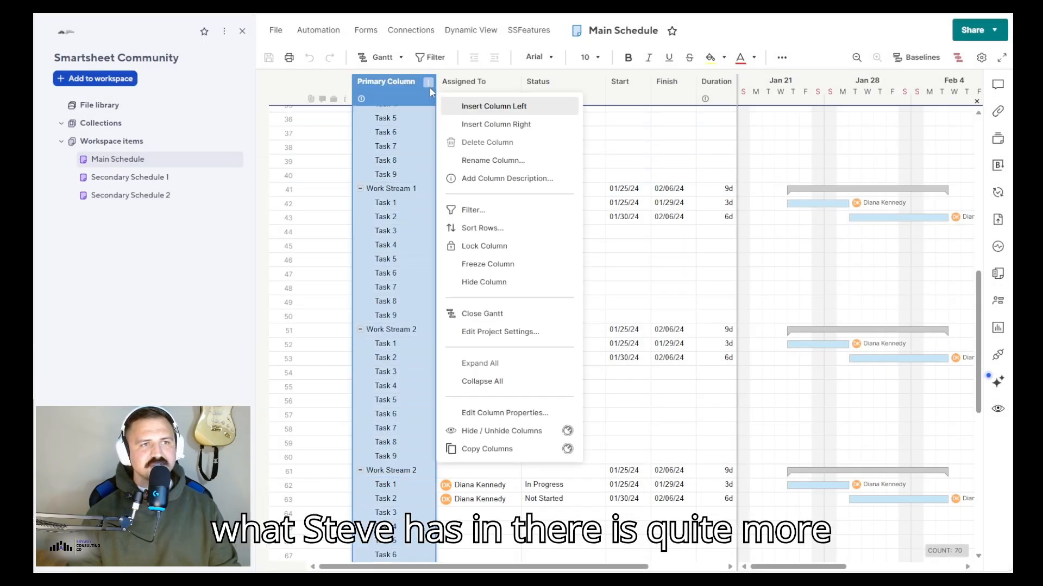
click(499, 381)
scroll(415, 230, up, 1)
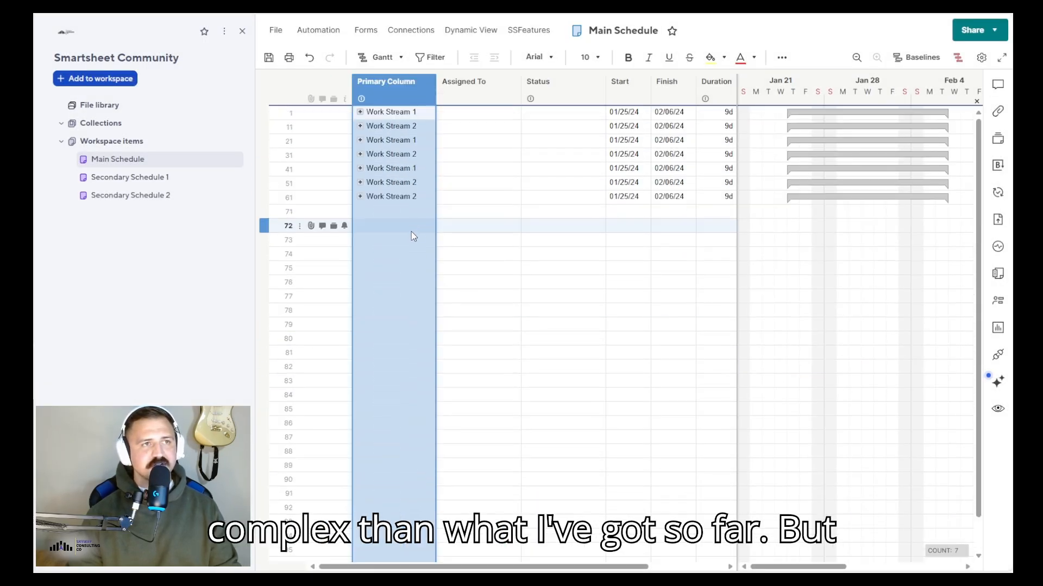
click(431, 115)
drag(433, 118, 427, 204)
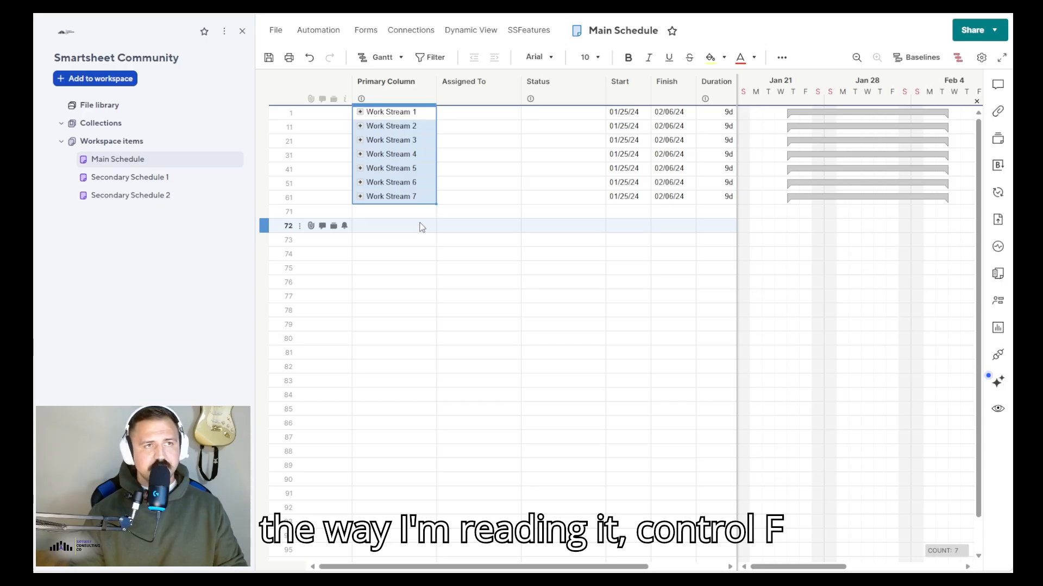
Step: Replace every "Work Stream" with the requester's possessive first name plus "Work Stream", and widen the Primary Column to fit the names
key(ctrl+f)
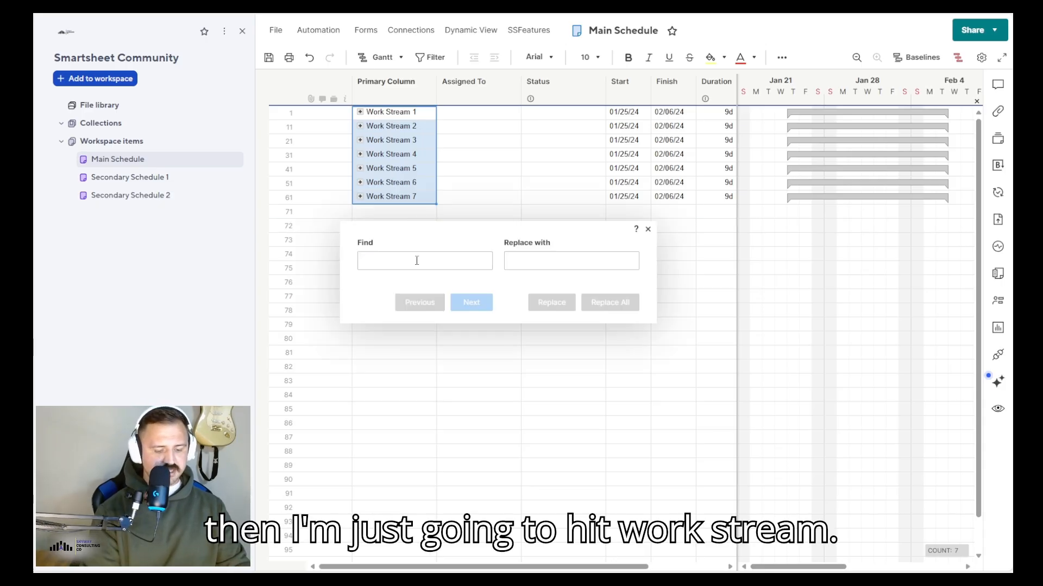
text(Work Stream)
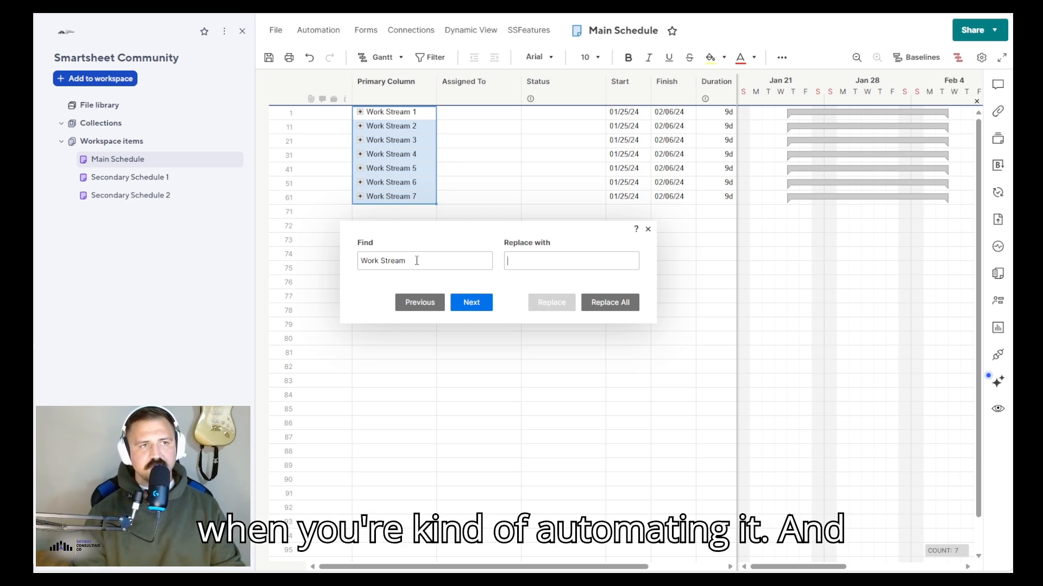
key(Tab)
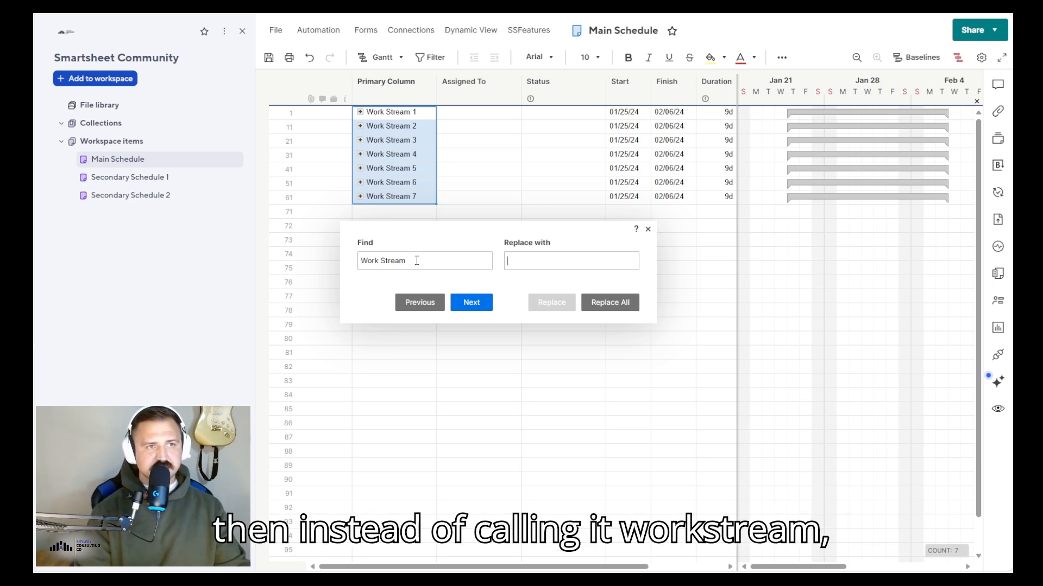
text(Steve)
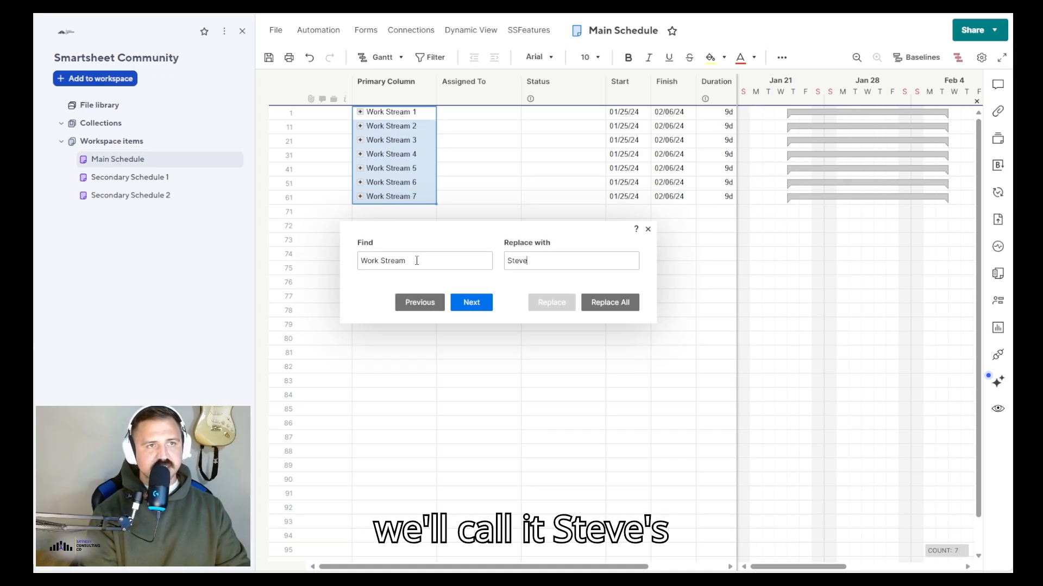
text(s Work )
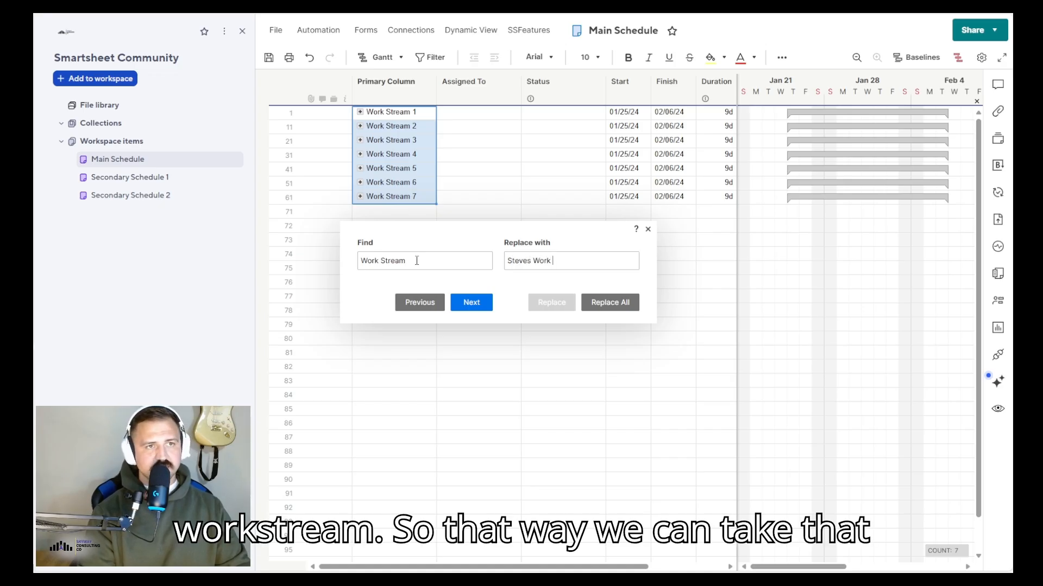
text(Stream)
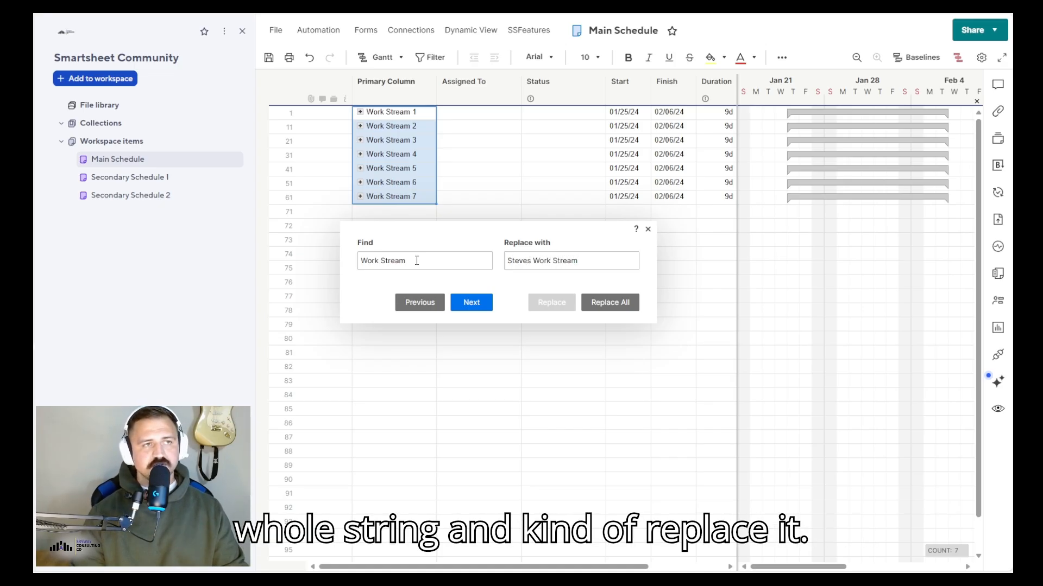
click(609, 302)
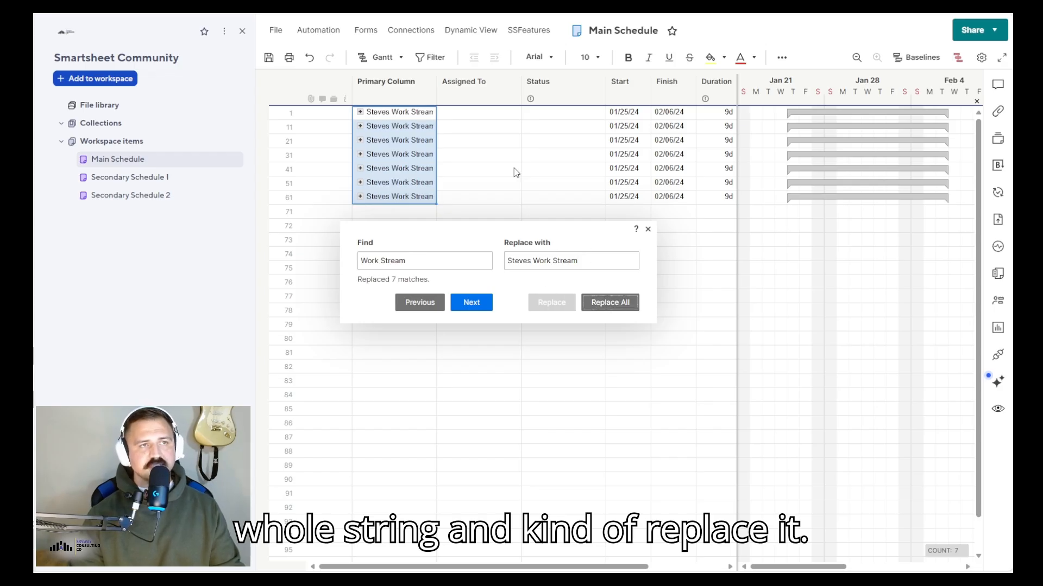
drag(436, 97, 488, 97)
Step: Add a row named "PM 2 Work Stream 8" in row 71, below the seventh work stream
click(435, 212)
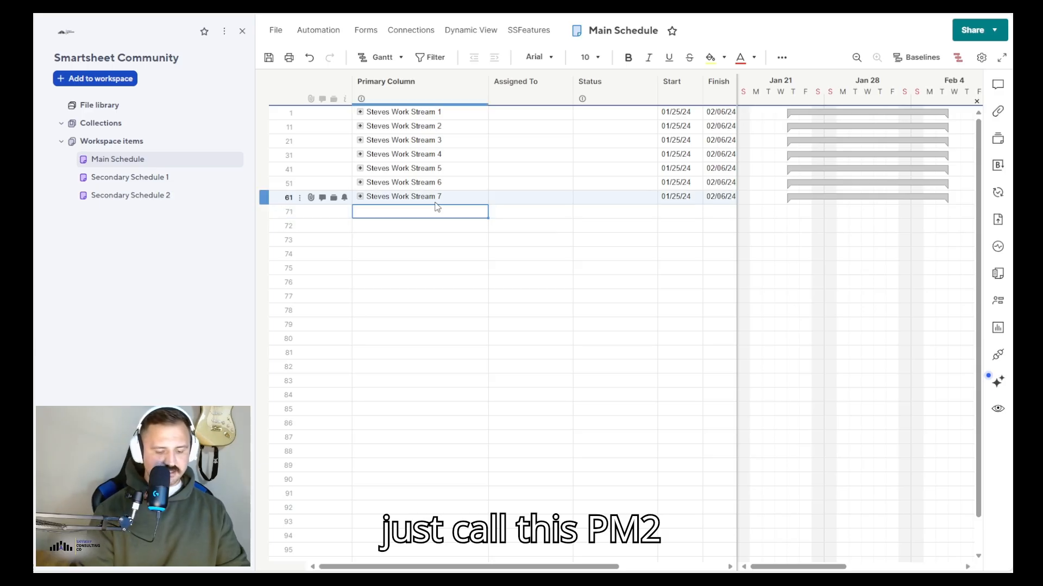
text(PM 2)
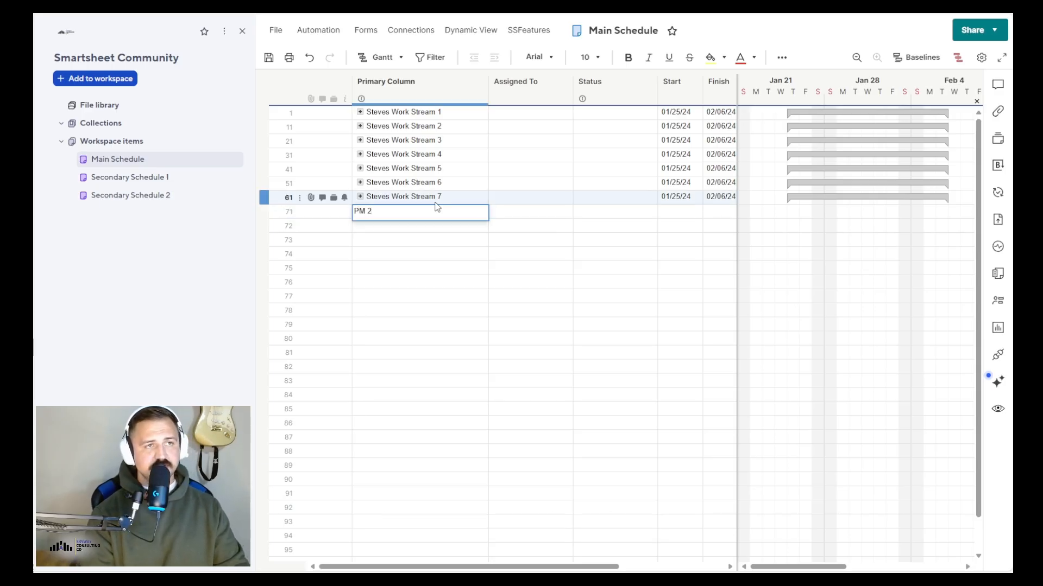
text( Work Str)
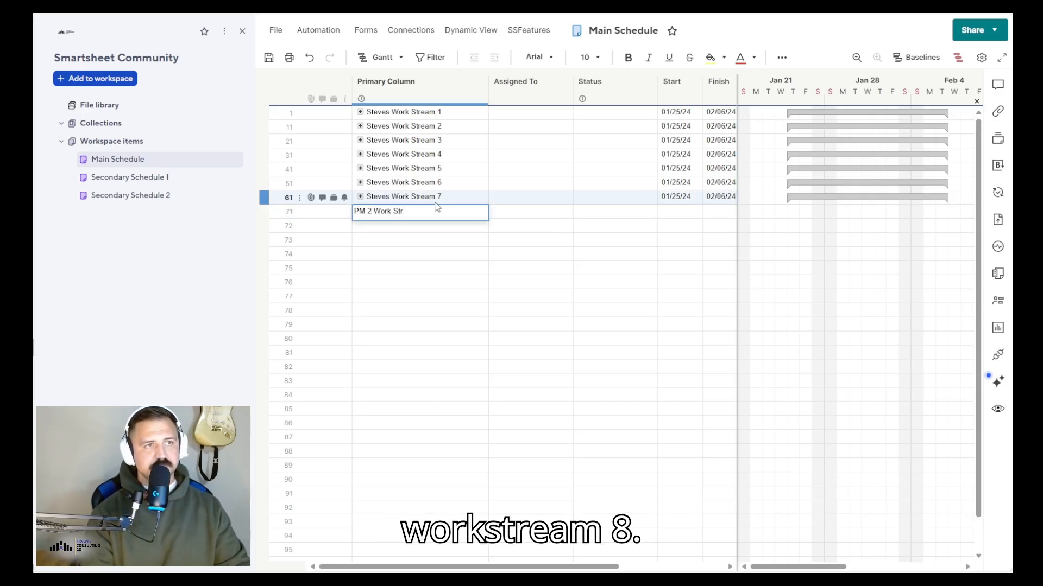
text(eam 8)
key(Return)
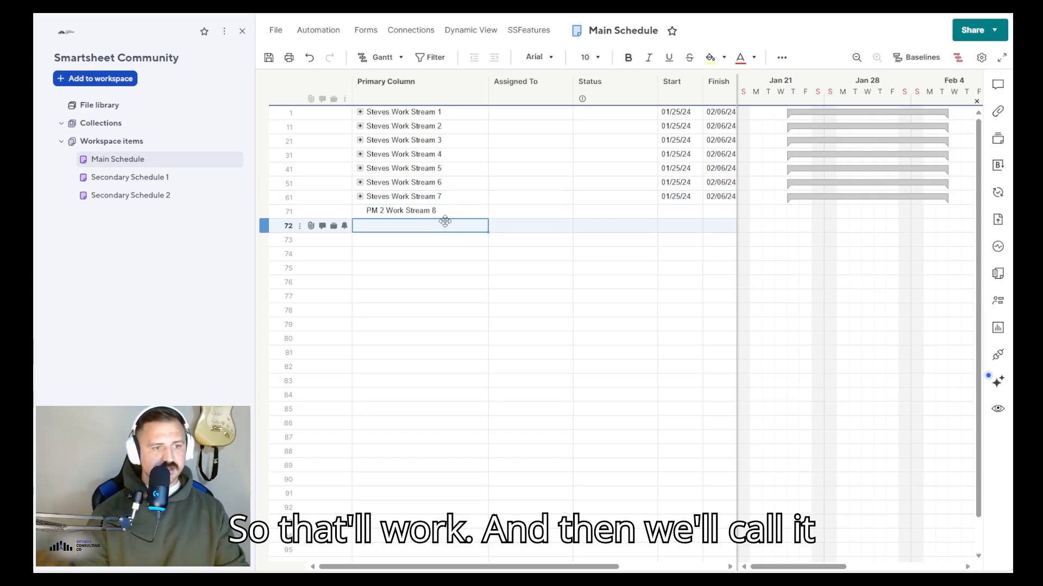
Step: Add rows named "Secondary Schedule 1" and "Secondary Schedule 2" in rows 72 and 73, below PM 2 Work Stream 8
text(Schedule)
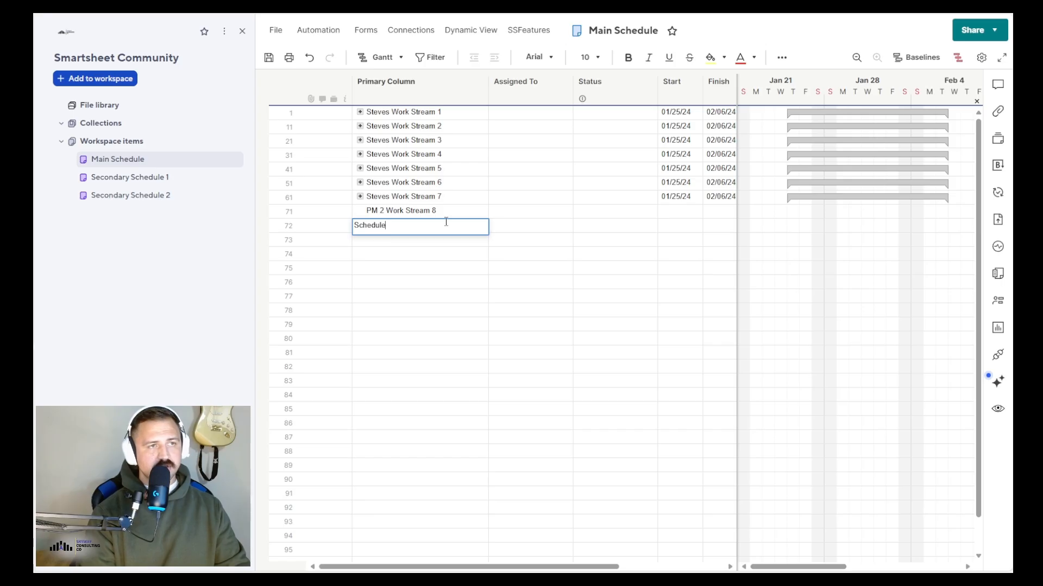
key(BackSpace)
key(BackSpace)
key(BackSpace)
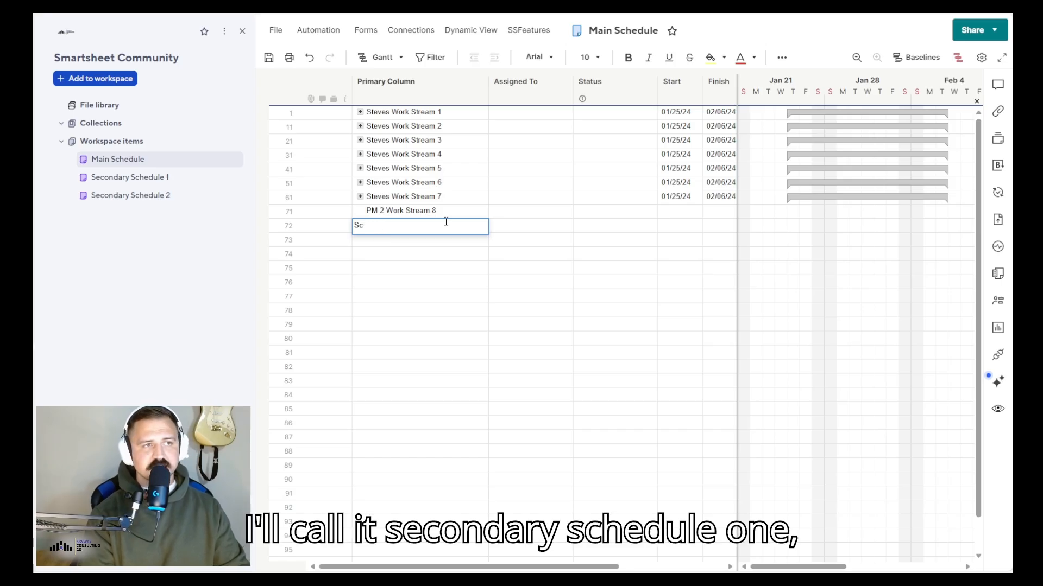
text(condary S)
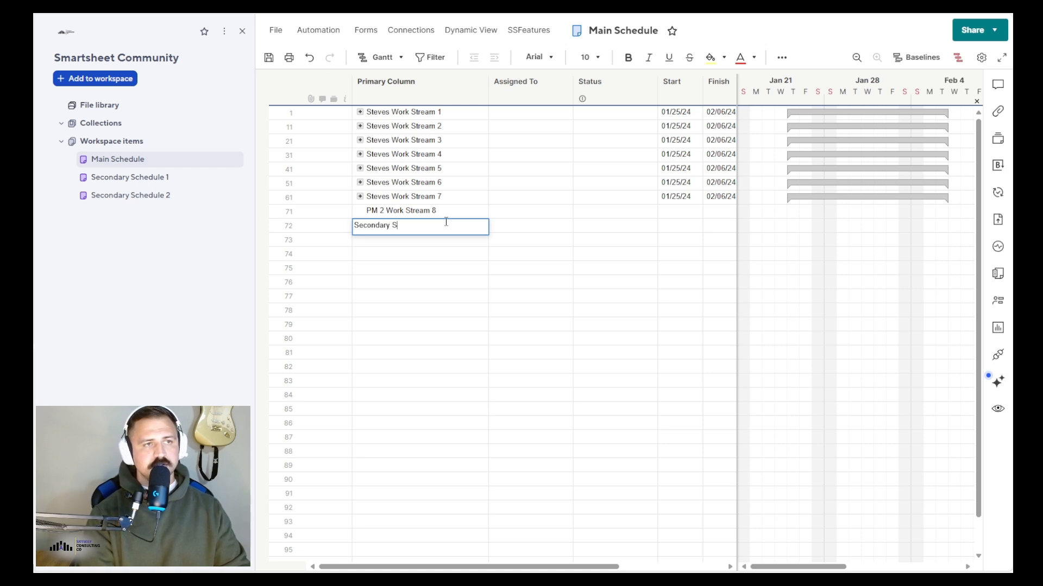
text(1)
key(Return)
text(Seconda)
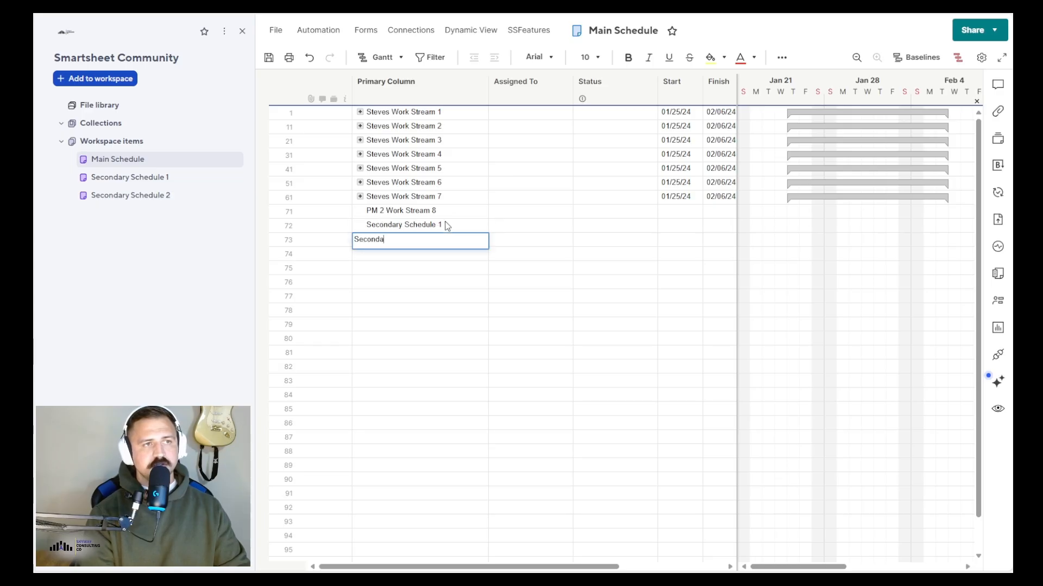
text(ry Schedule 2)
key(Return)
Step: Indent the Secondary Schedule 1 and Secondary Schedule 2 rows under PM 2 Work Stream 8 and save the sheet
click(443, 229)
drag(444, 231, 444, 239)
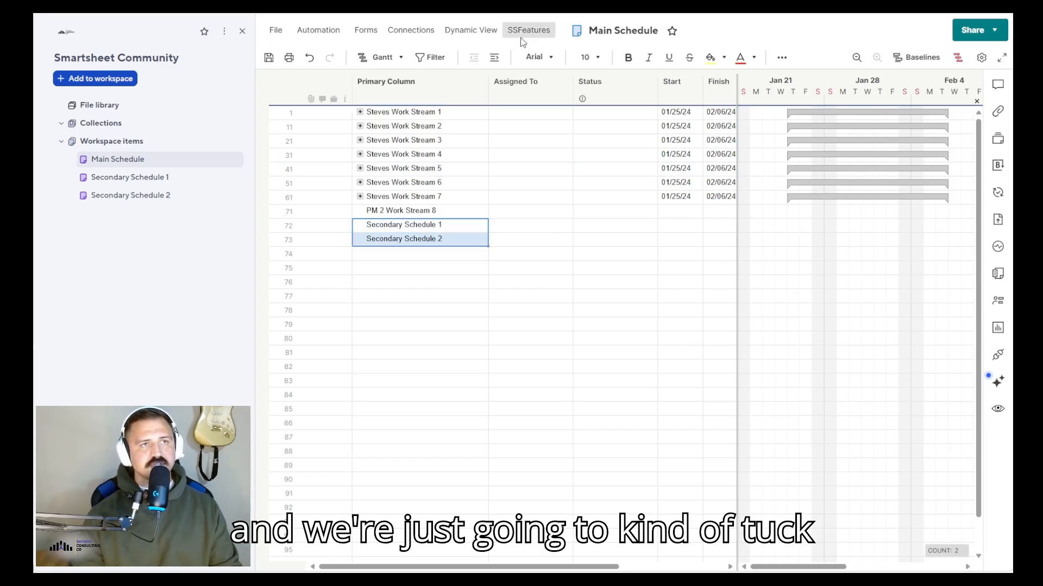
click(494, 57)
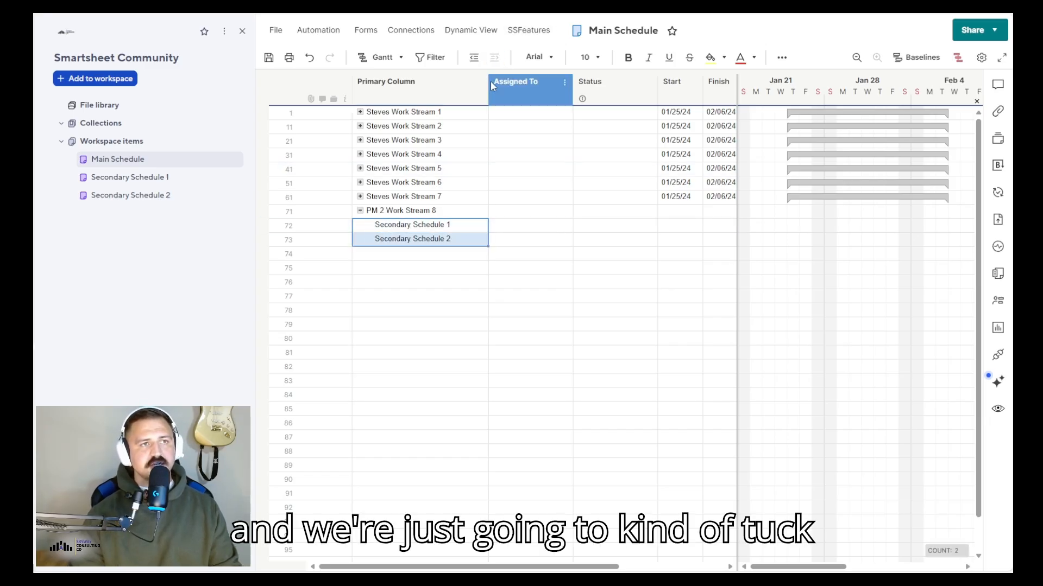
click(277, 59)
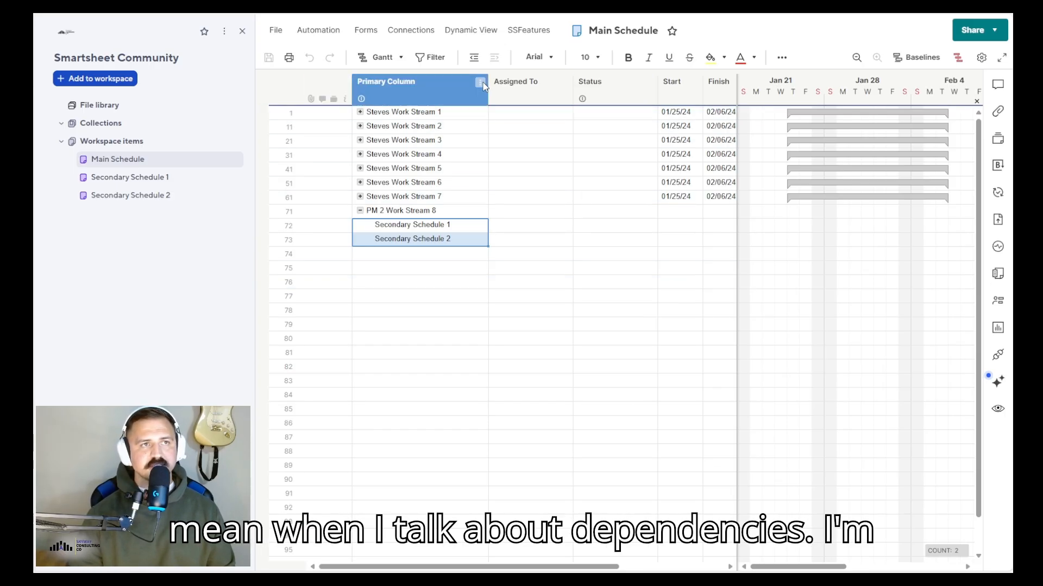
Step: Examine the project's dependency settings, the % Complete column choices and the working days, leaving every setting as it is
click(480, 82)
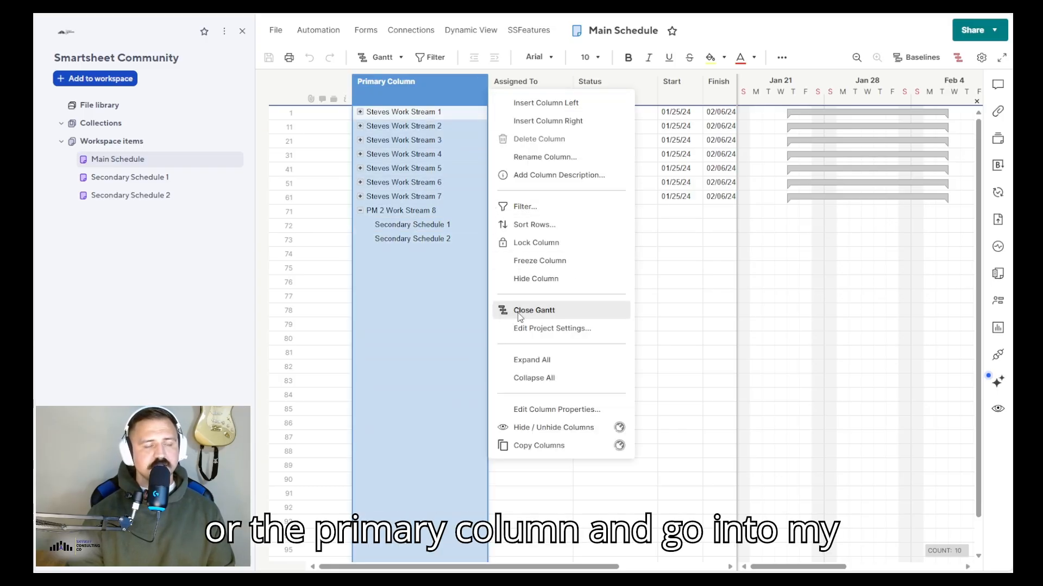
click(573, 337)
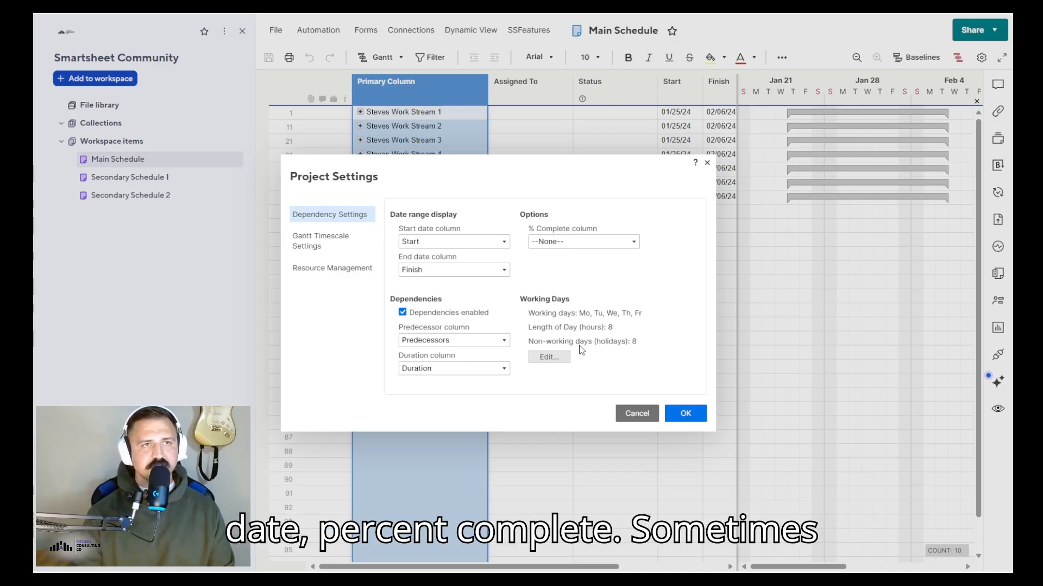
click(633, 241)
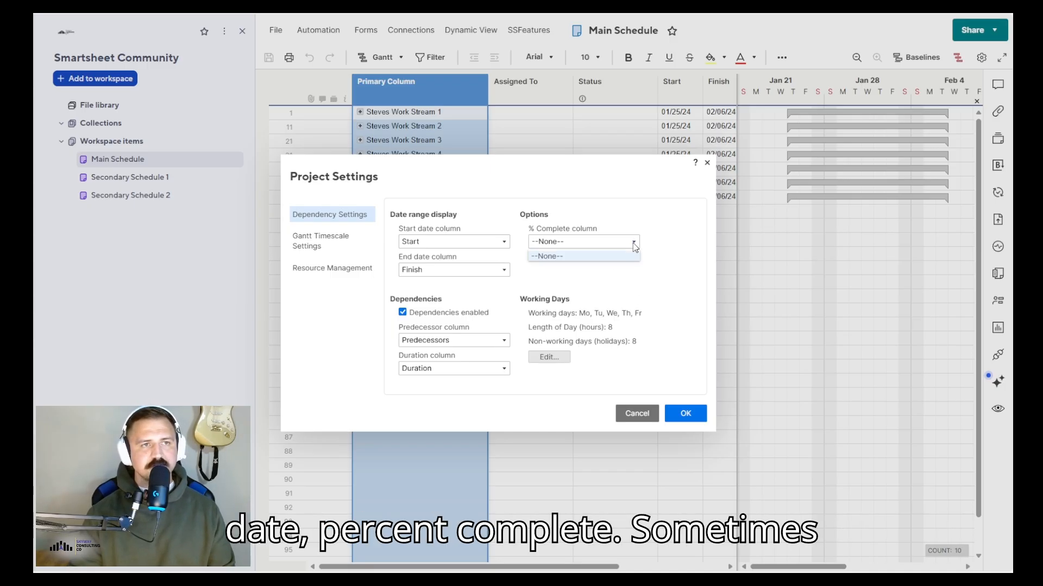
click(663, 269)
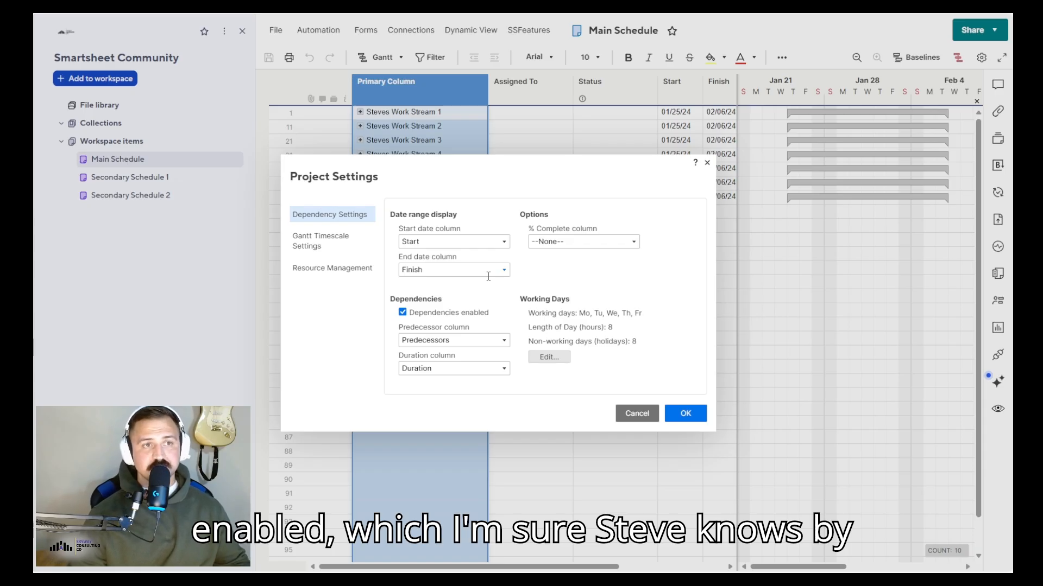
click(567, 359)
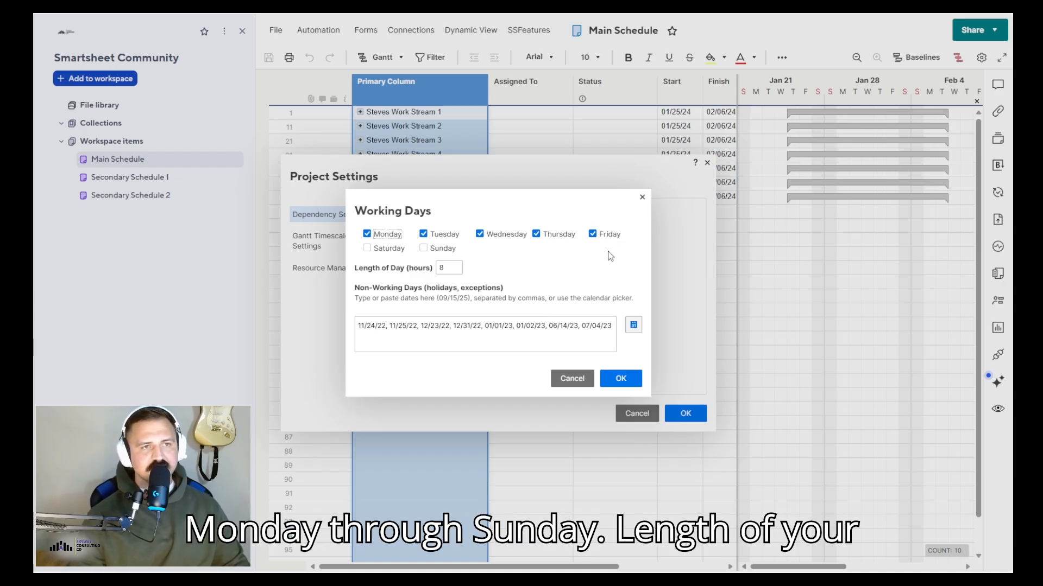
click(576, 378)
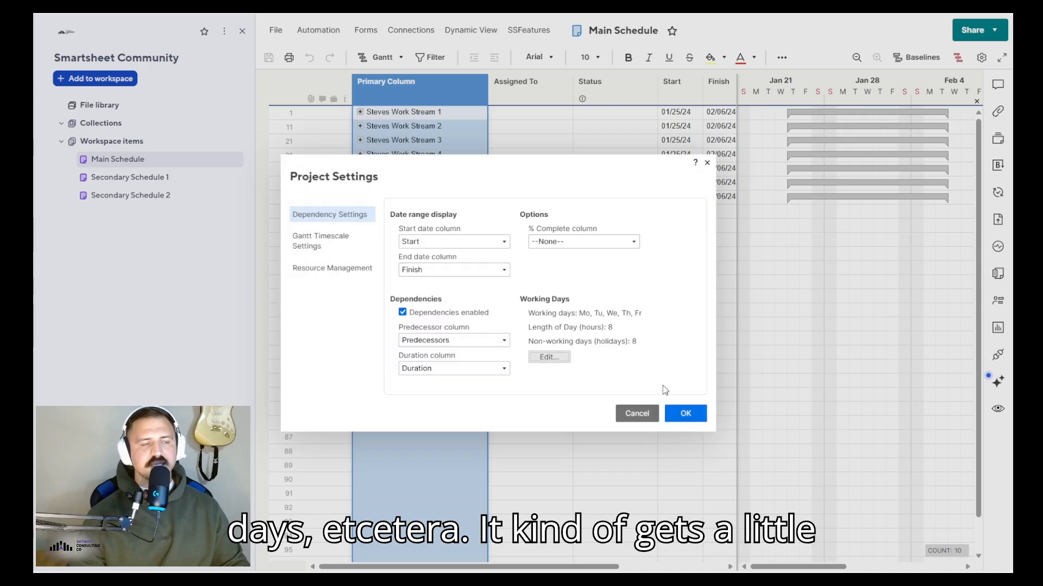
click(637, 413)
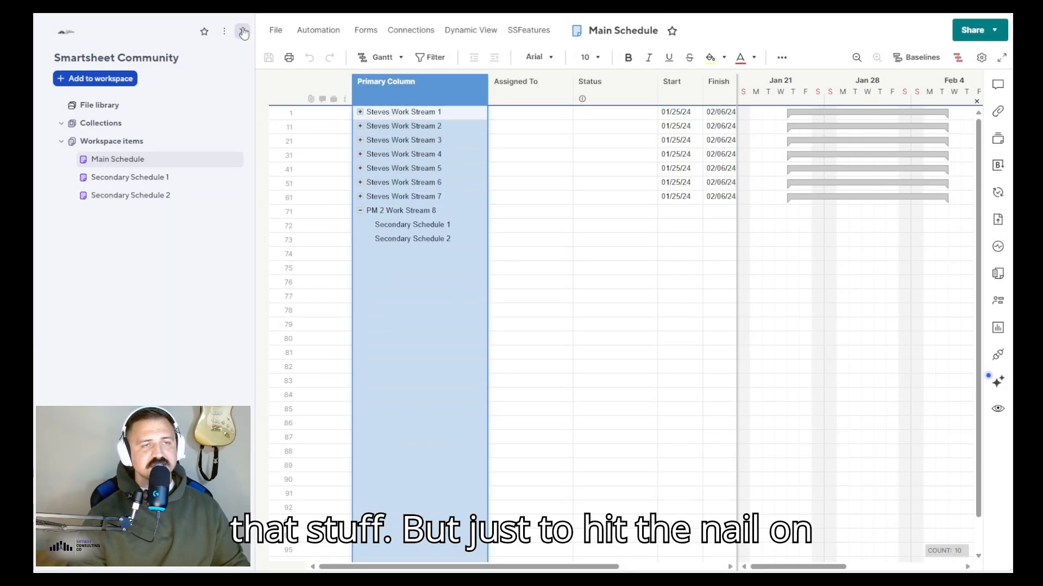
Step: Examine the Start and Finish cells of the Secondary Schedule 1 row and the project's dependency settings, leaving everything as it is
click(624, 254)
scroll(669, 248, right, 3)
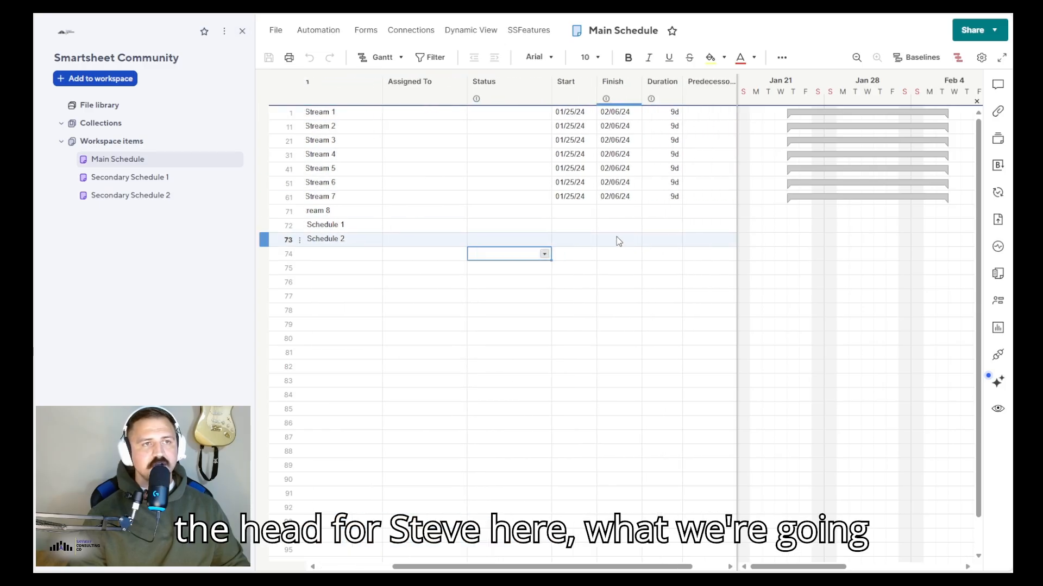
click(568, 227)
right_click(571, 230)
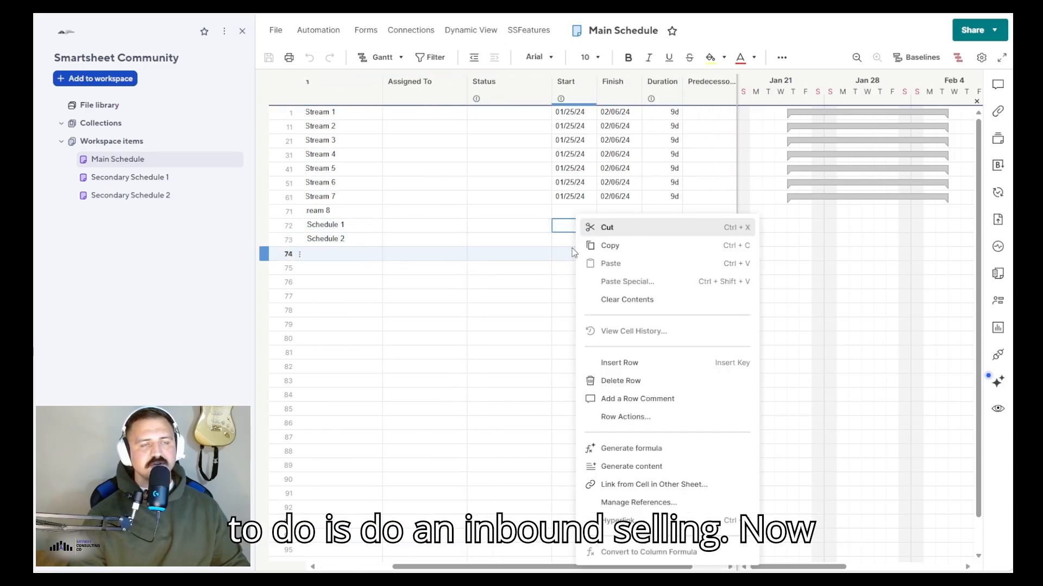
click(505, 282)
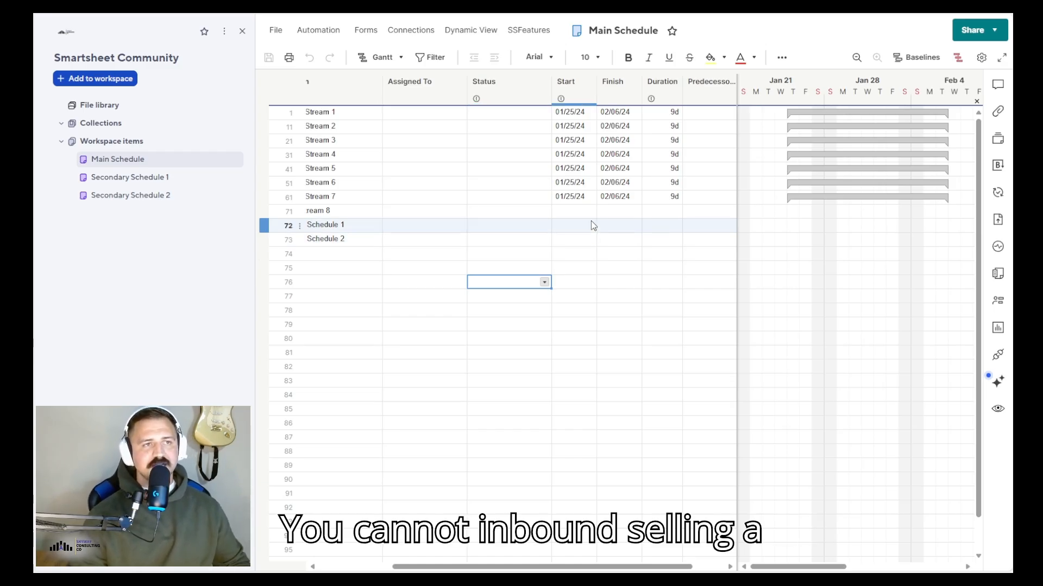
click(635, 227)
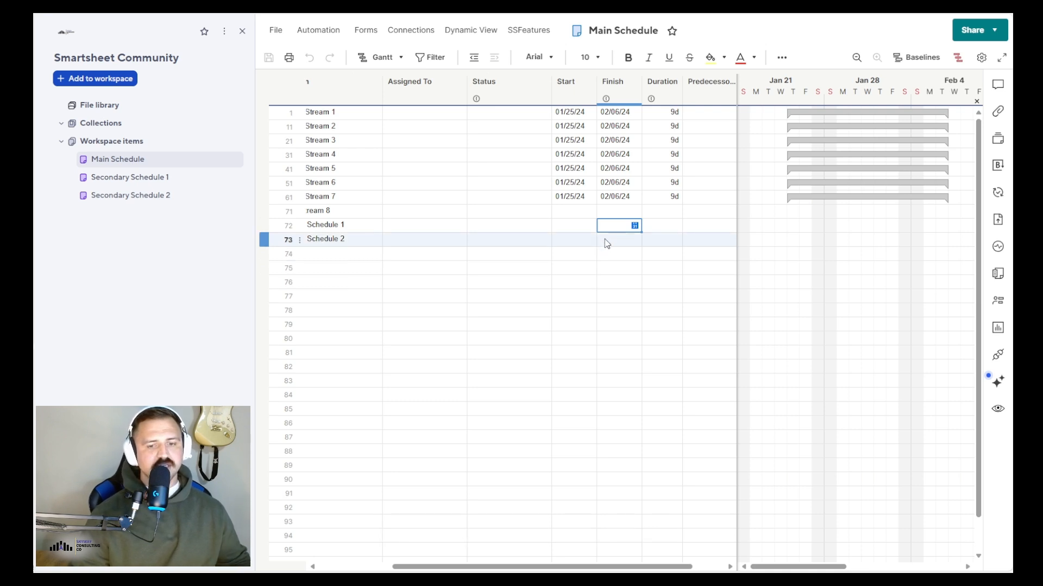
click(373, 80)
click(440, 328)
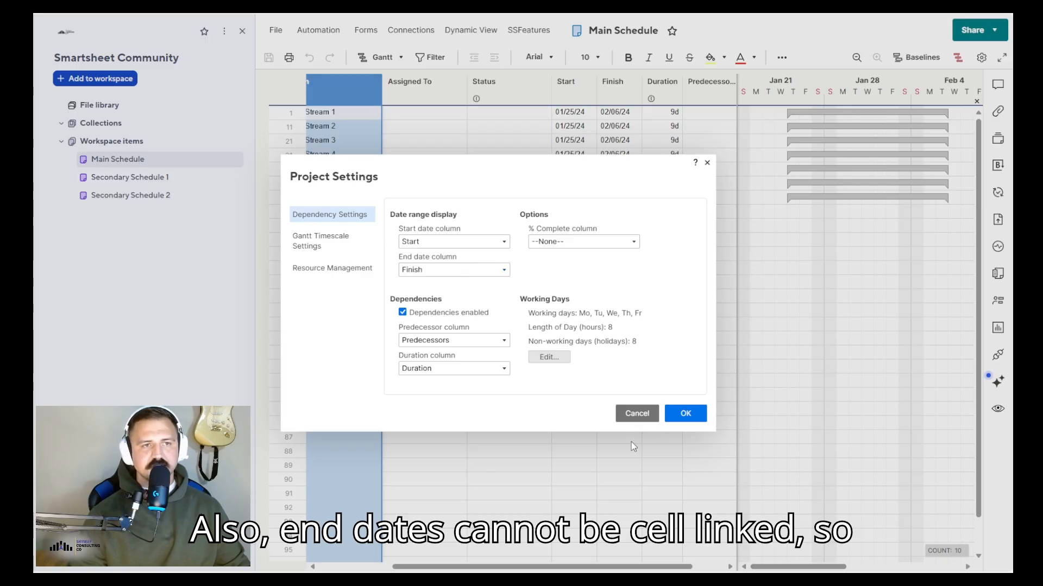
click(636, 413)
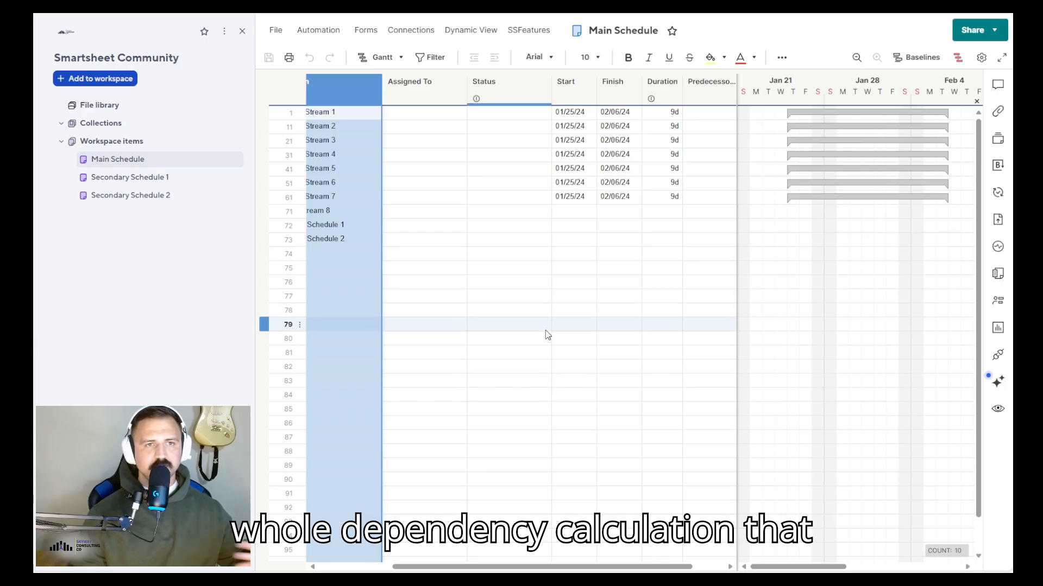
Step: Link the Start cell in row 72 to Work Stream 1's Start cell in the Secondary Schedule 1 sheet
right_click(579, 227)
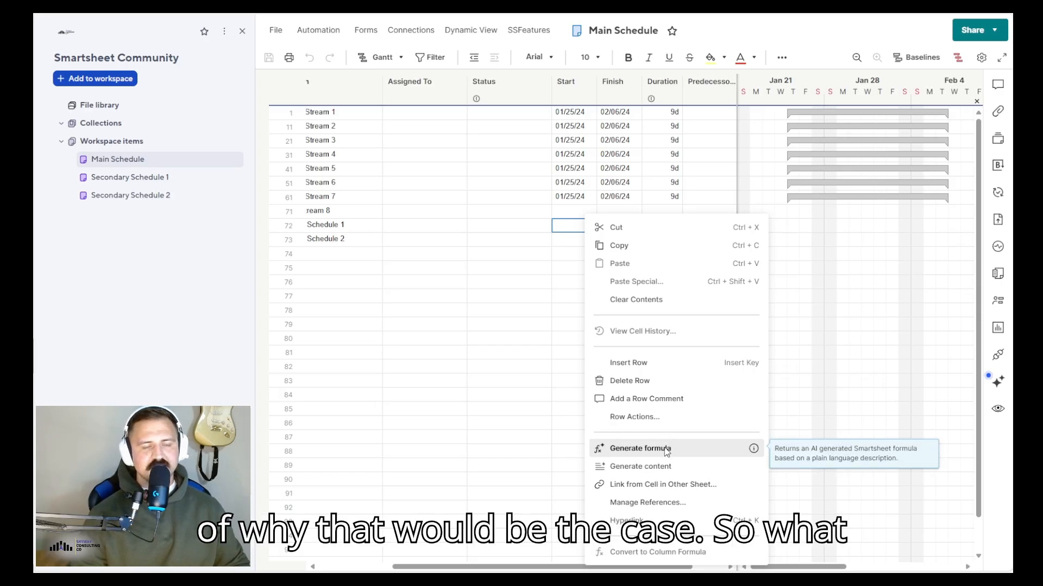
click(662, 485)
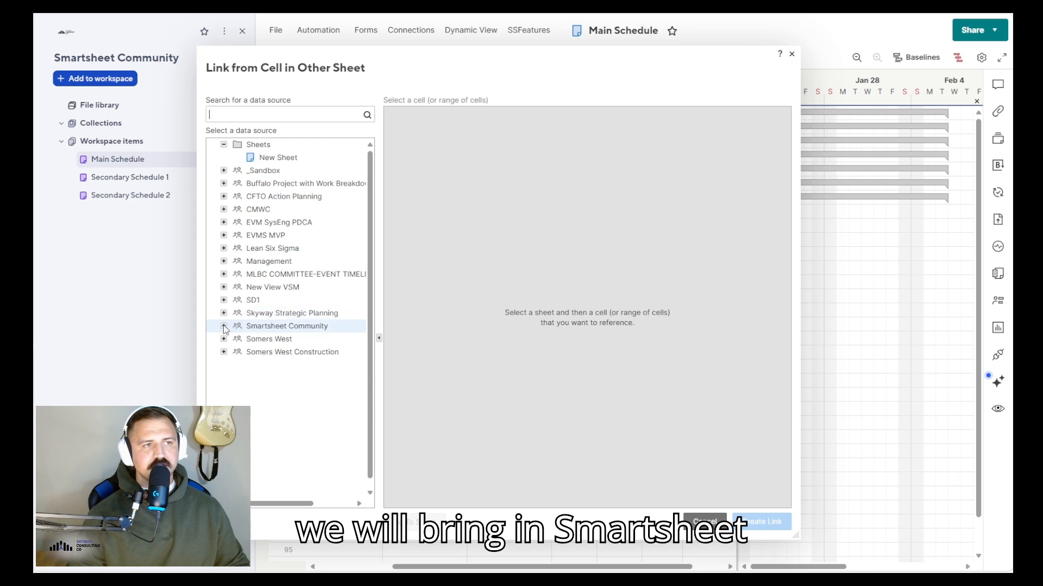
click(239, 338)
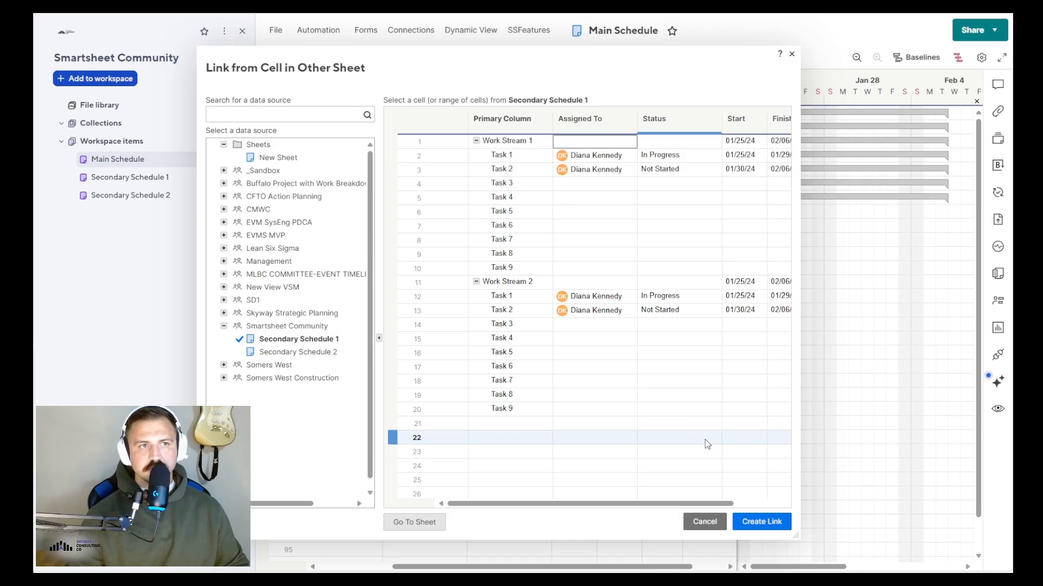
scroll(706, 206, right, 2)
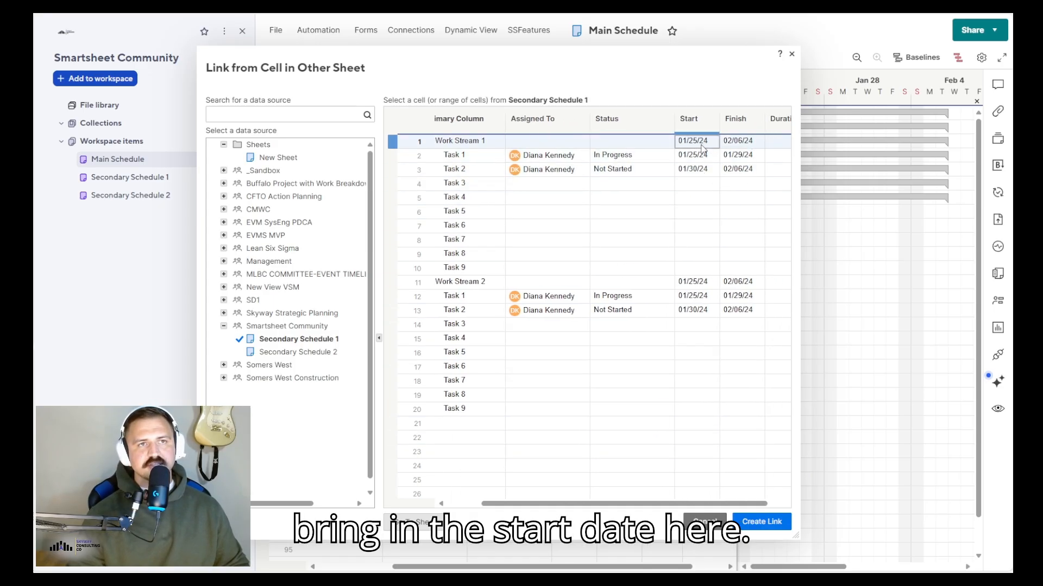
click(761, 522)
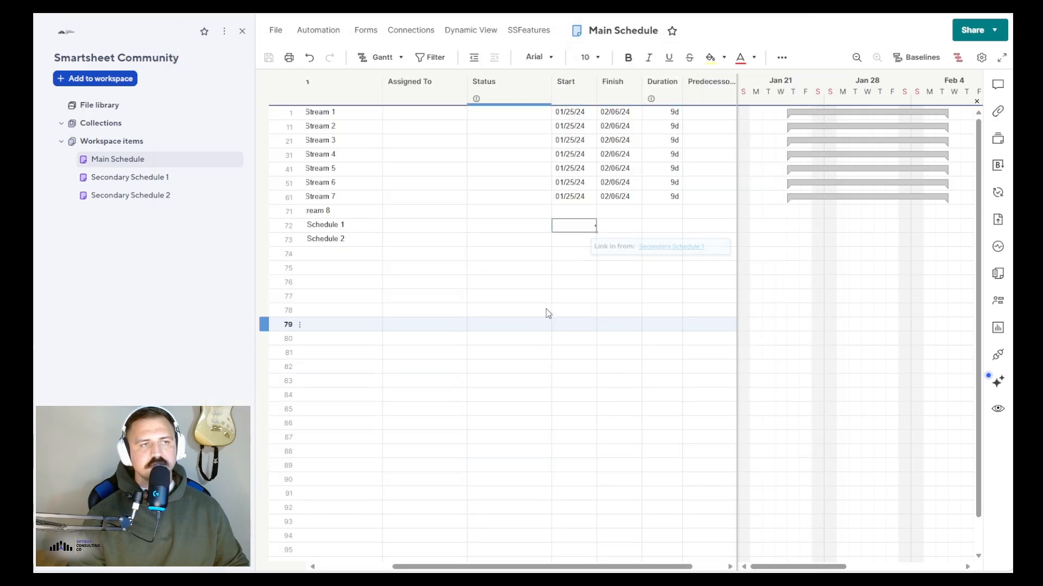
Step: Link the Start cell in row 73 to Work Stream 3's Start cell in the Secondary Schedule 2 sheet and refresh
right_click(576, 246)
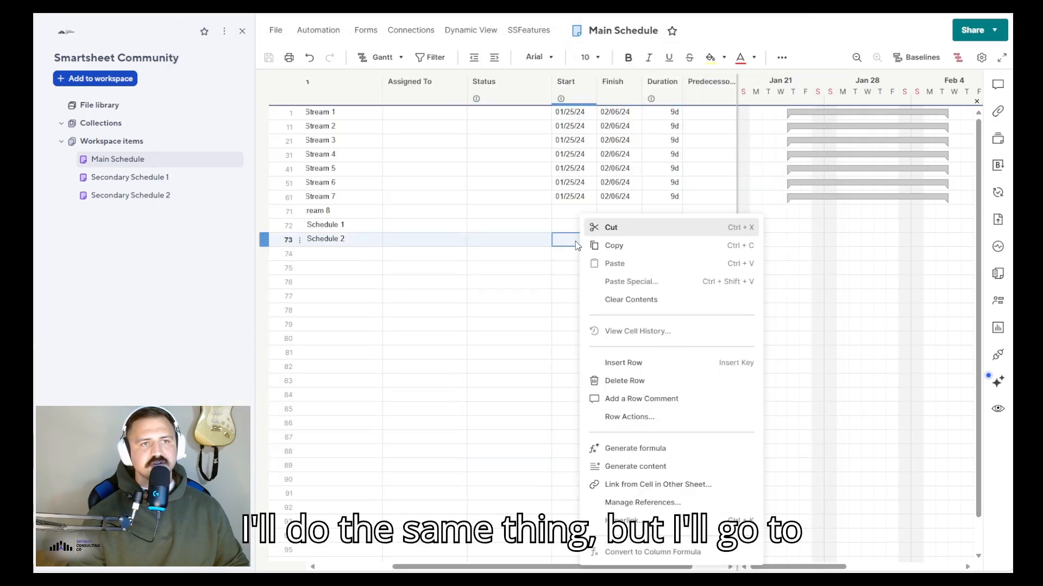
click(665, 485)
click(328, 352)
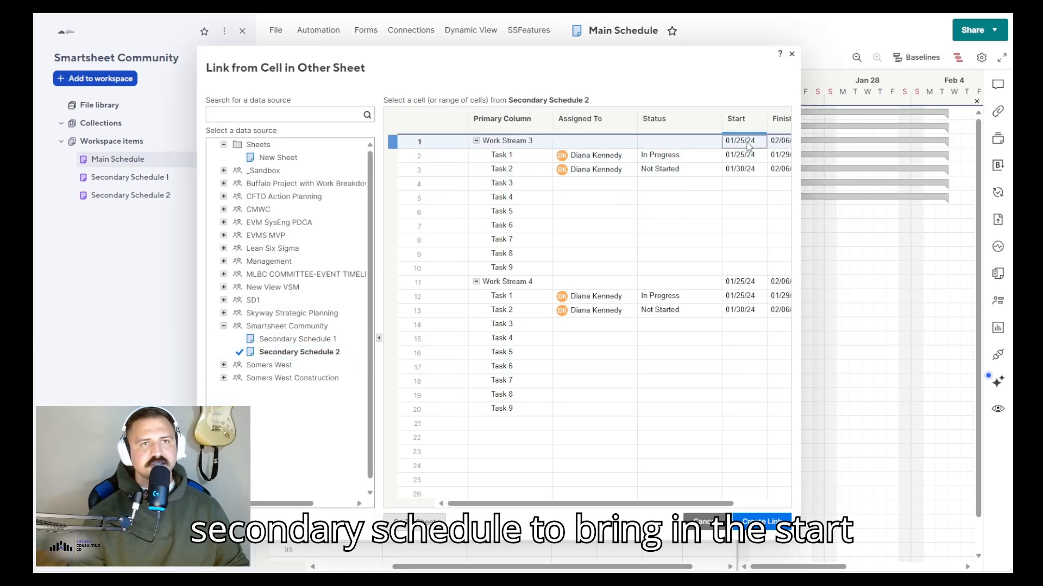
click(762, 521)
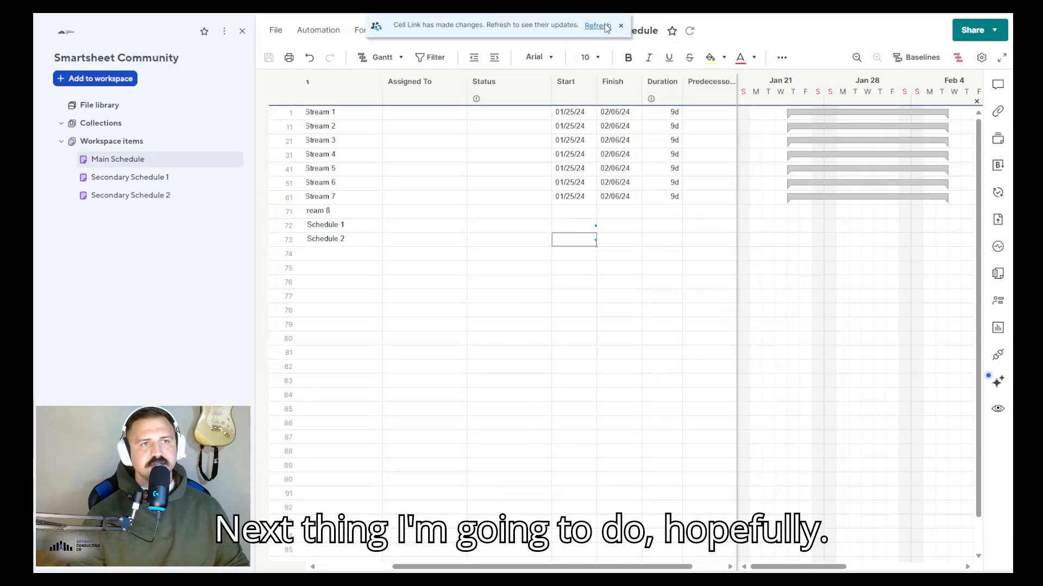
click(597, 26)
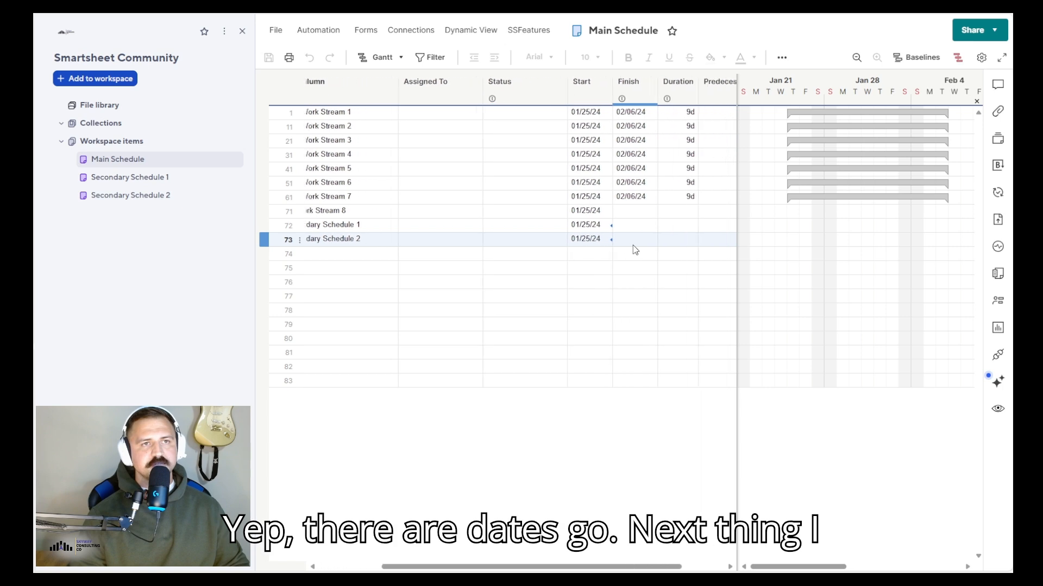
Step: Link the Duration cell in row 72 to Work Stream 1's Duration cell in the Secondary Schedule 1 sheet
click(646, 226)
right_click(646, 226)
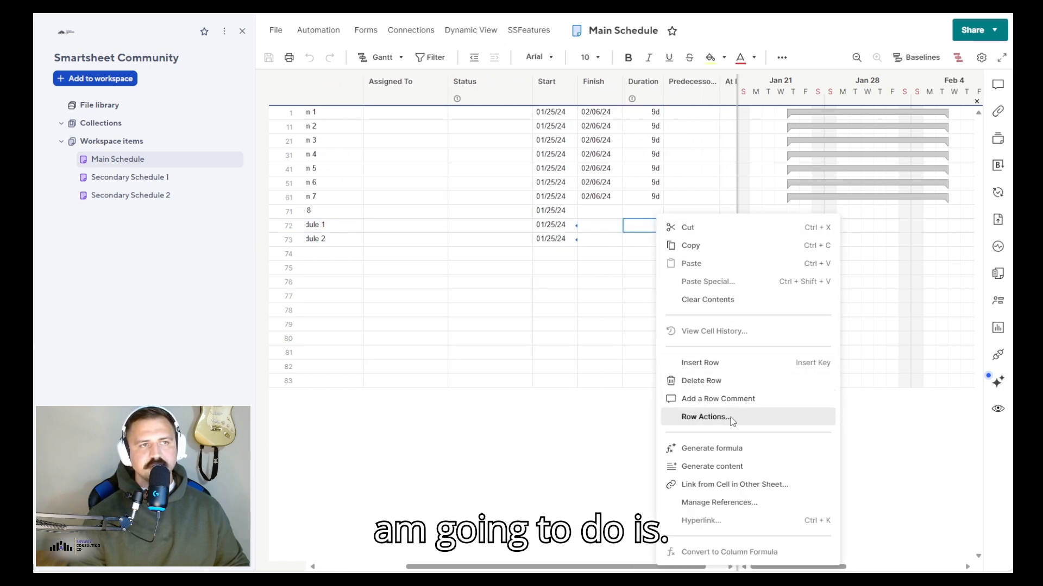
click(734, 485)
click(337, 340)
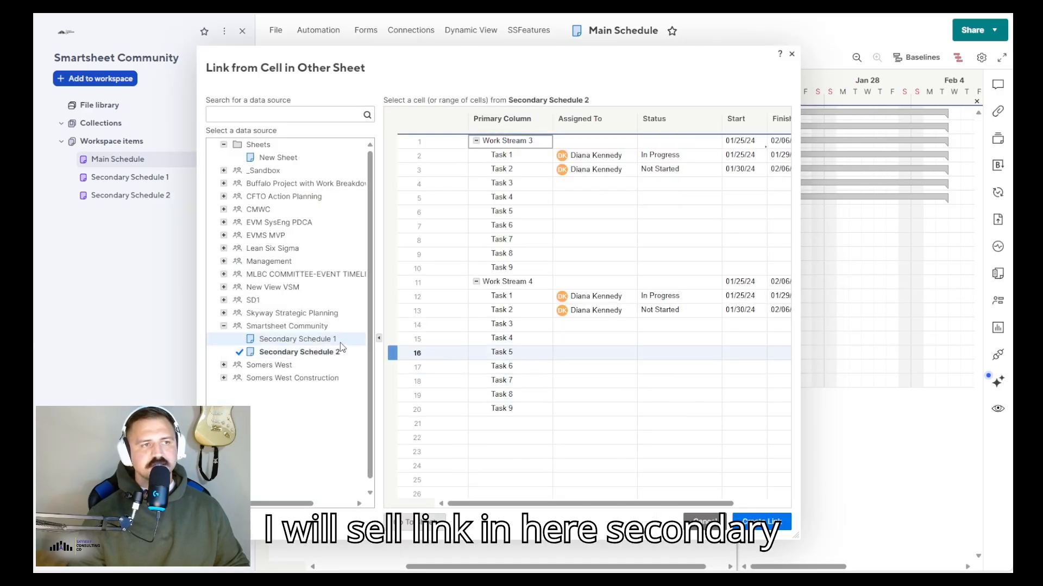
scroll(673, 196, right, 3)
click(736, 141)
click(762, 522)
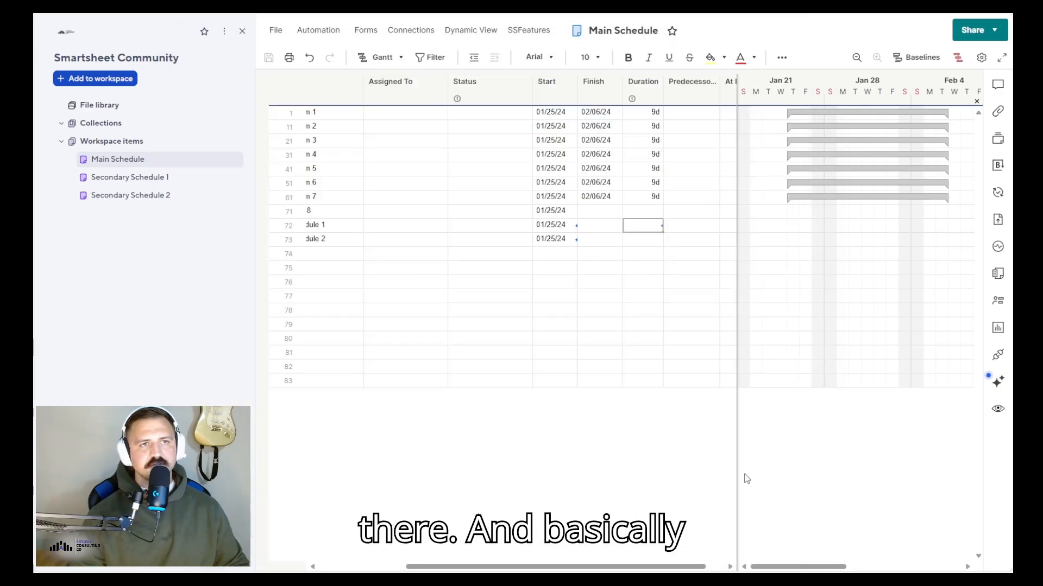
Step: Link the Duration cell in row 73 to Work Stream 3's Duration cell in the Secondary Schedule 2 sheet
click(651, 242)
right_click(651, 245)
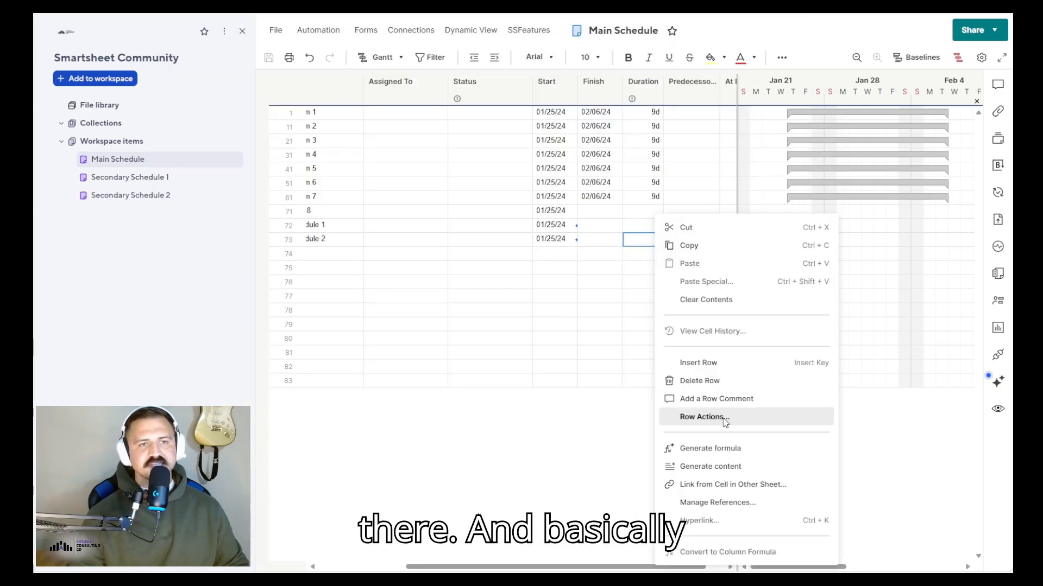
click(727, 484)
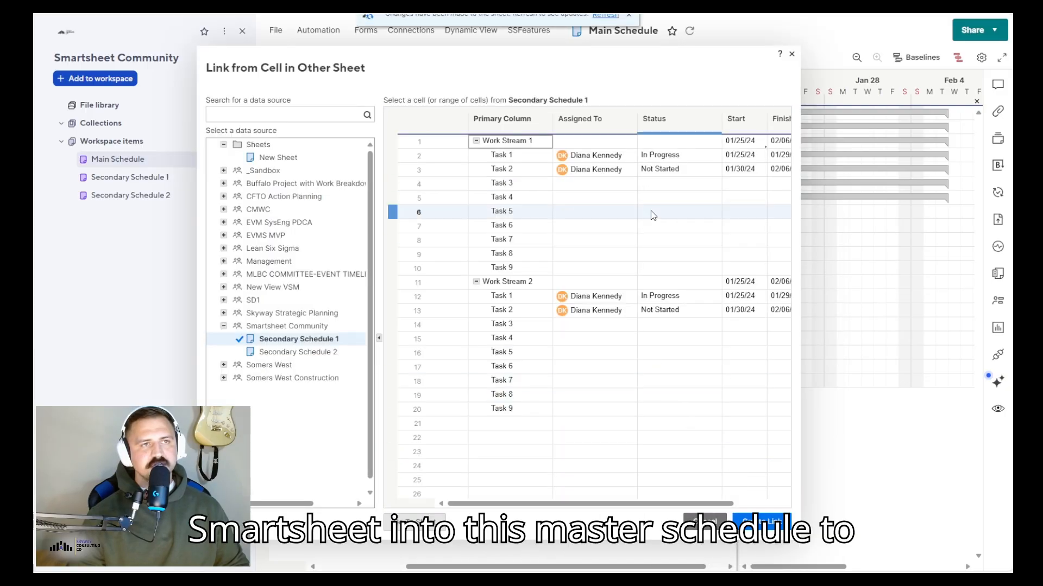
scroll(609, 320, right, 3)
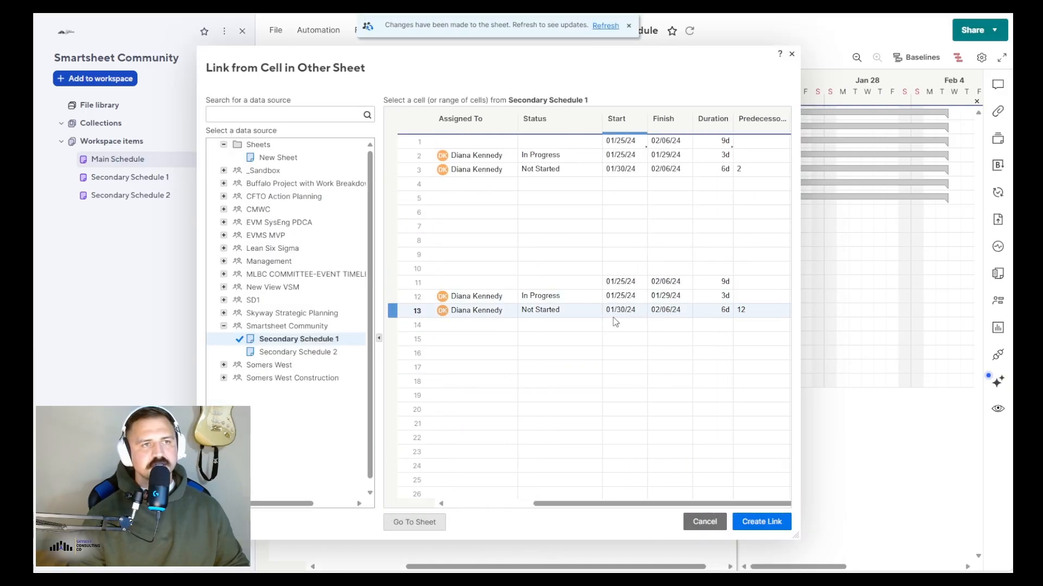
scroll(700, 306, left, 3)
scroll(706, 304, right, 3)
click(725, 281)
click(724, 280)
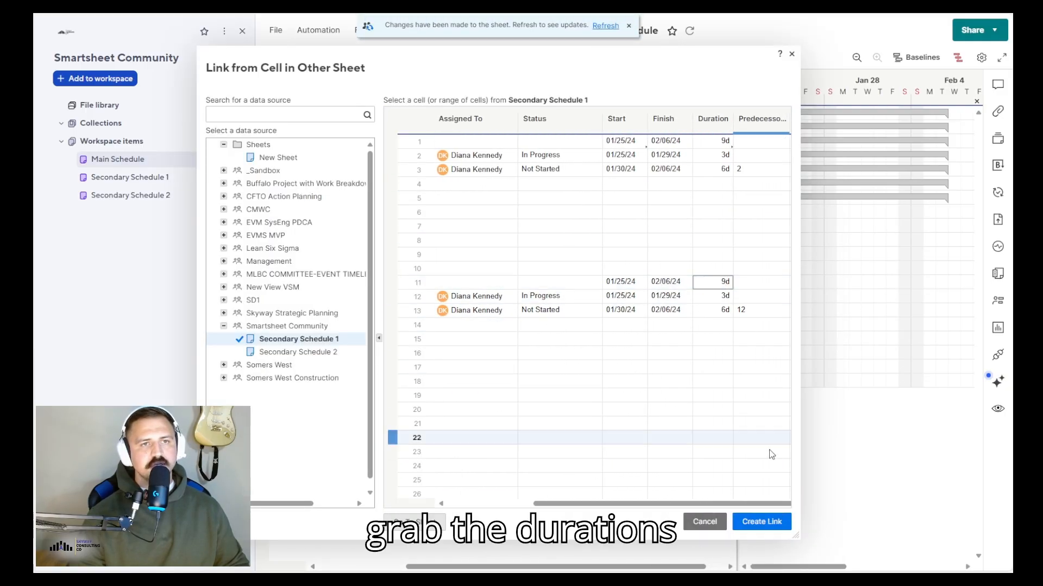
click(298, 352)
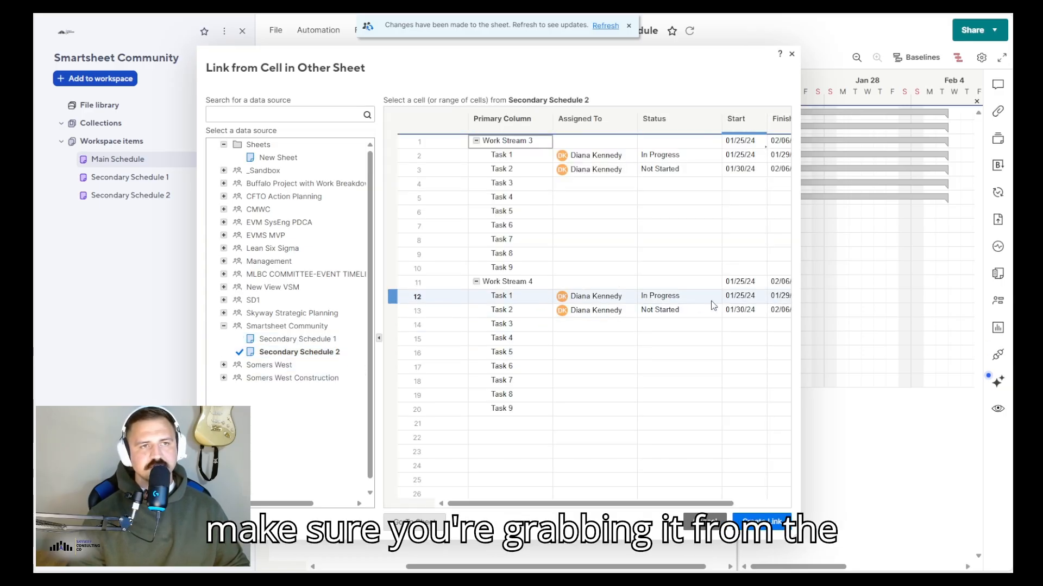
scroll(739, 294, right, 3)
click(725, 142)
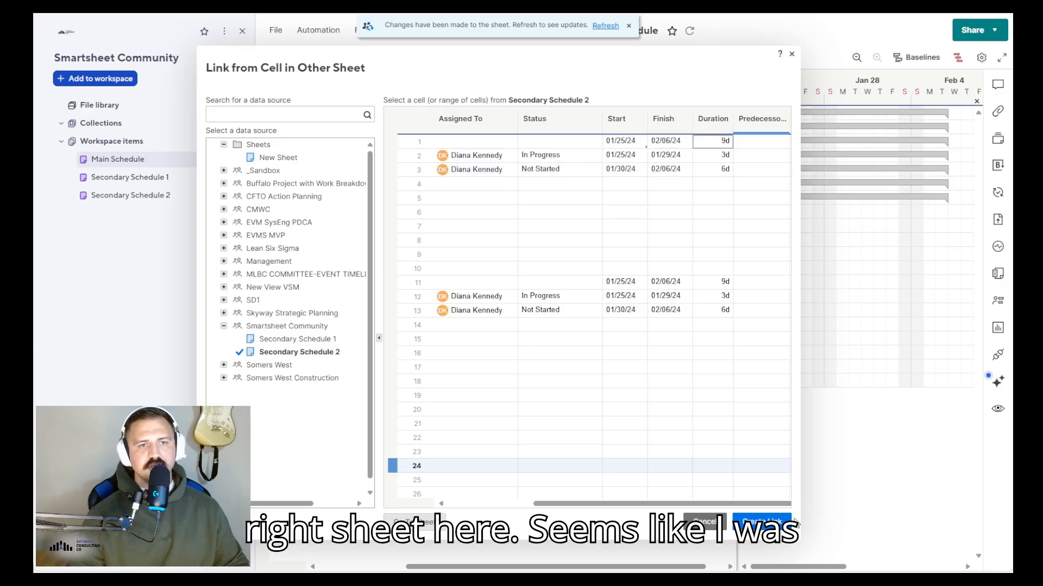
click(771, 521)
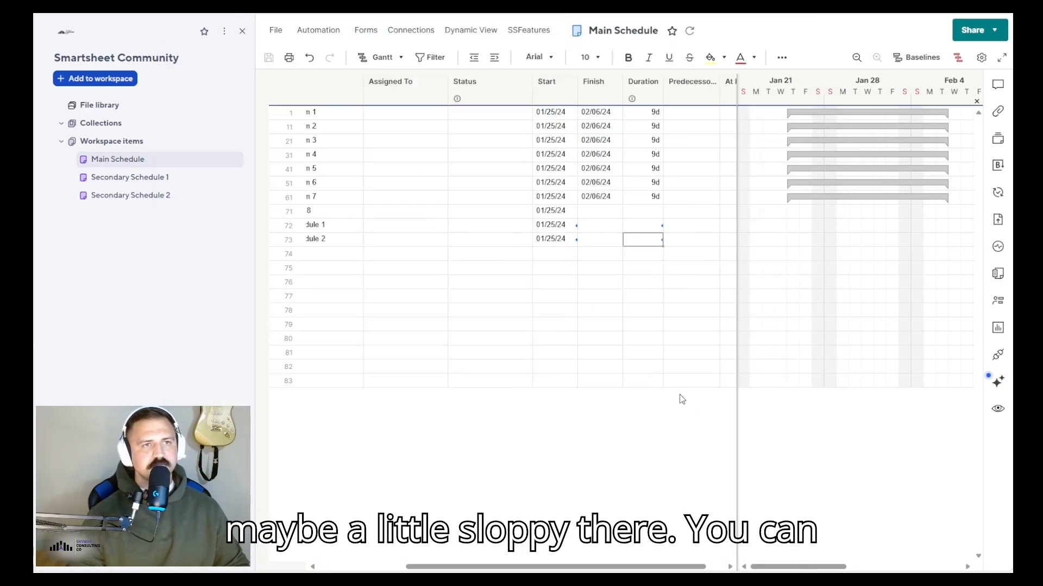
Step: Check the source sheets of the linked Duration and Start cells in rows 72 and 73
click(656, 230)
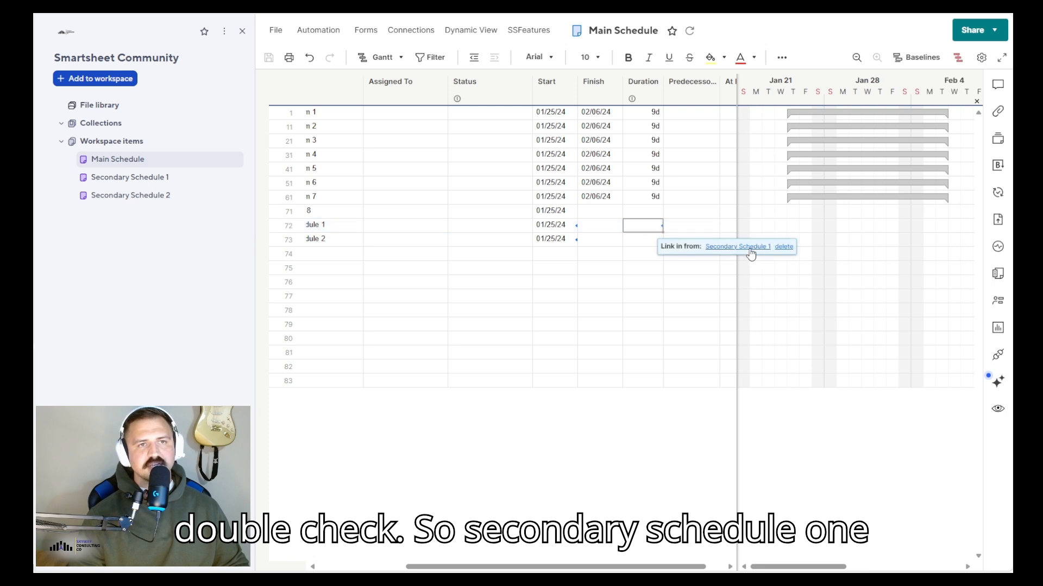
click(645, 240)
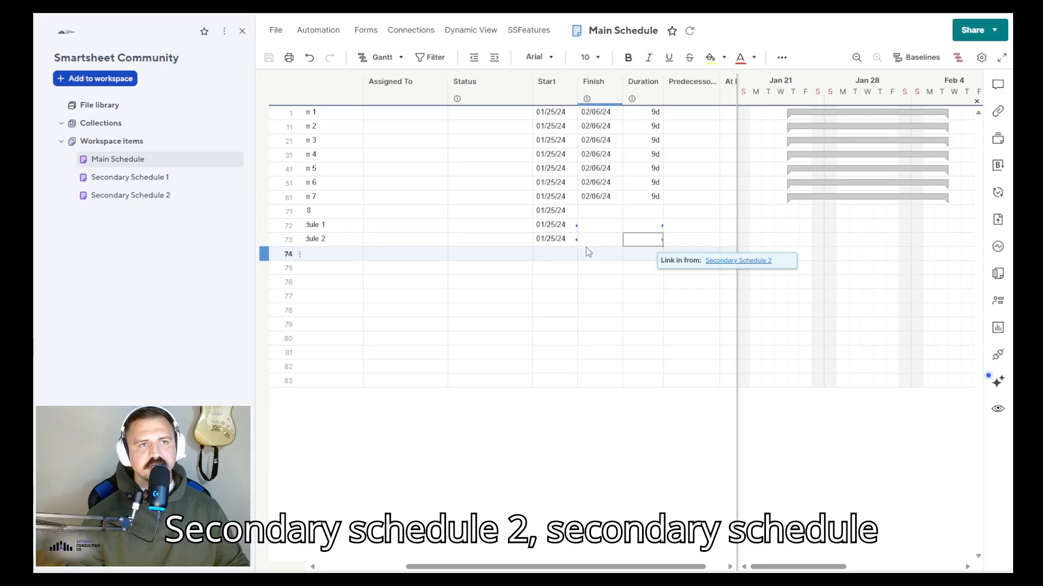
click(567, 239)
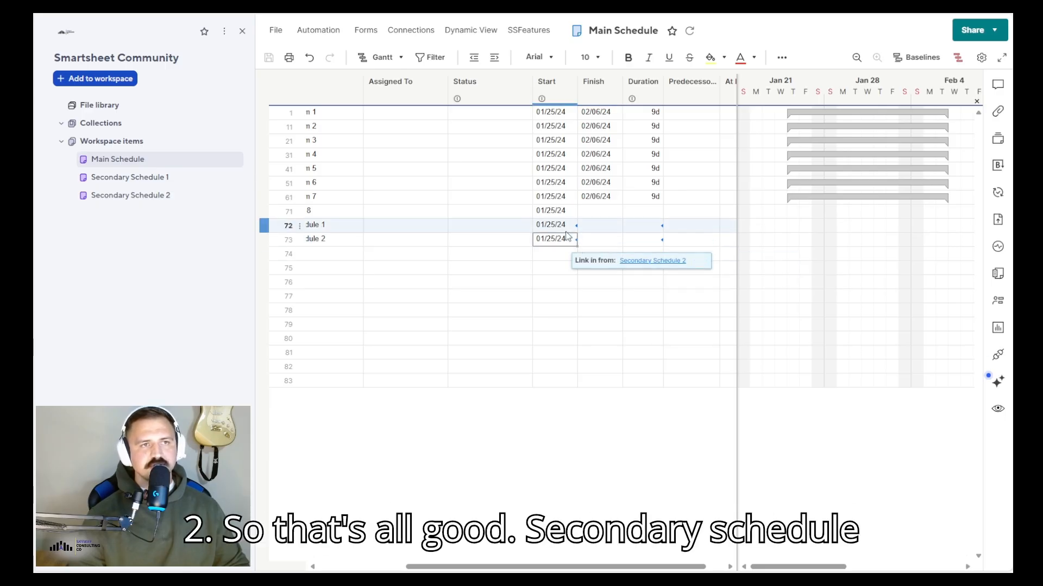
key(Up)
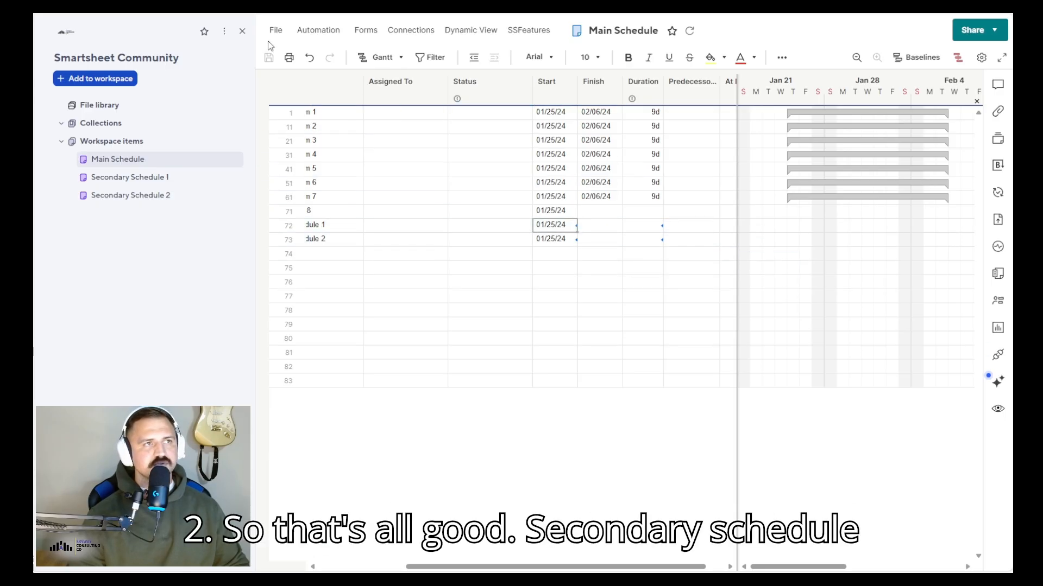
Step: Hide the workspace sidebar and refresh the main schedule until both secondary schedule rows load their linked durations
click(242, 31)
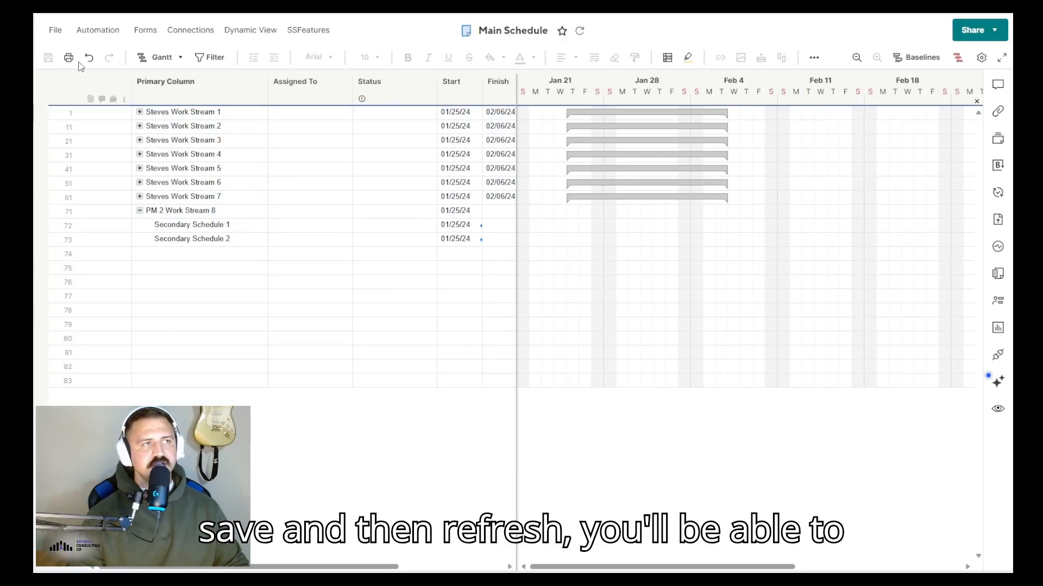
click(54, 33)
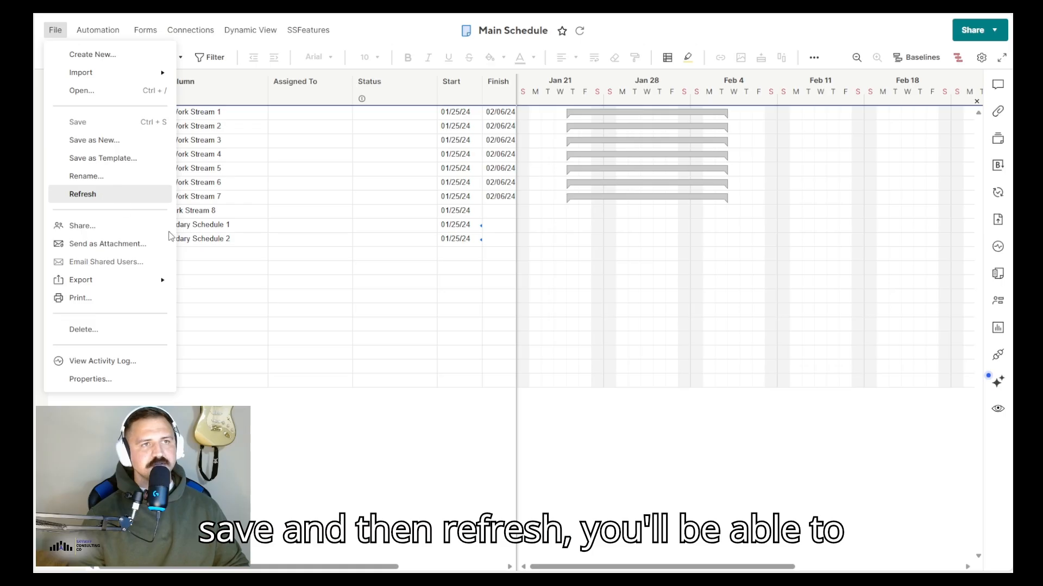
click(110, 195)
scroll(359, 286, right, 3)
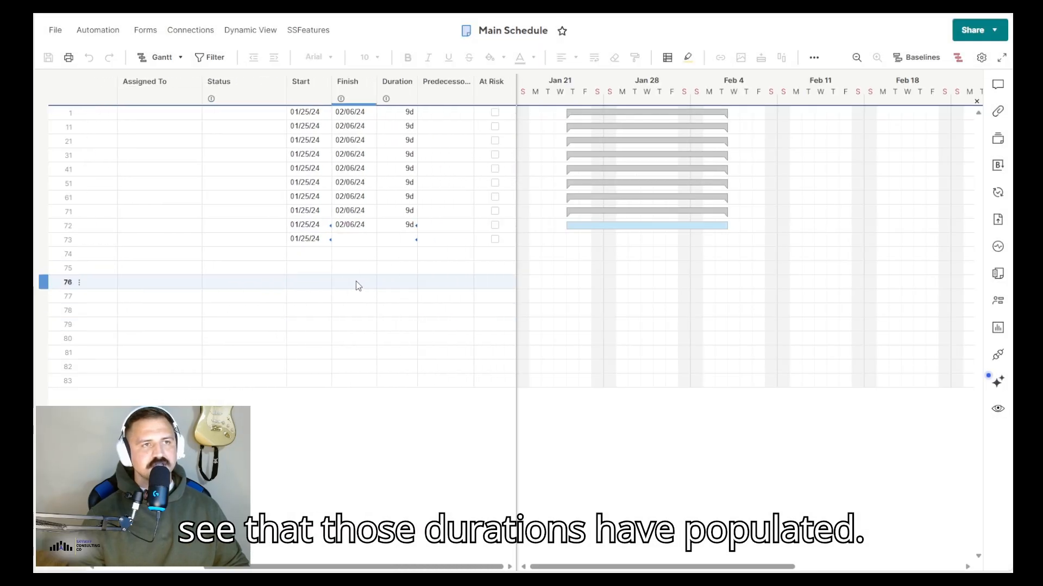
click(55, 33)
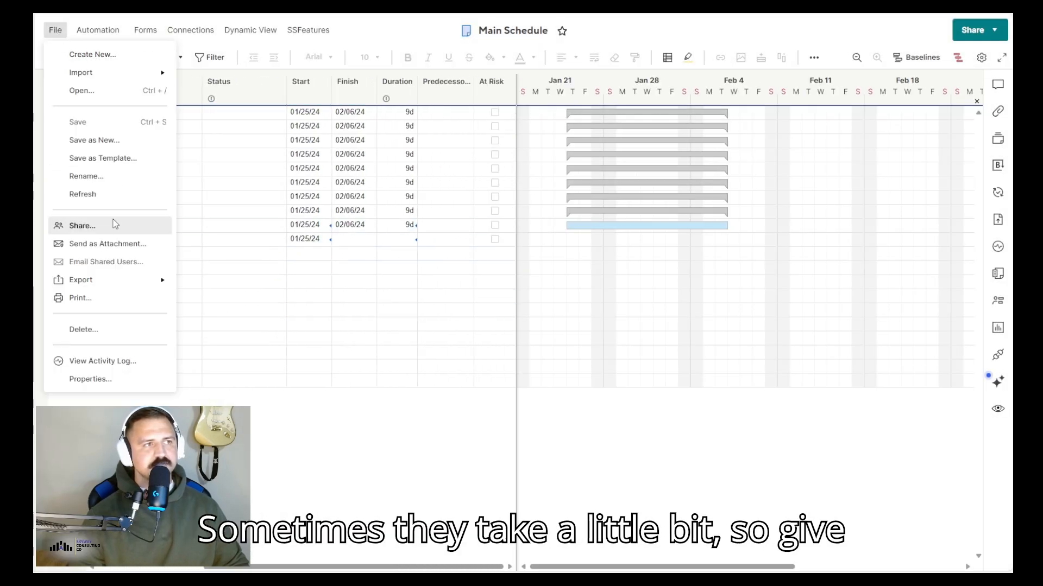
click(111, 194)
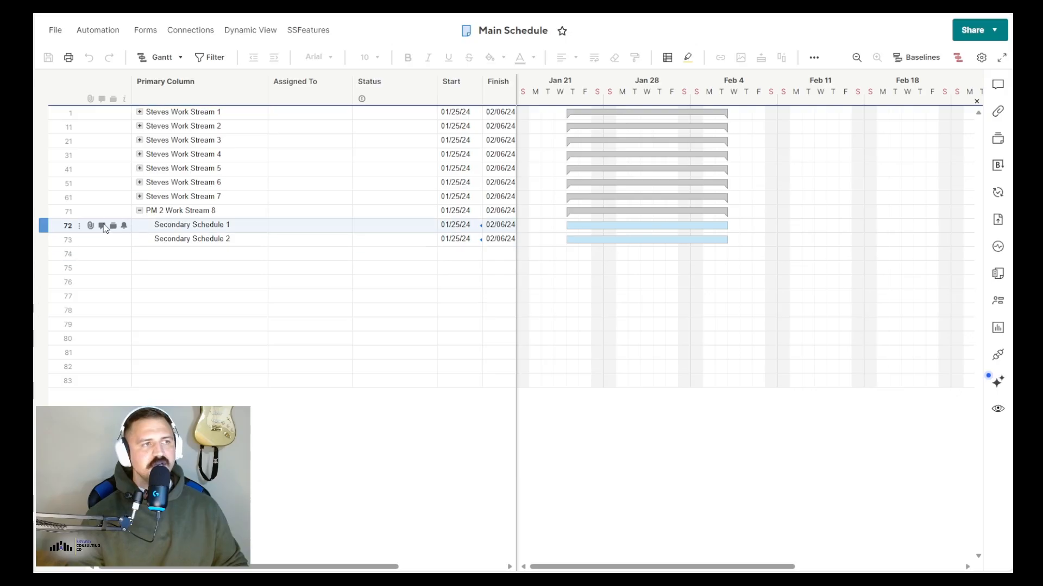
Step: Move PM 2 Work Stream 8, with its two secondary schedule rows, above the seventh work stream
click(43, 212)
drag(44, 211, 44, 198)
click(201, 296)
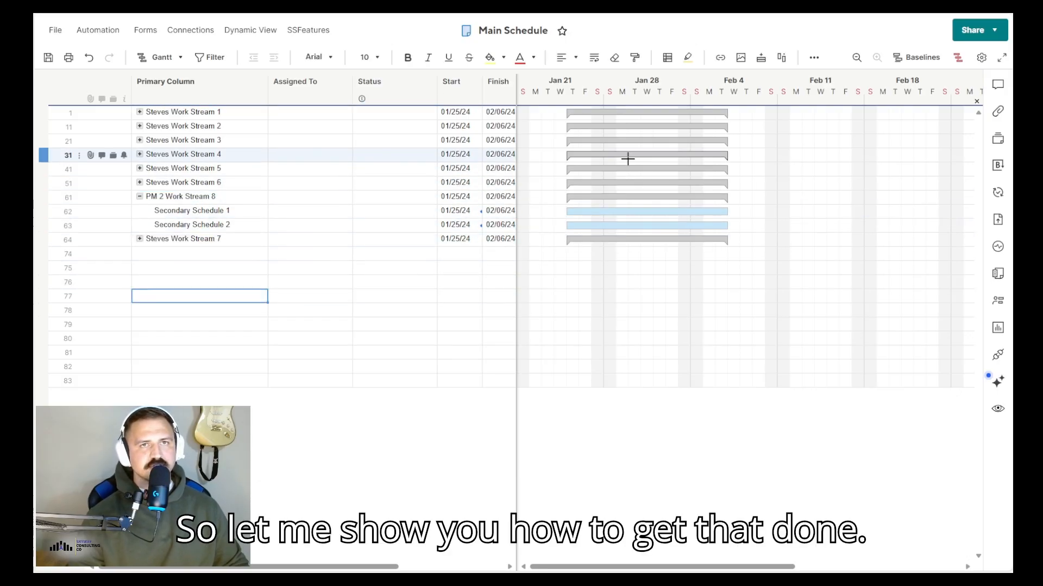
Step: Close the Gantt chart, expand the first work stream, set Task 2's predecessor to row 2 and fill the series down through Task 9
click(976, 101)
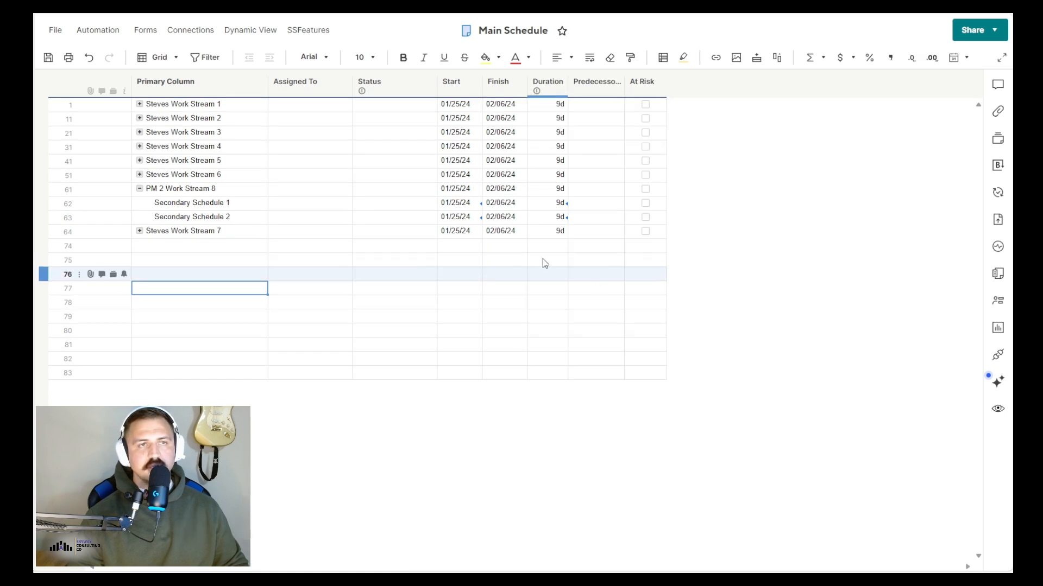
click(139, 104)
click(596, 119)
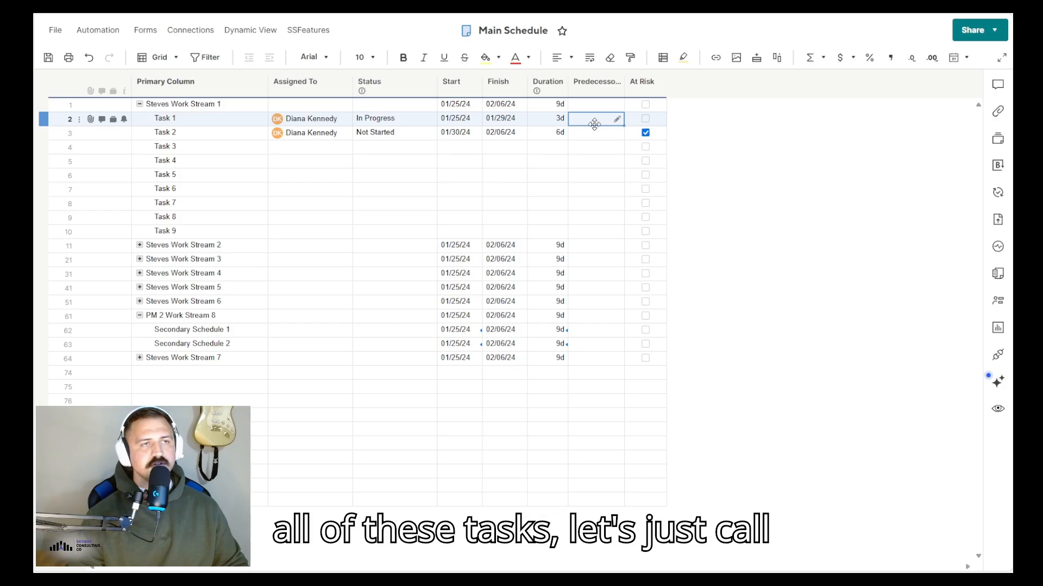
click(553, 135)
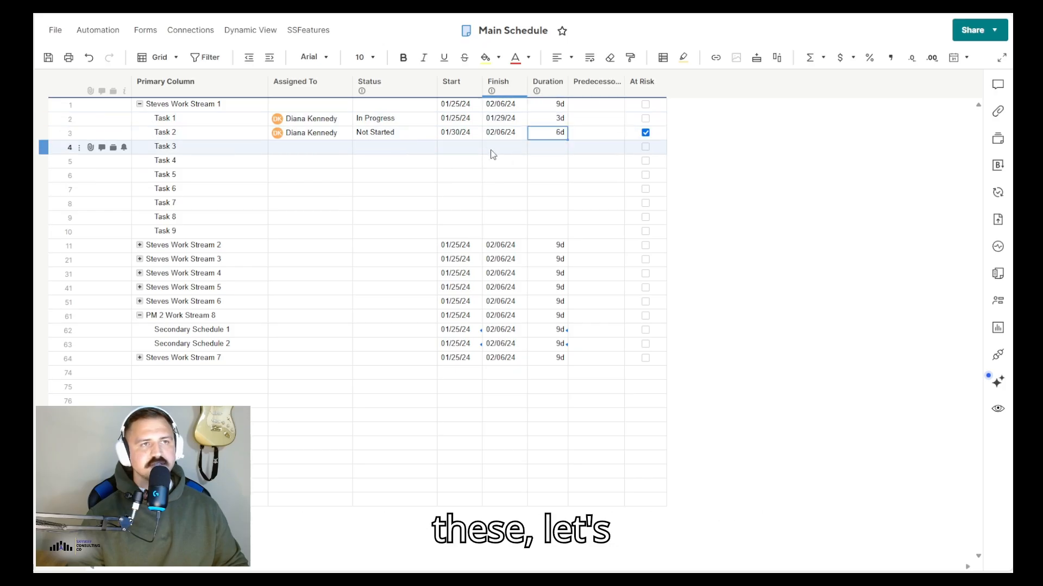
click(603, 133)
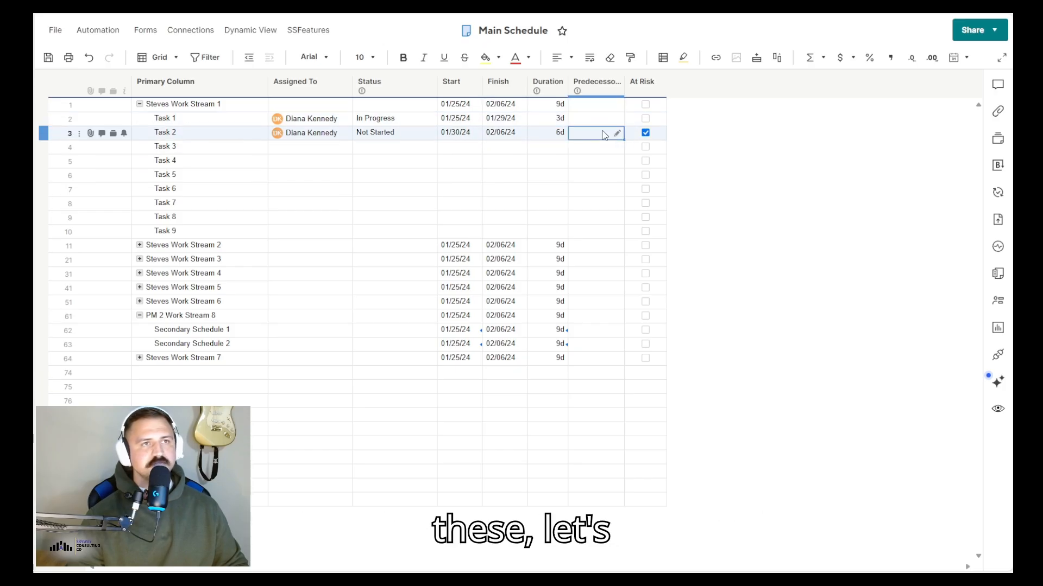
text(2)
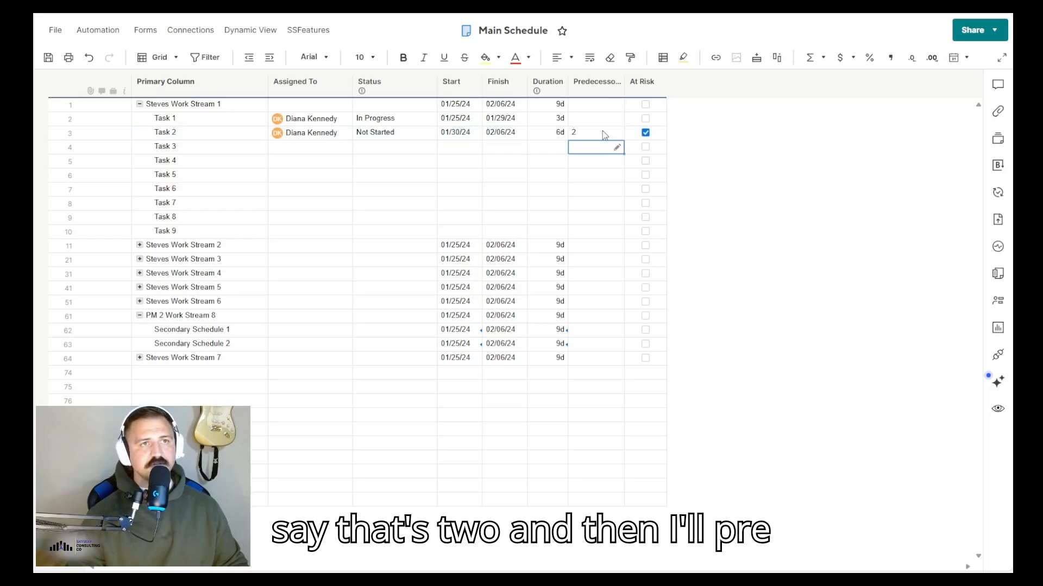
click(603, 133)
drag(623, 139, 607, 238)
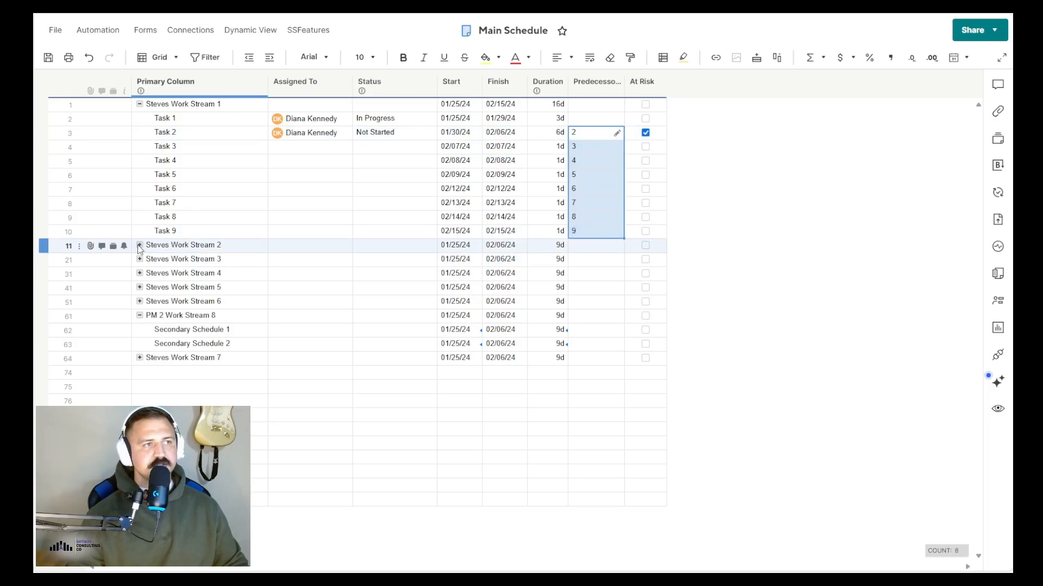
Step: Expand the second work stream and set the predecessors of Task 1 to row 10 and Task 2 to row 12
click(139, 246)
click(576, 261)
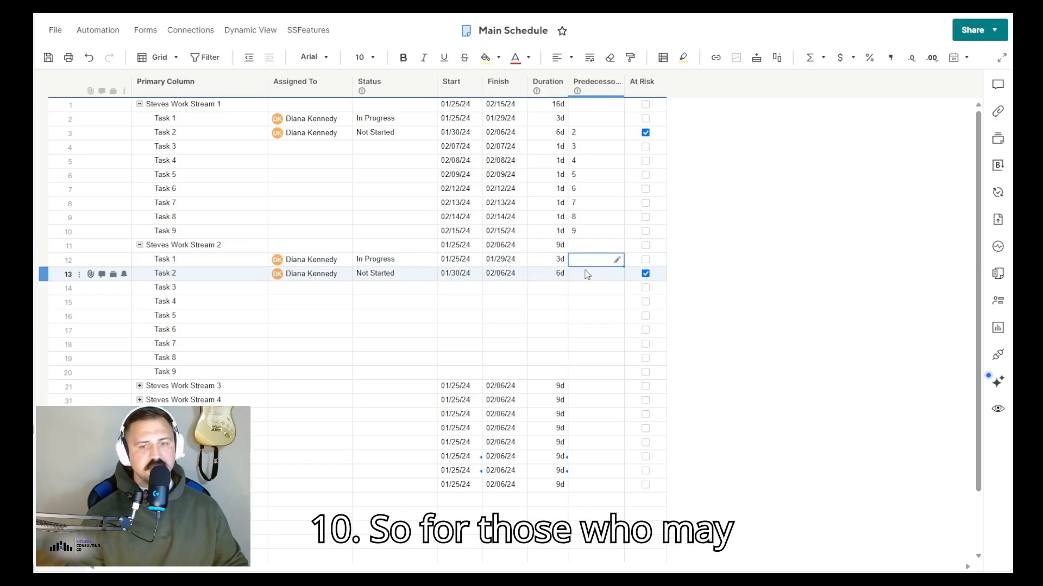
text(10)
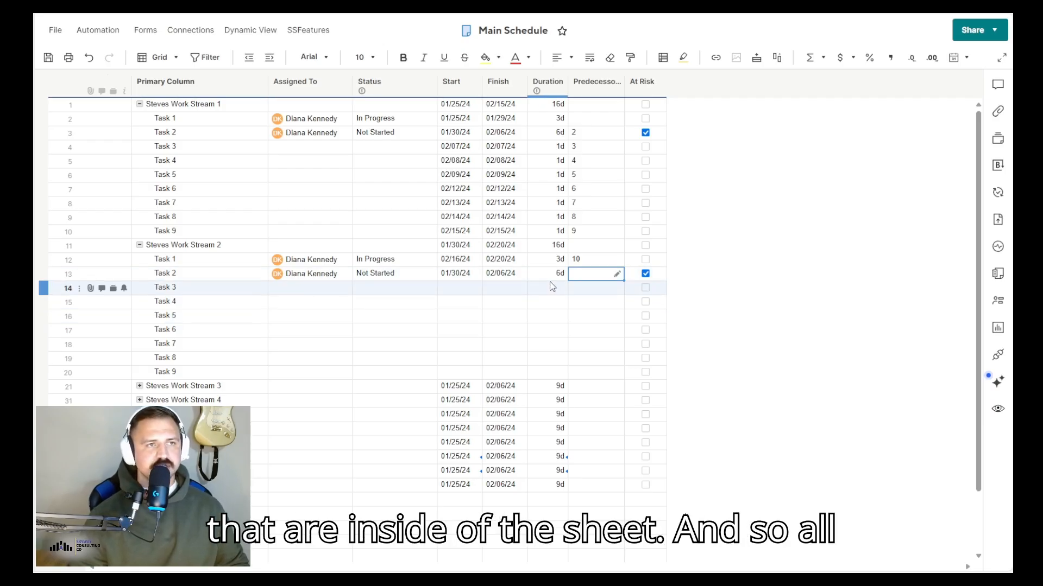
text(2)
key(Return)
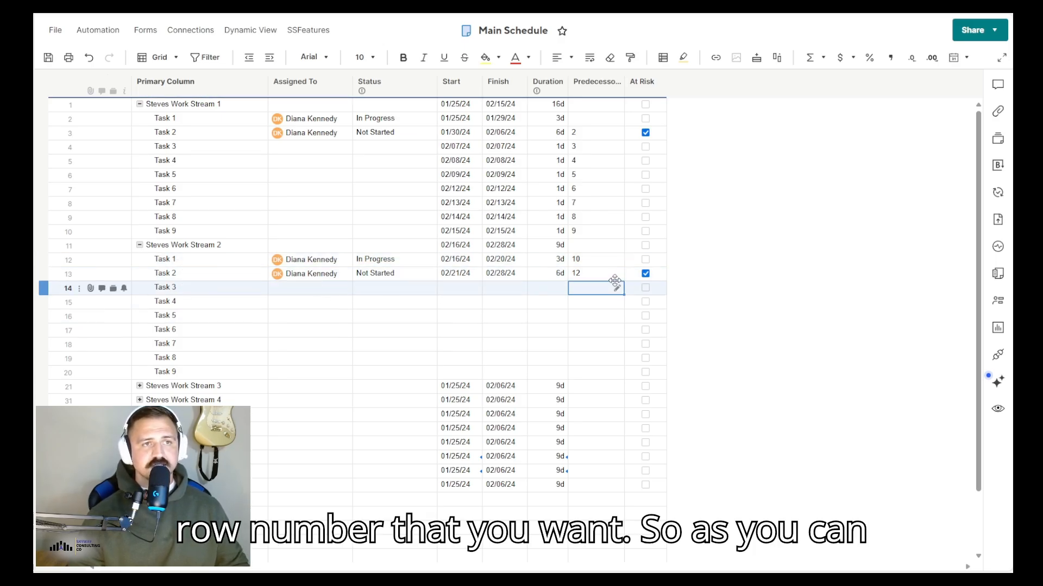
Step: Review the predecessor type and lag of Task 2 in row 13, and fill its predecessor series down to row 20
click(590, 275)
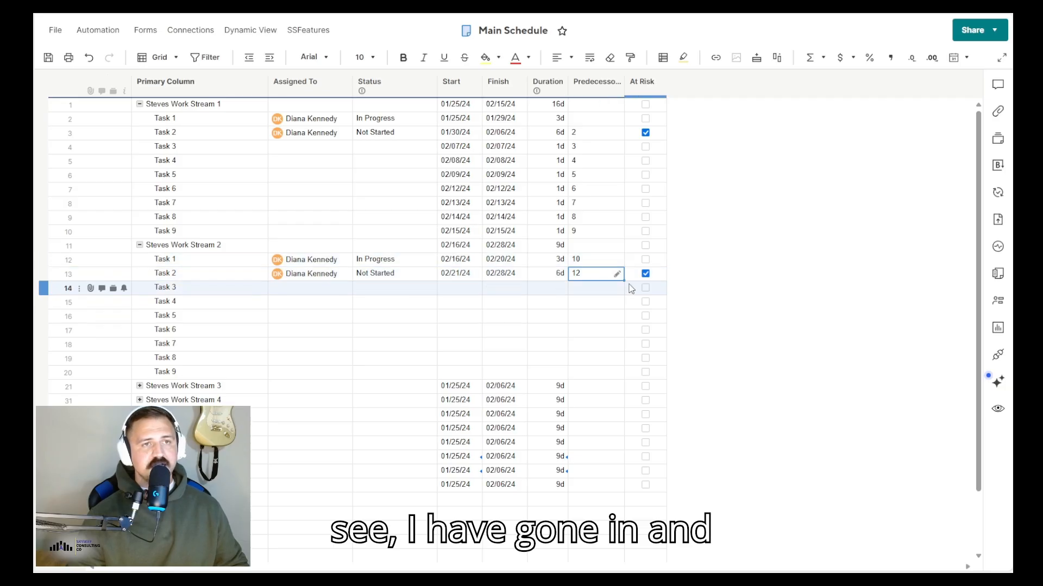
click(617, 275)
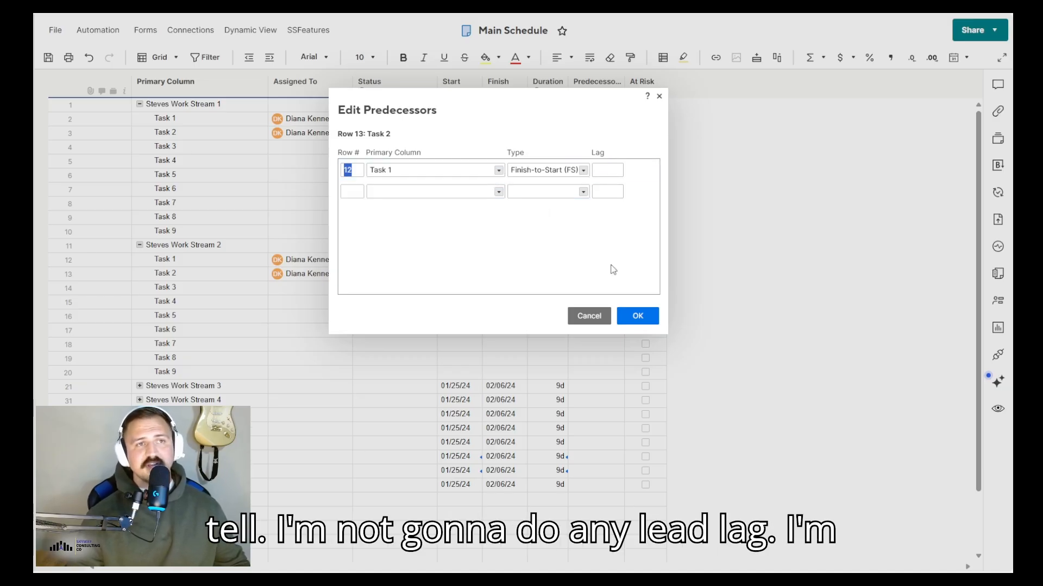
click(602, 314)
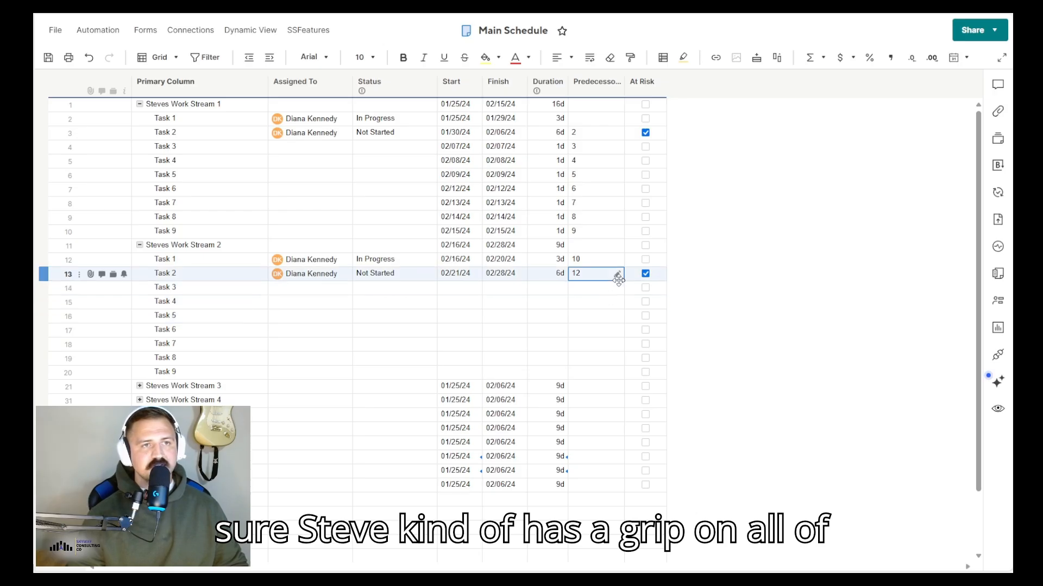
drag(623, 279, 600, 375)
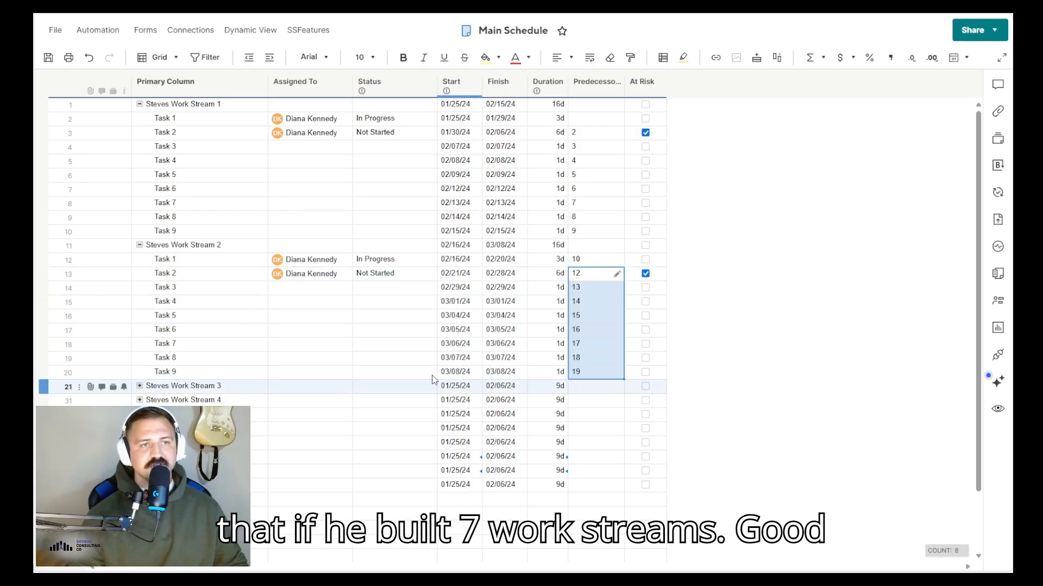
Step: In the third work stream, set Task 1's predecessor to 20 and Task 2's to 22, and fill the series down through Task 9
click(139, 386)
scroll(582, 362, down, 1)
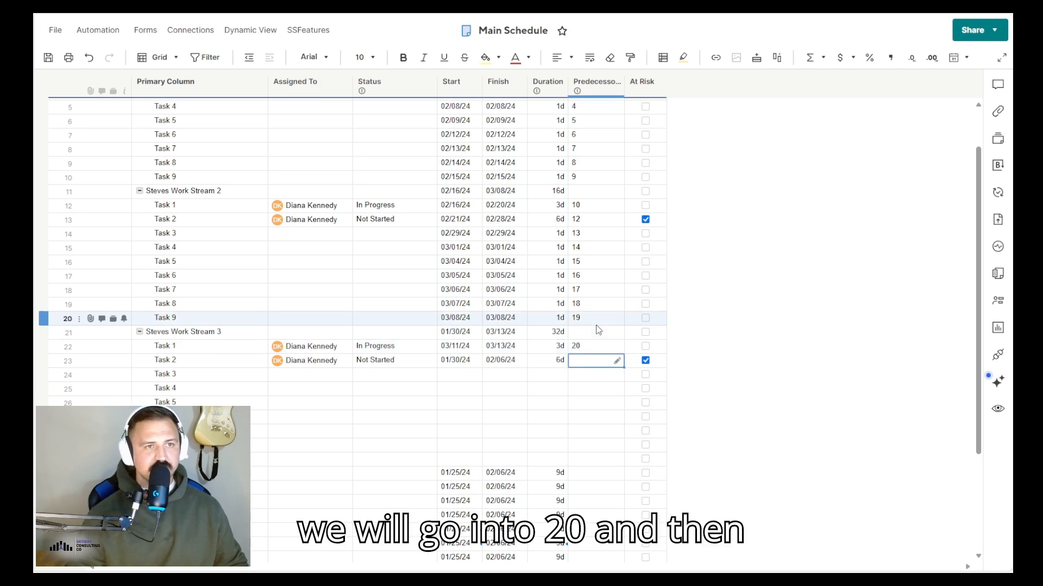
key(Return)
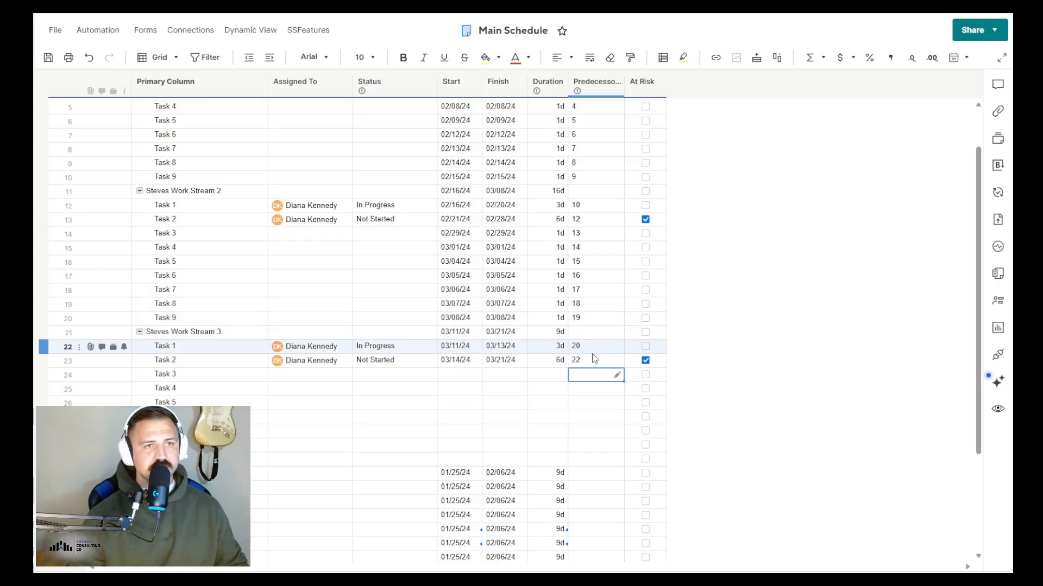
drag(622, 367, 624, 461)
Step: Expand the fourth work stream, set Task 1's predecessor to row 30 and try filling the series from it down through Task 9
scroll(373, 380, down, 2)
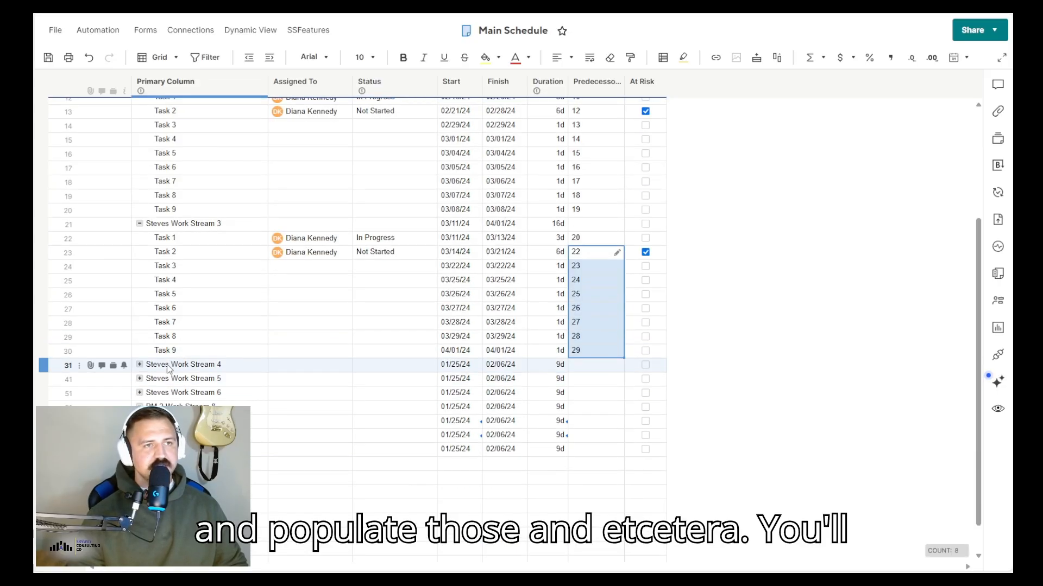
click(139, 365)
click(580, 394)
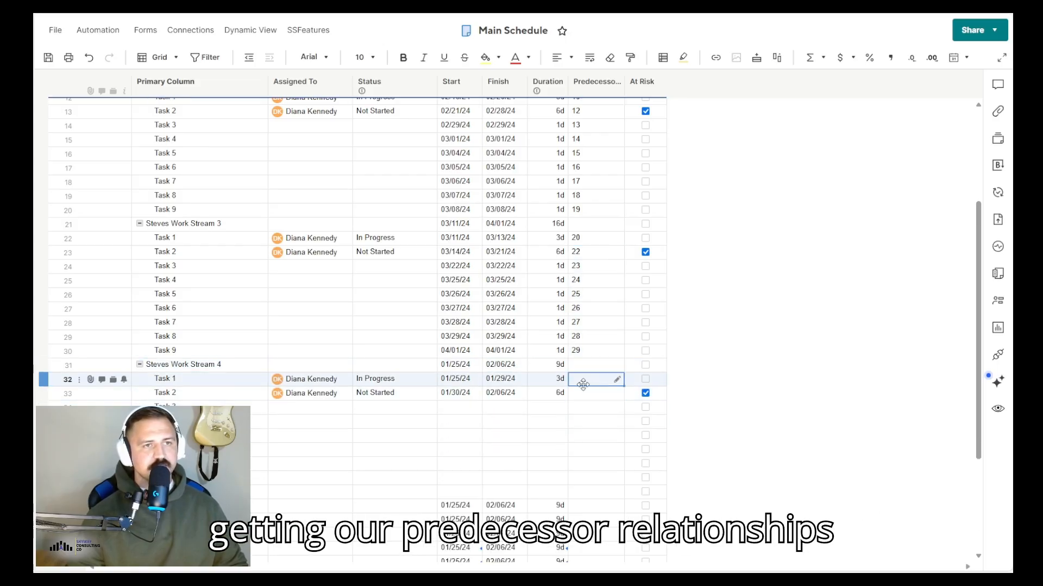
text(30)
key(Return)
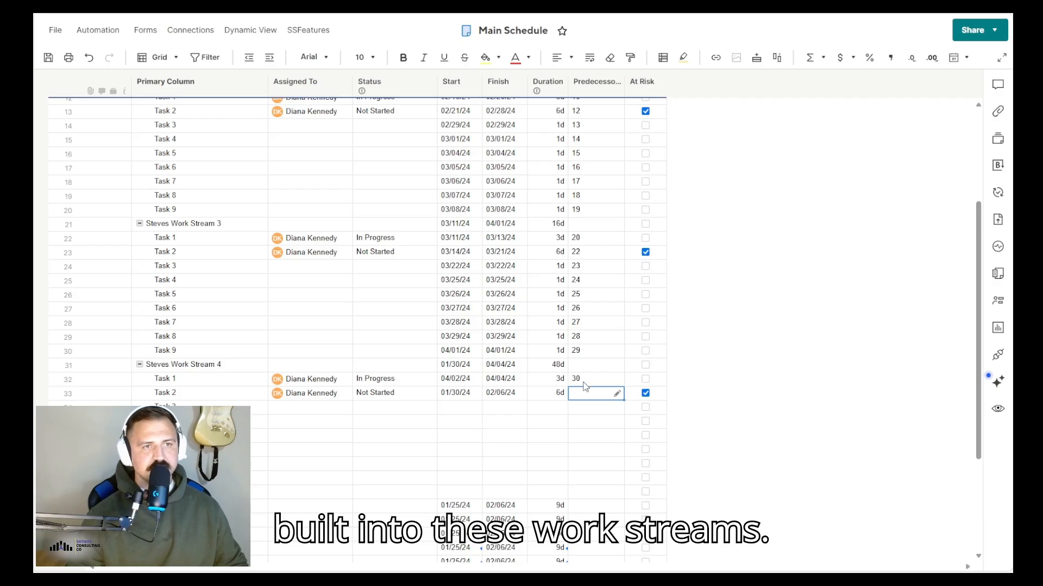
drag(623, 386, 568, 481)
scroll(568, 481, down, 2)
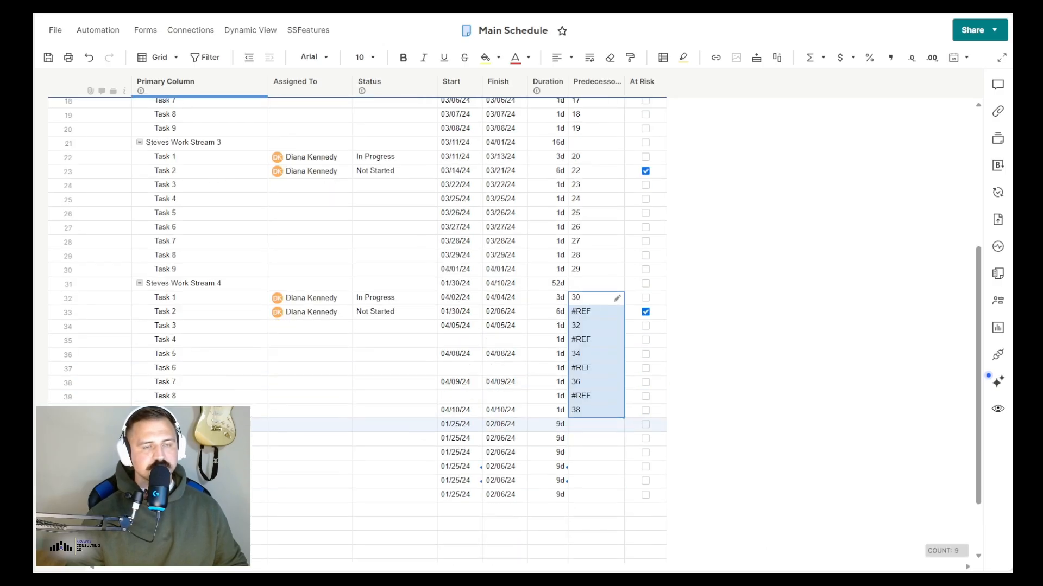
Step: Set the predecessor of Task 2 in row 33 to 32 and refill the series from there down to row 40
click(596, 314)
click(592, 295)
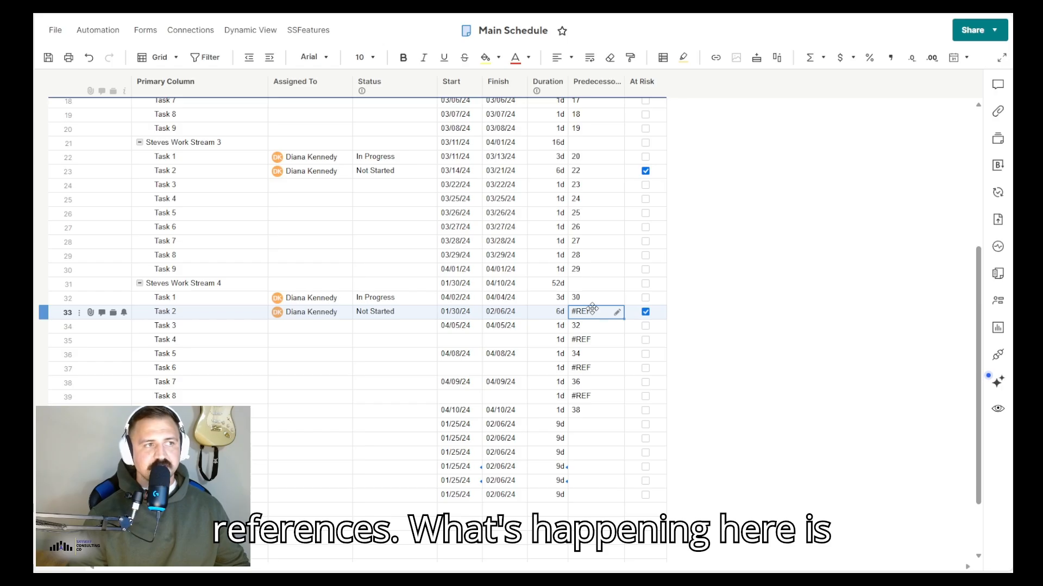
text(32)
key(Return)
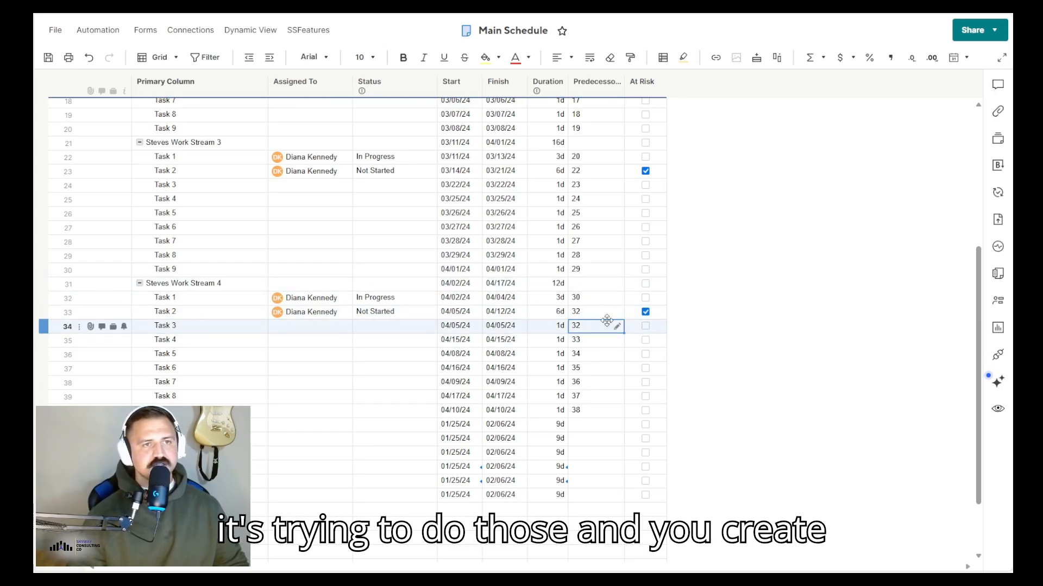
drag(620, 316, 610, 411)
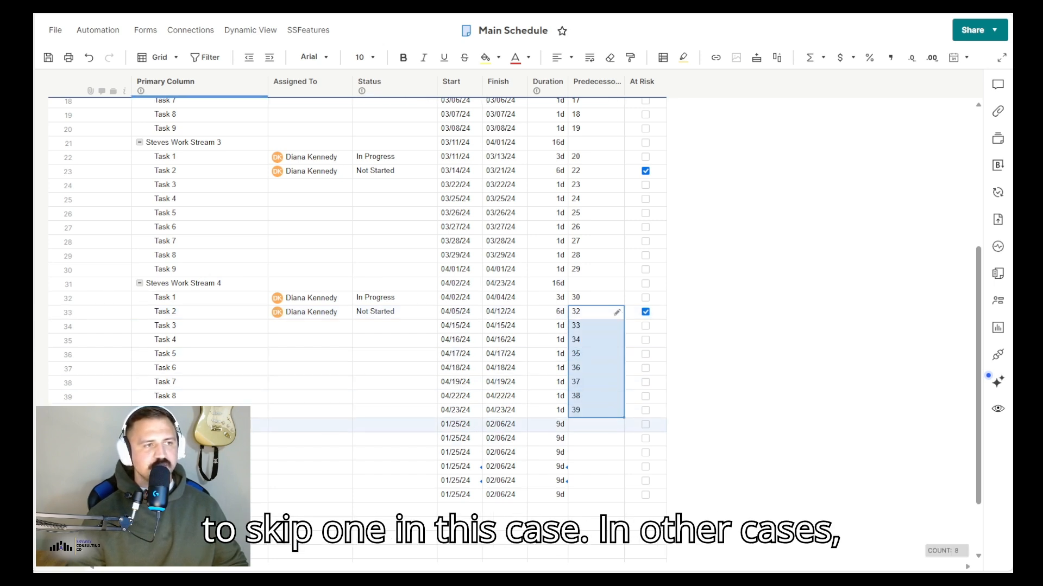
Step: In the fifth work stream, set Task 1's predecessor to 40 and Task 2's to 42, and fill the series down through Task 9
click(140, 425)
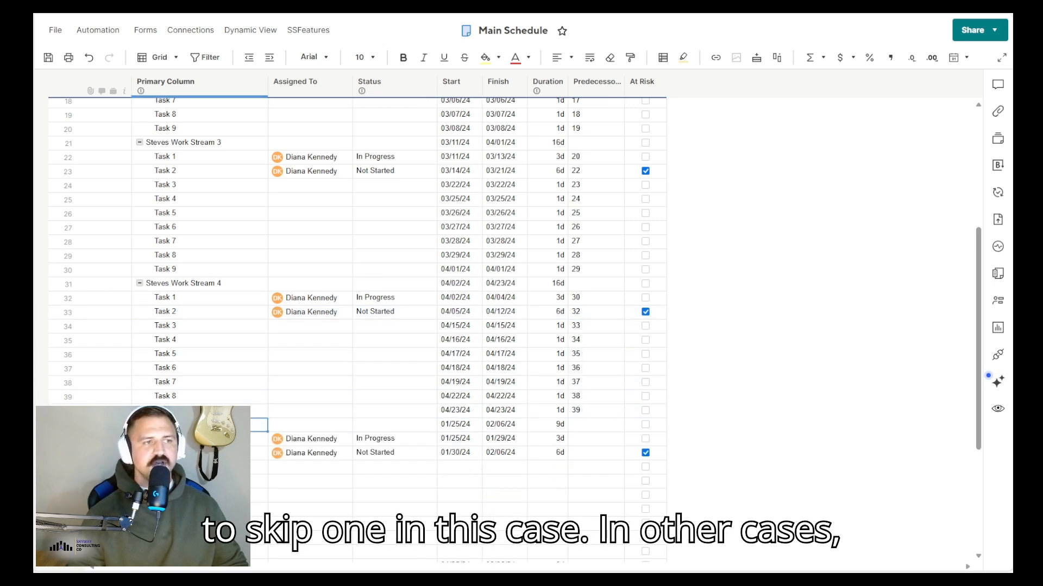
click(589, 443)
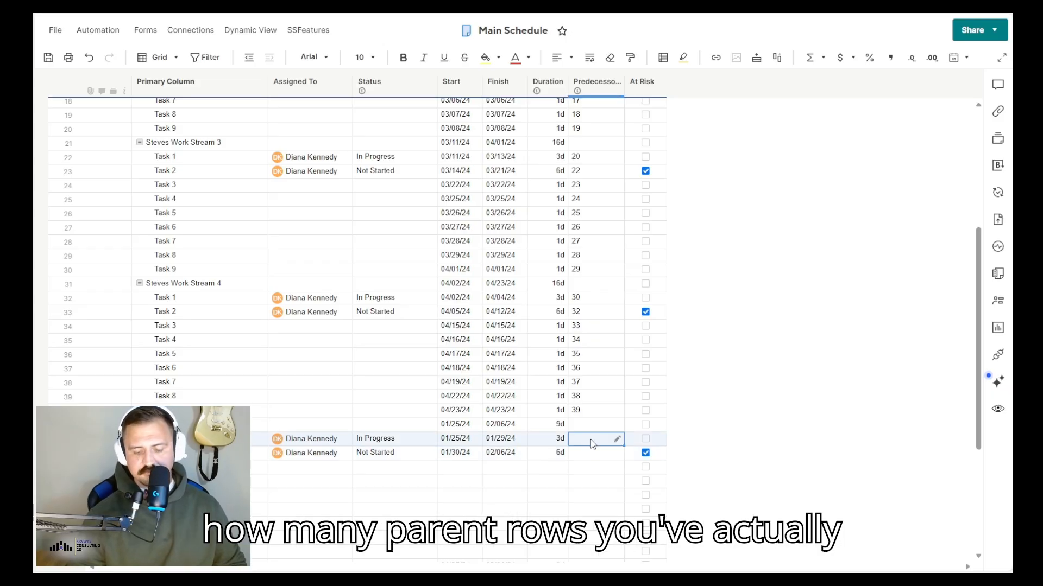
text(40)
key(Return)
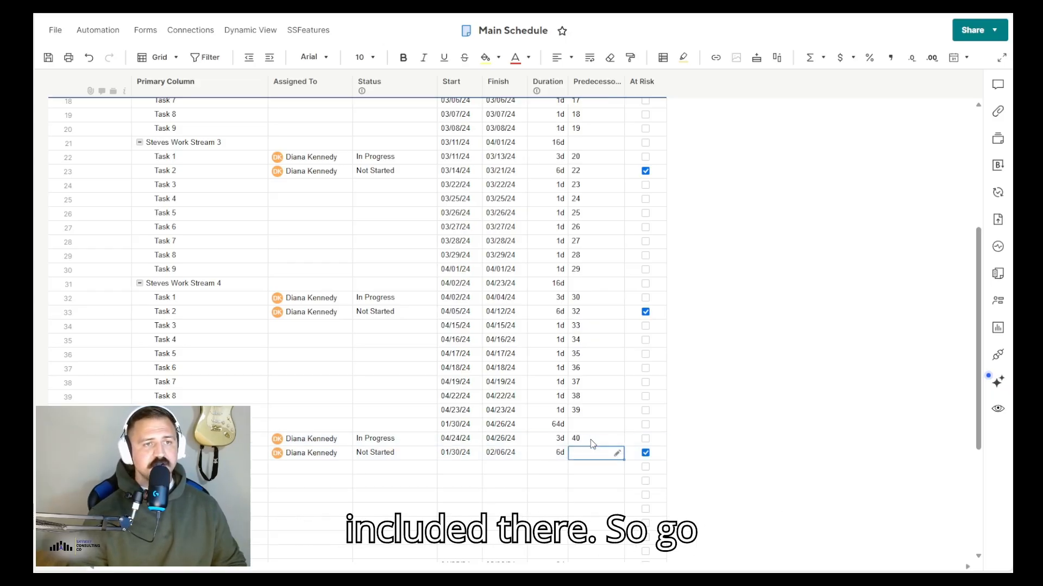
text(42)
key(Return)
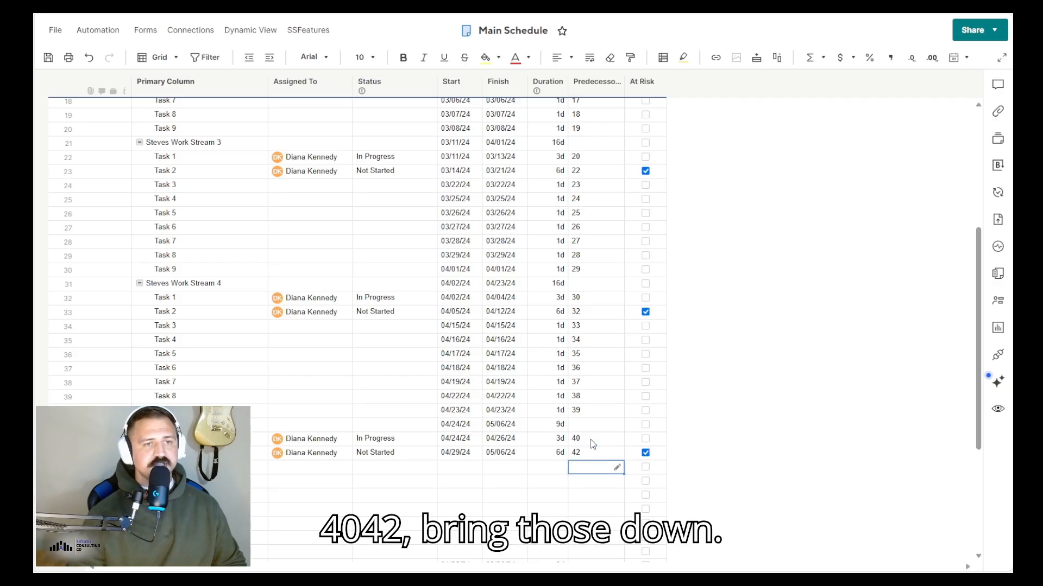
click(606, 452)
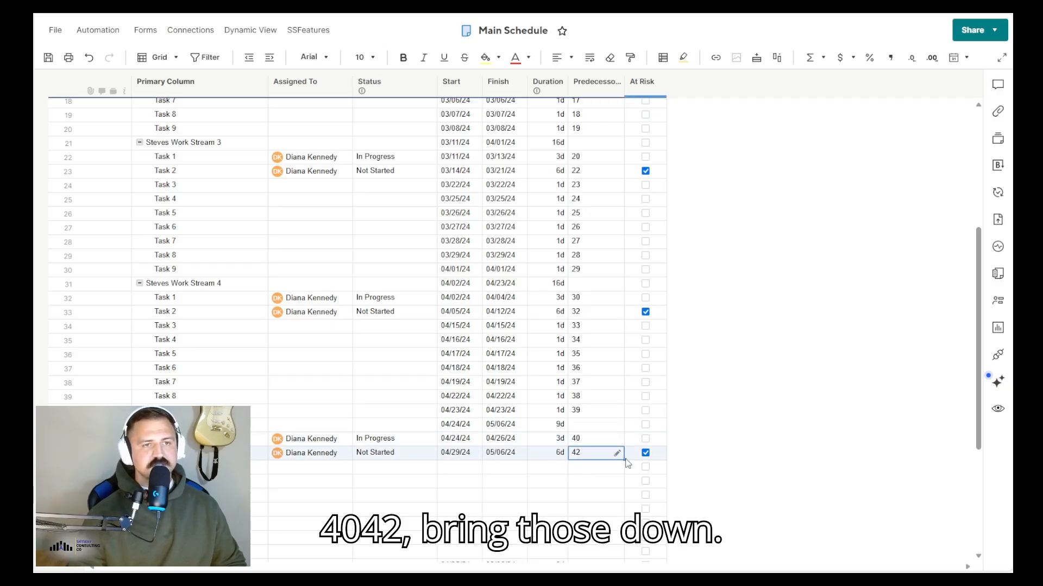
drag(624, 460, 623, 565)
drag(595, 448, 592, 428)
Step: Expand the task rows of the sixth and seventh work streams
click(139, 442)
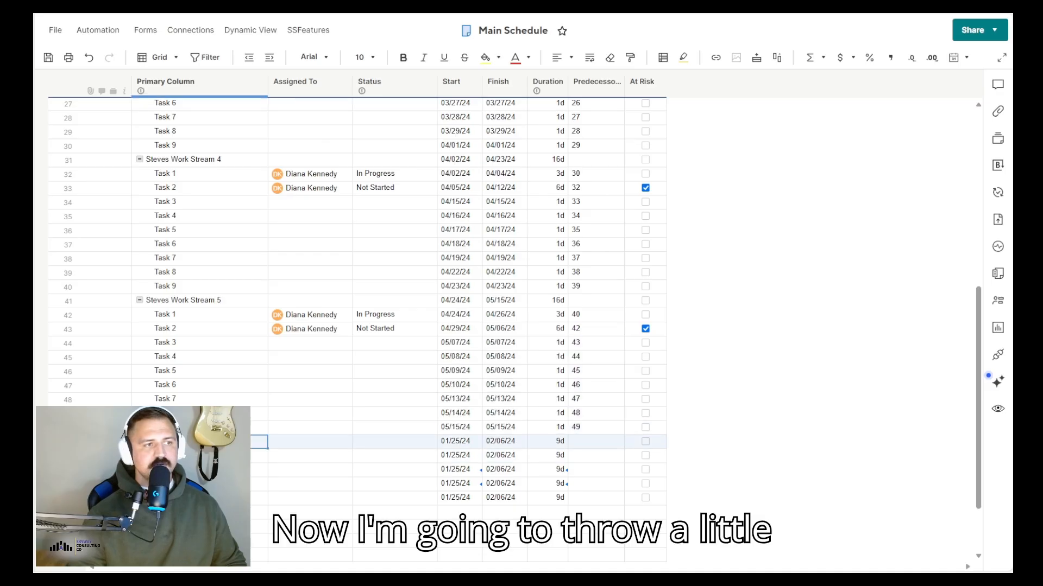
scroll(140, 441, down, 4)
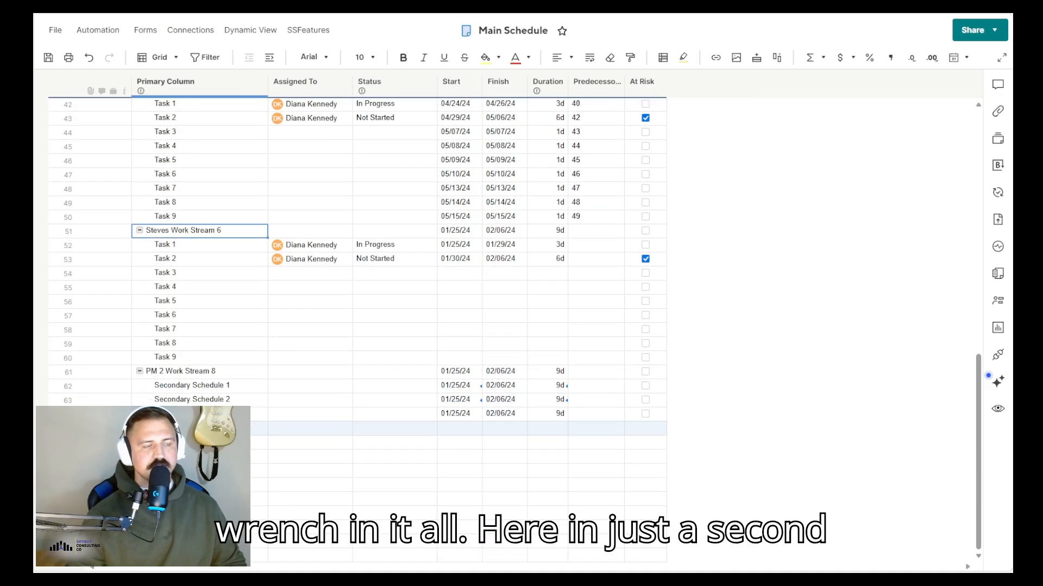
click(190, 413)
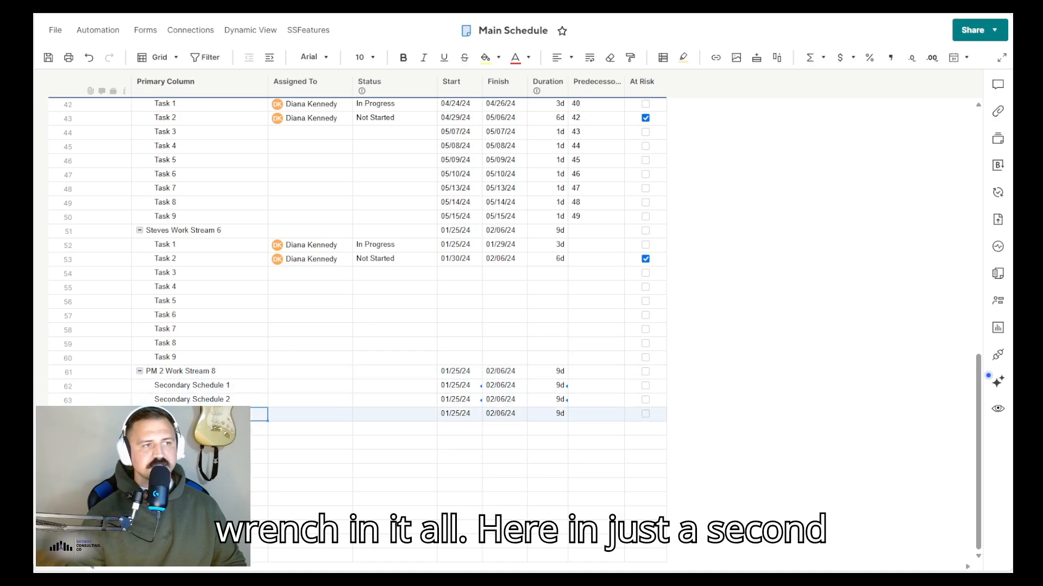
click(140, 414)
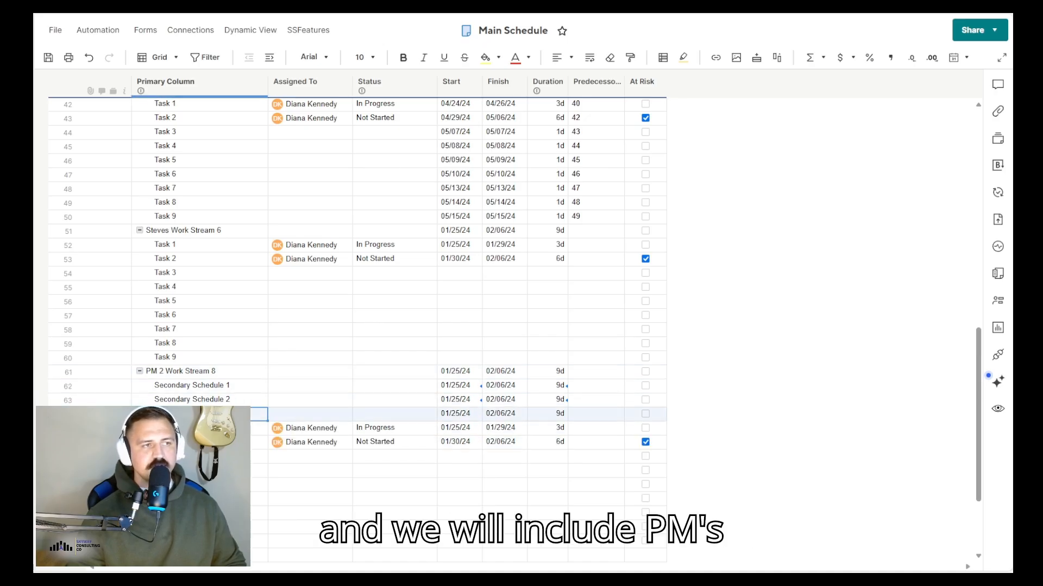
Step: In the sixth work stream, set Task 1's predecessor to 50 and Task 2's to 52, and fill the series down through Task 9
click(607, 246)
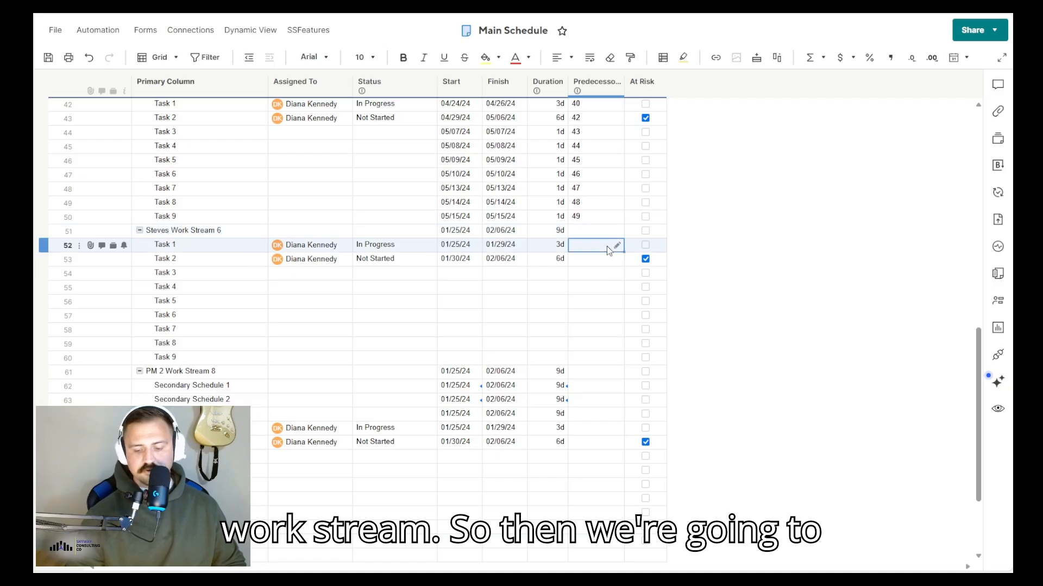
text(50)
key(Return)
text(52)
key(Return)
click(619, 264)
drag(620, 264, 615, 359)
Step: Set the predecessor of Secondary Schedule 1 to row 60 and that of Secondary Schedule 2 to row 62
click(618, 386)
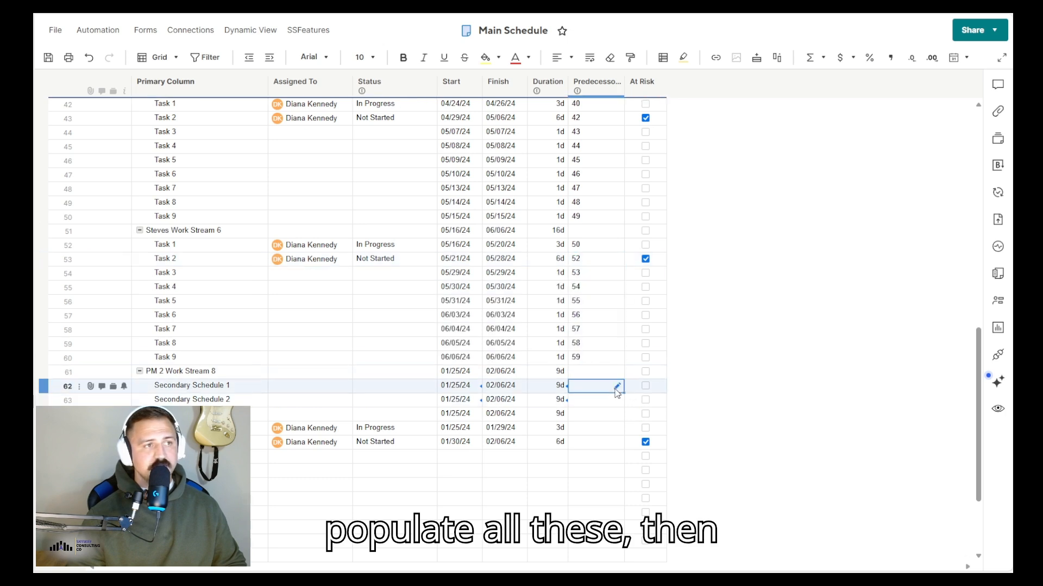
text(60)
key(Return)
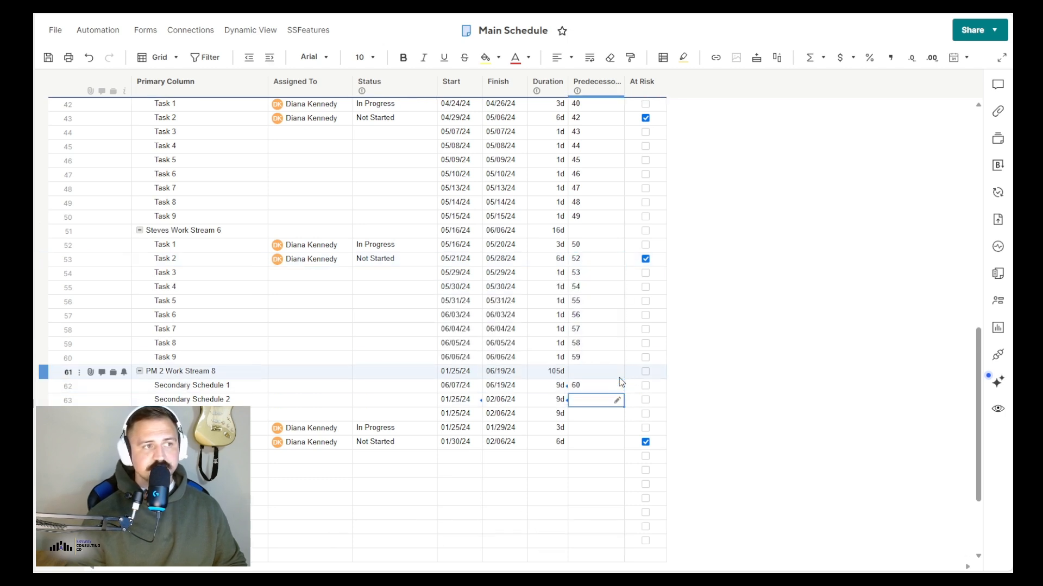
text(62)
key(Return)
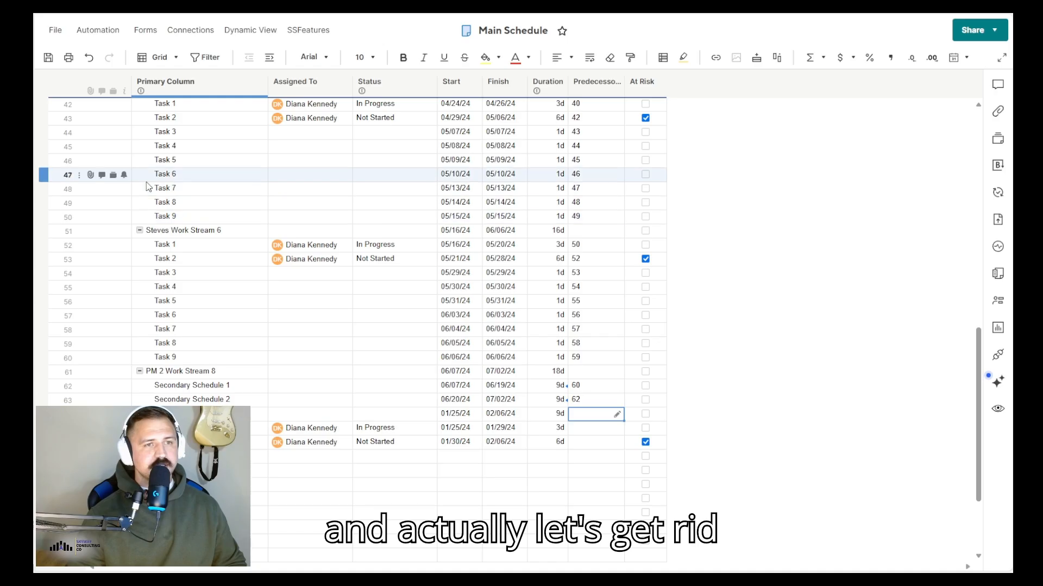
Step: Undo the predecessor entries of Secondary Schedule 1 and Secondary Schedule 2
click(90, 58)
click(90, 57)
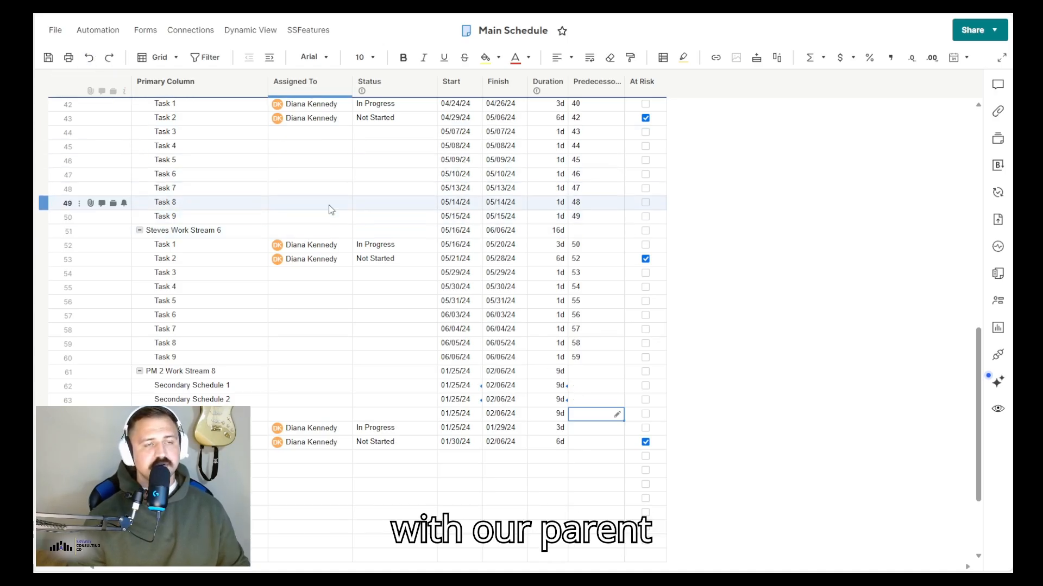
Step: Try setting the predecessor of Secondary Schedule 1 to row 60, and undo the entry
click(599, 389)
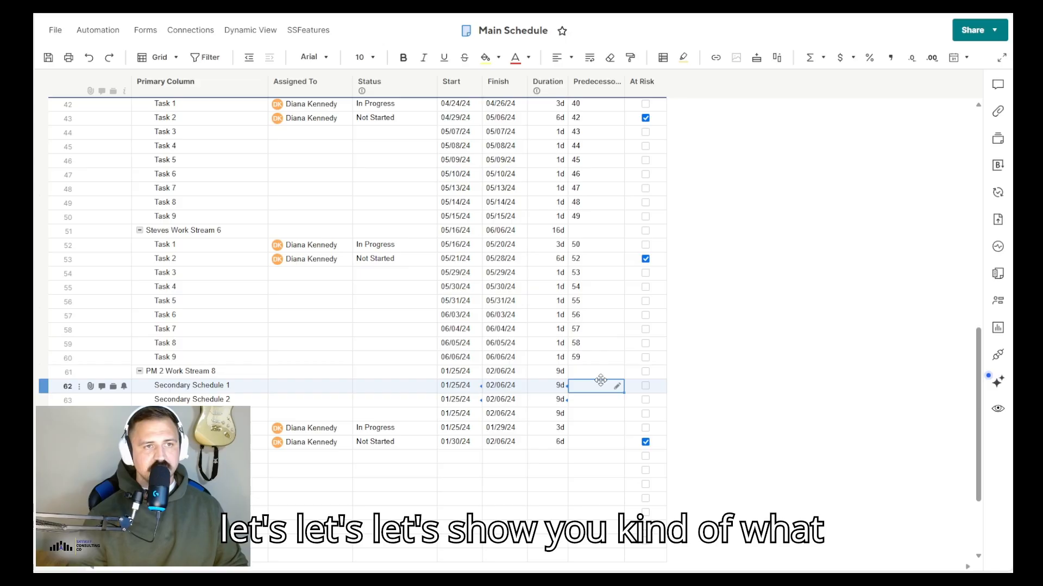
text(60)
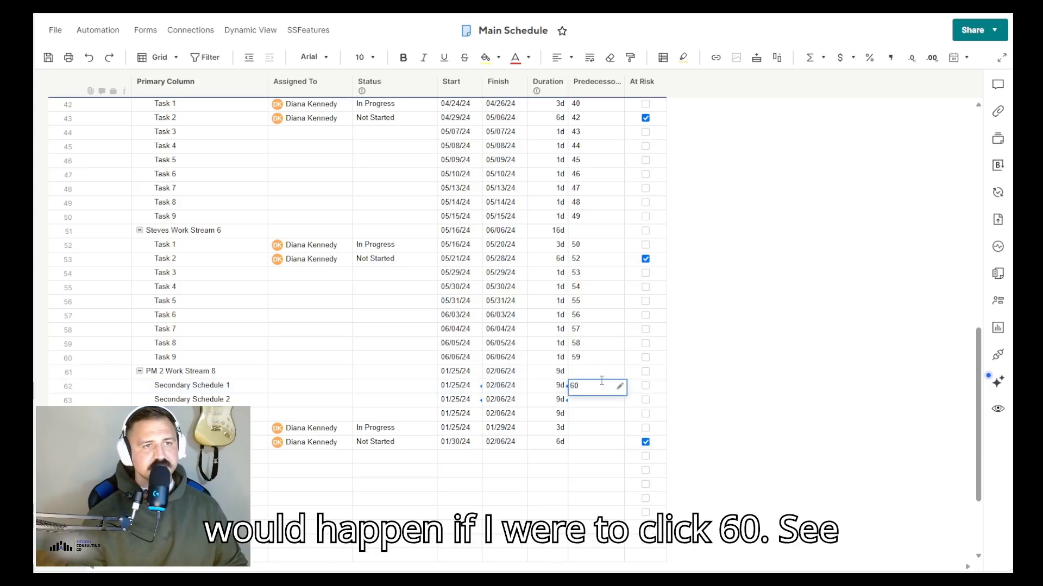
key(Return)
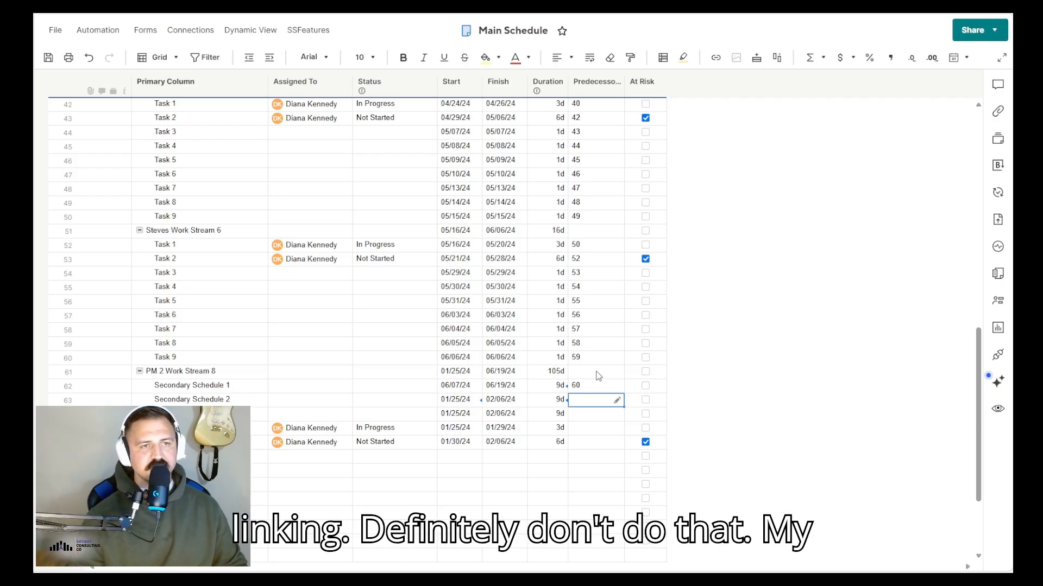
click(89, 57)
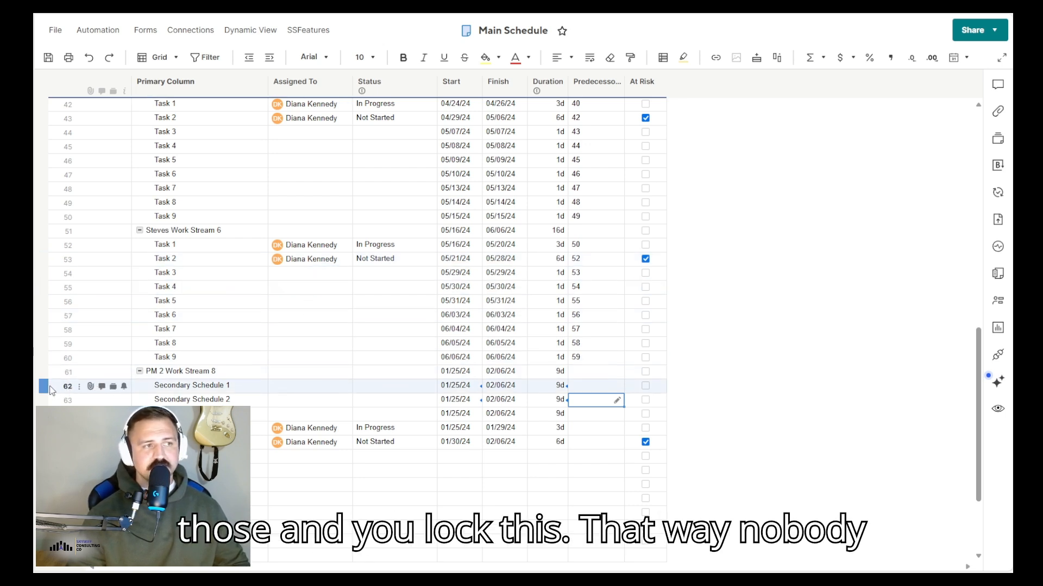
Step: Lock the Secondary Schedule 1 and Secondary Schedule 2 rows and save the sheet
click(80, 387)
right_click(80, 386)
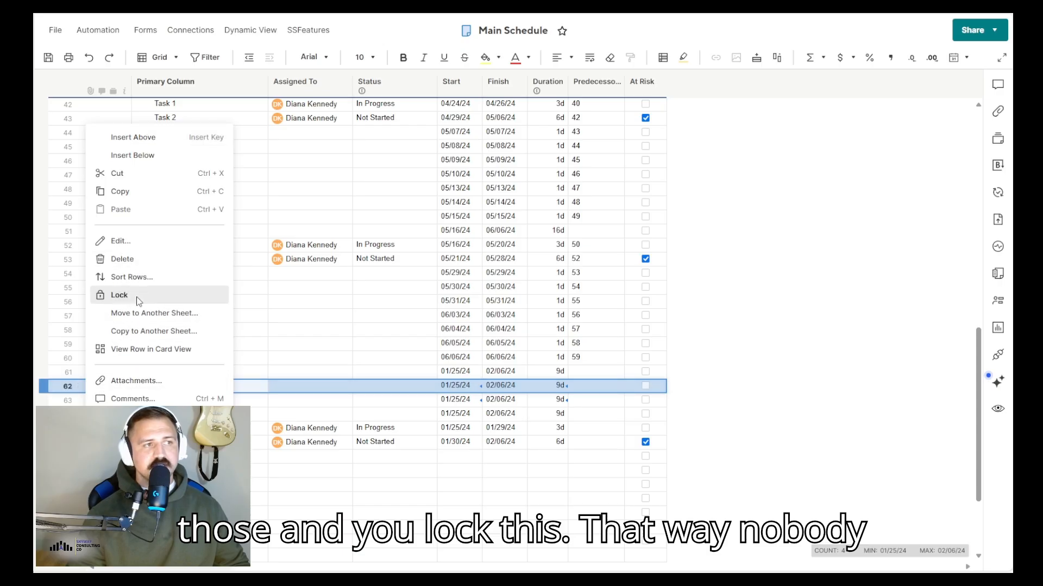
click(136, 297)
click(64, 402)
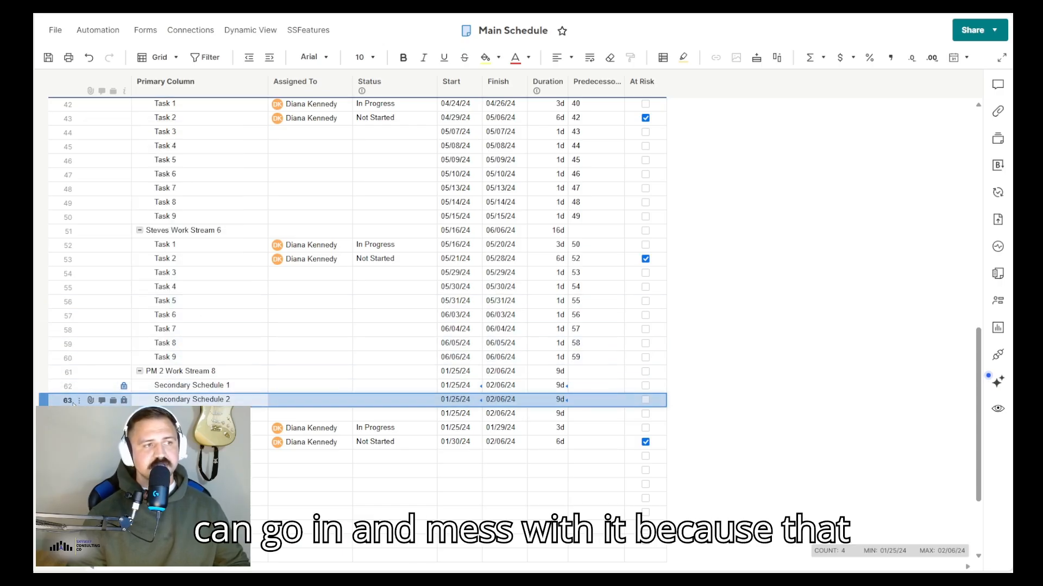
right_click(66, 401)
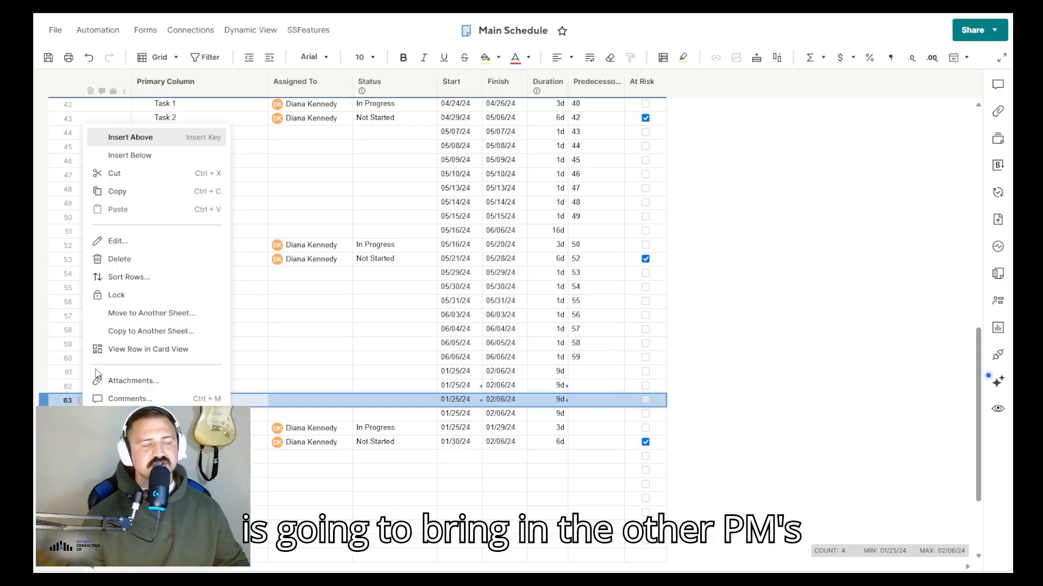
click(130, 296)
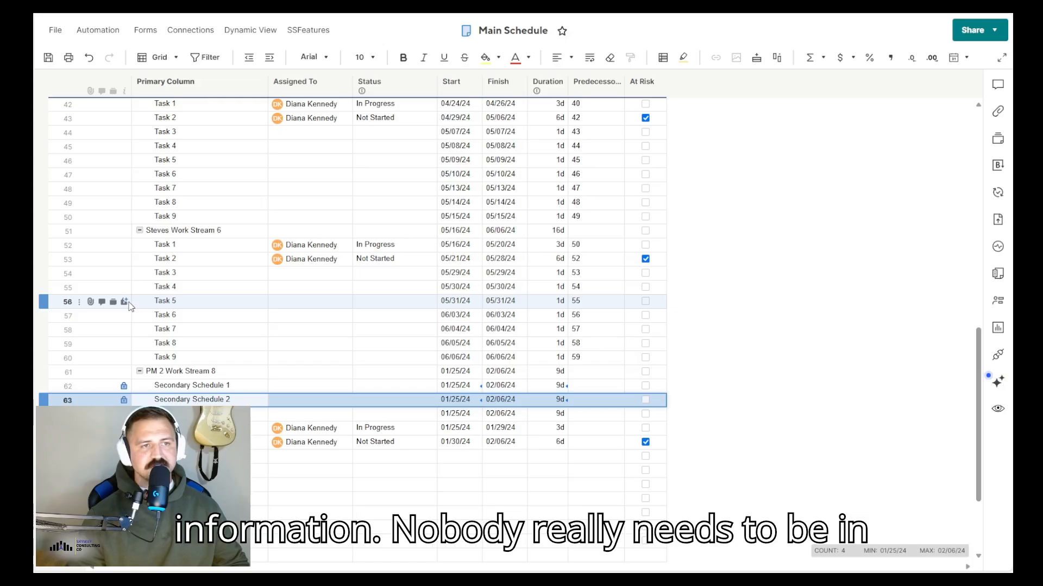
click(279, 397)
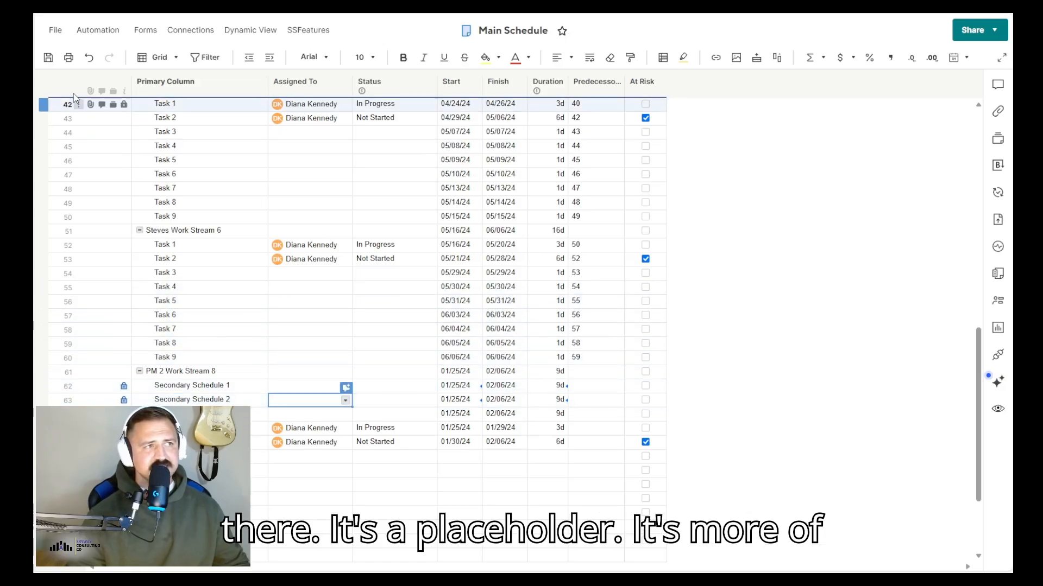
click(48, 57)
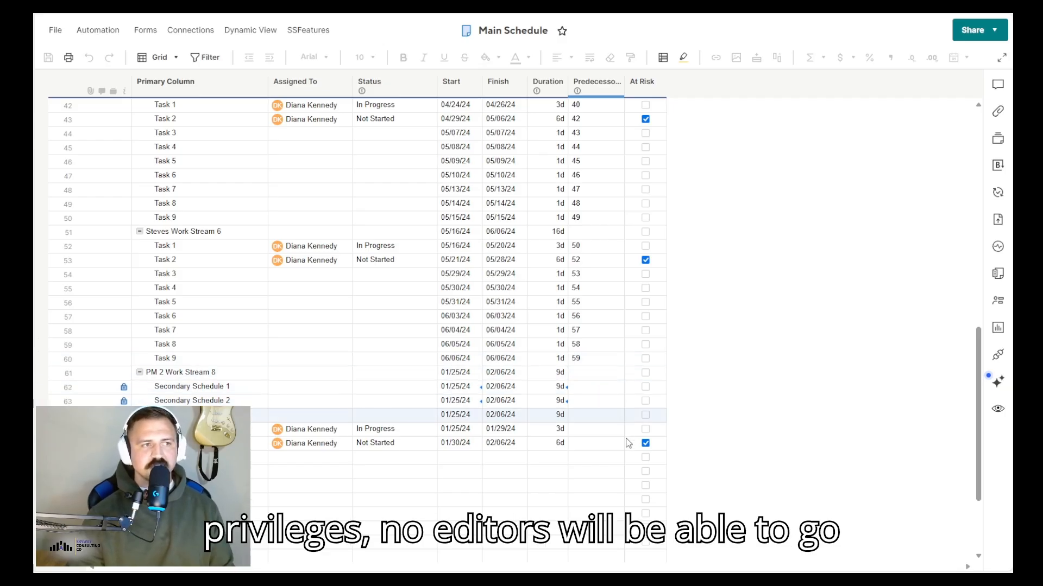
Step: In Work Stream 7, set Task 1's predecessor to 63 and Task 2's to 65, fill the series down through Task 9, and save
click(607, 432)
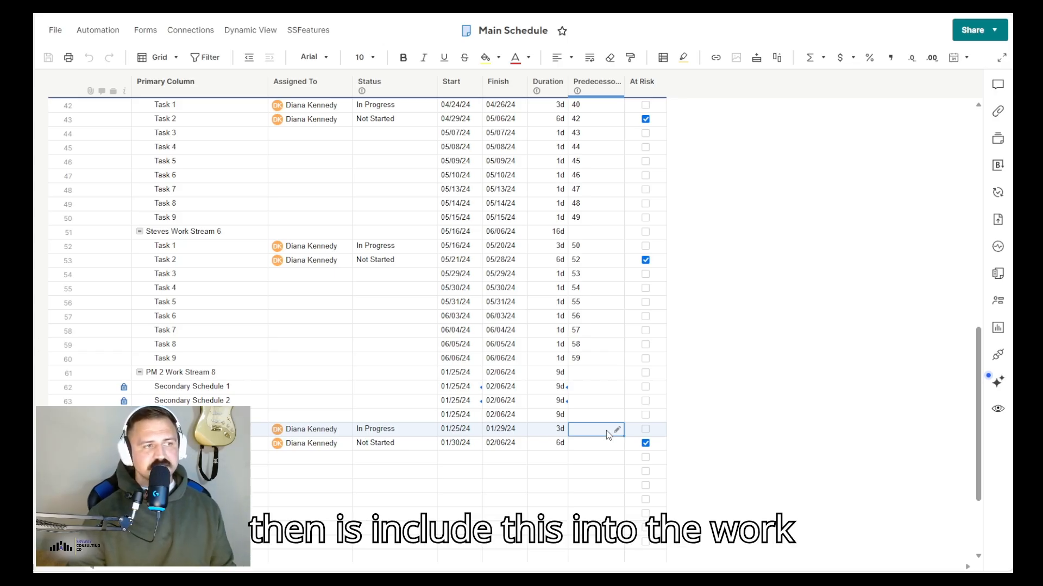
text(63)
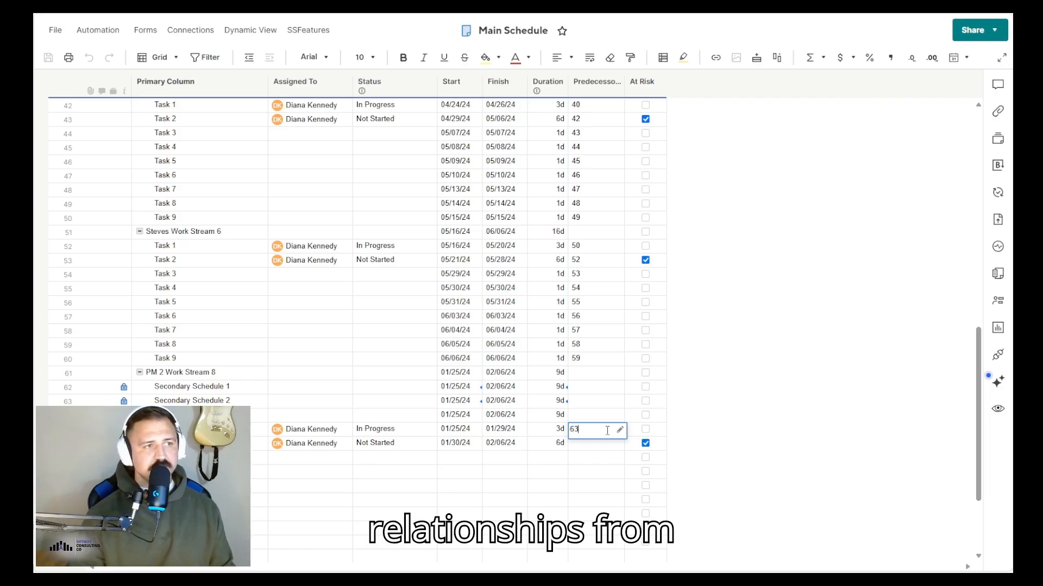
key(Return)
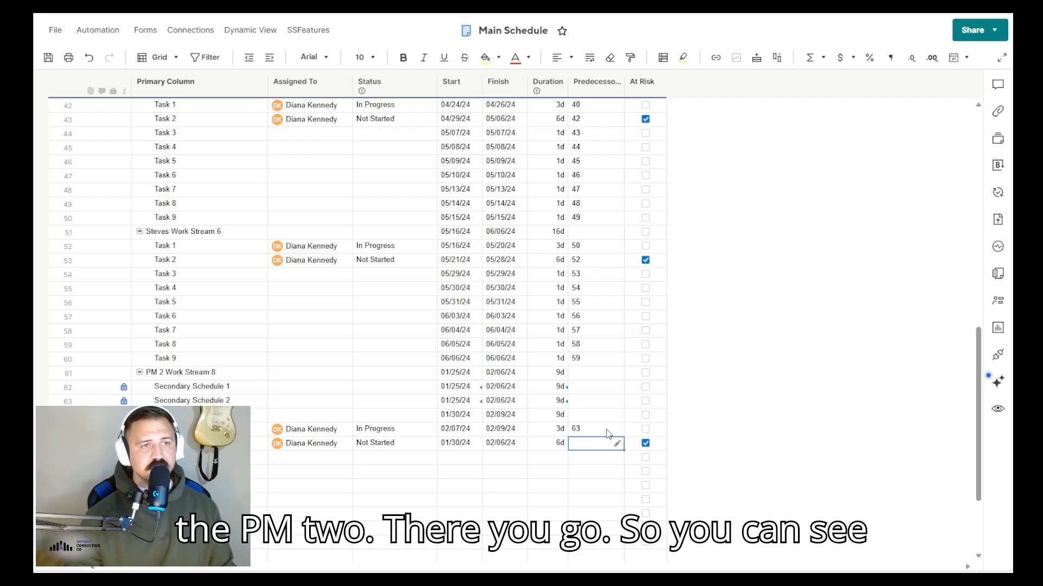
click(594, 433)
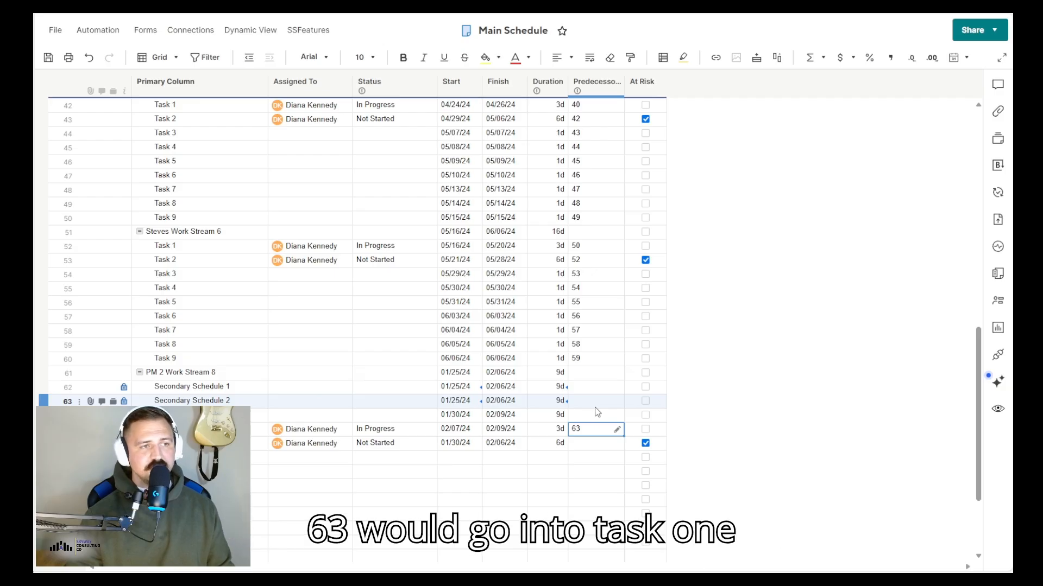
click(607, 443)
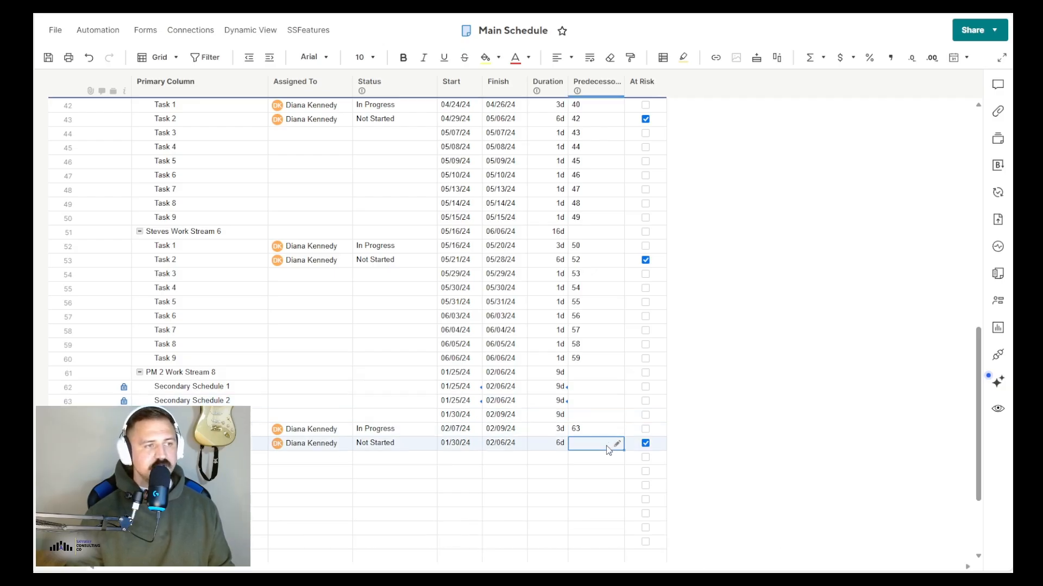
text(65)
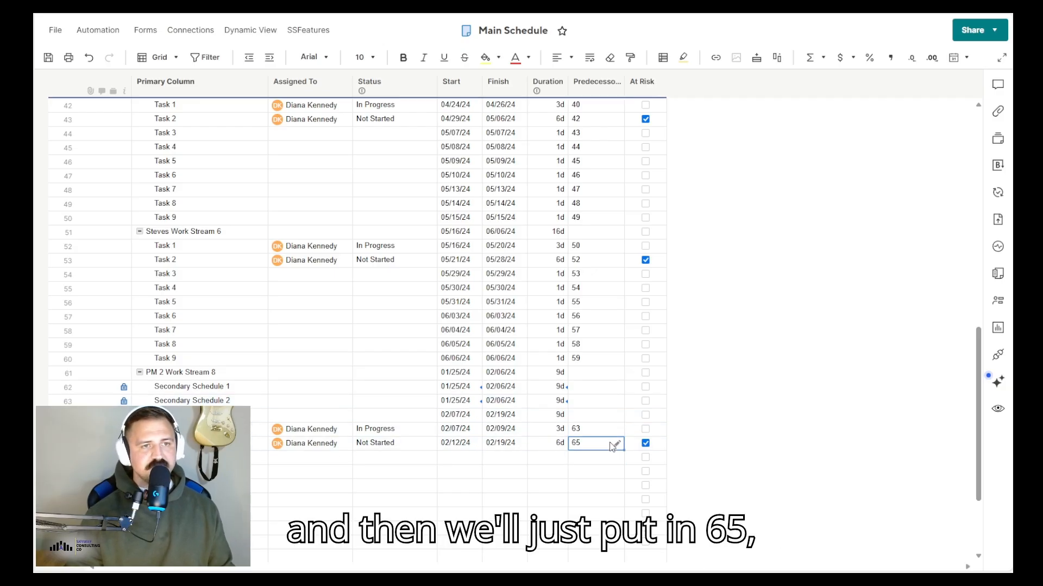
drag(623, 450, 603, 541)
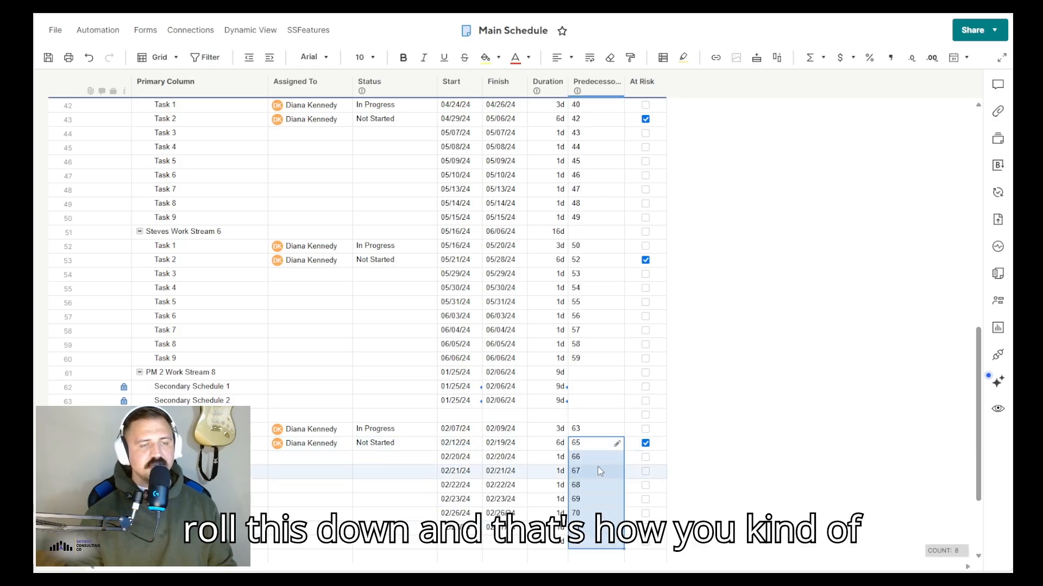
click(48, 57)
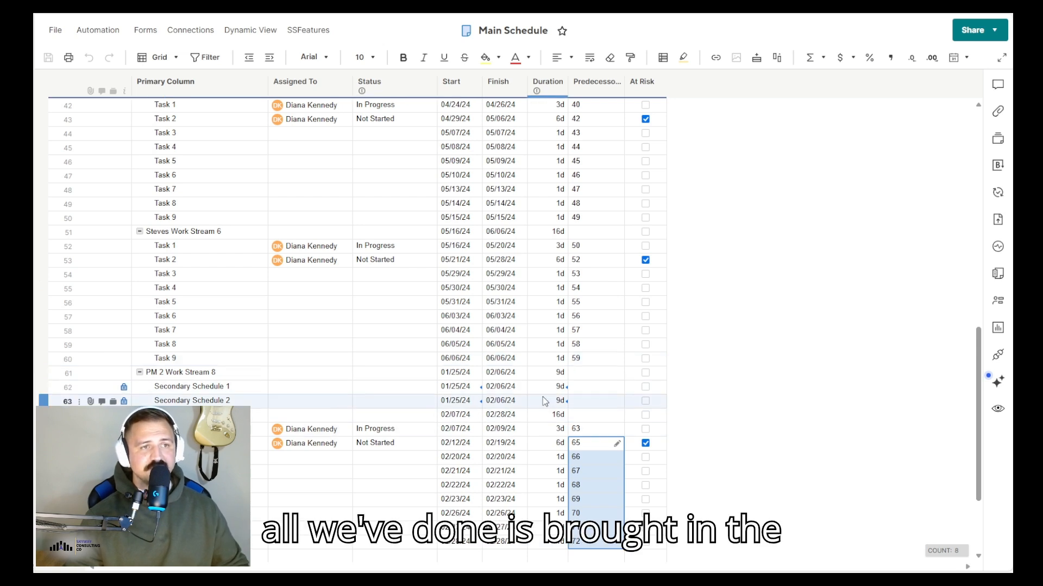
Step: In the Secondary Schedule 1 sheet, set the duration of Work Stream 1's Task 1 to 100 days and save
click(564, 388)
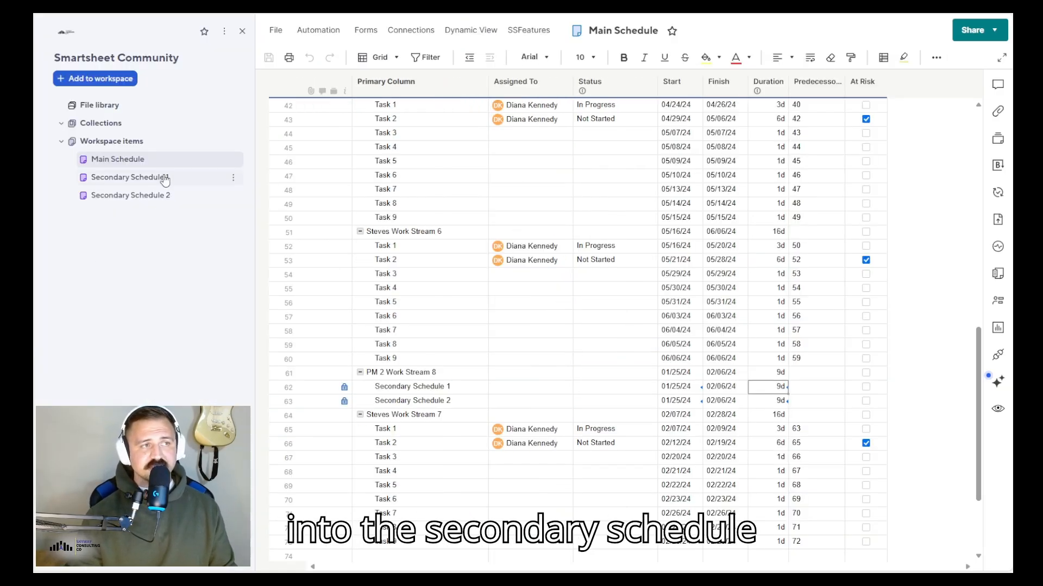
click(165, 178)
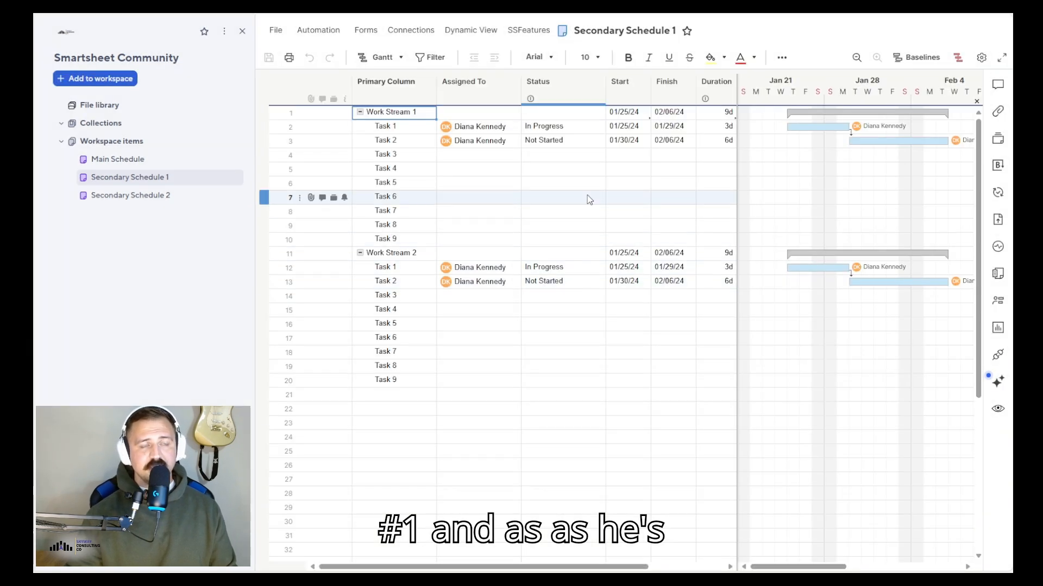
scroll(652, 169, right, 3)
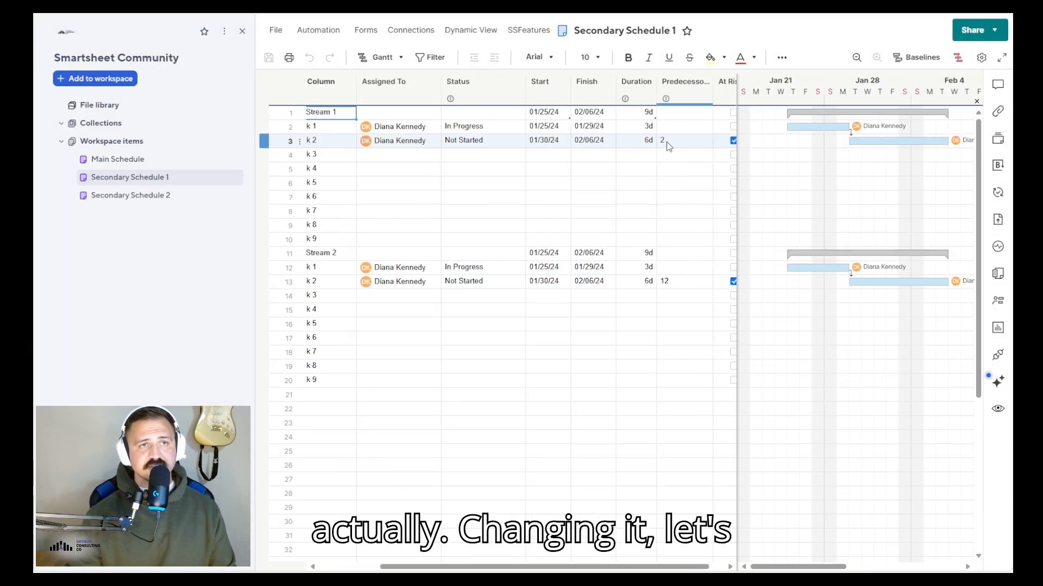
scroll(667, 138, left, 1)
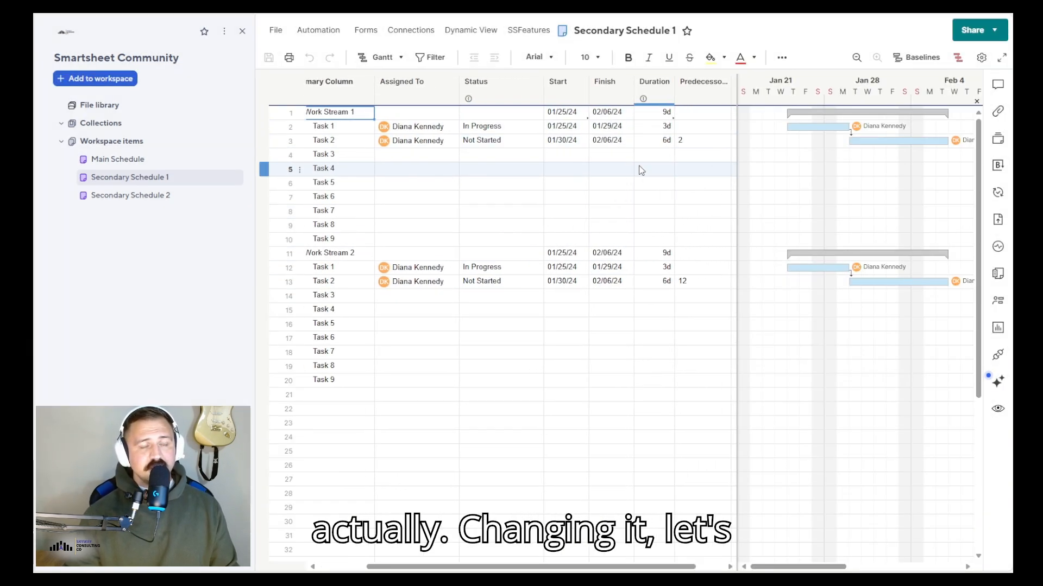
click(664, 131)
text(100)
key(Return)
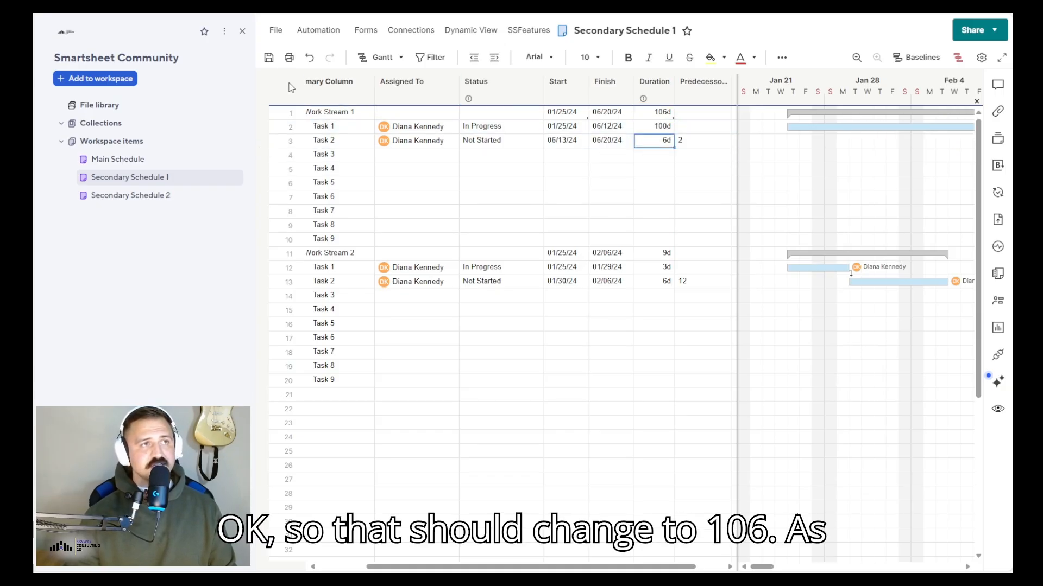
click(268, 57)
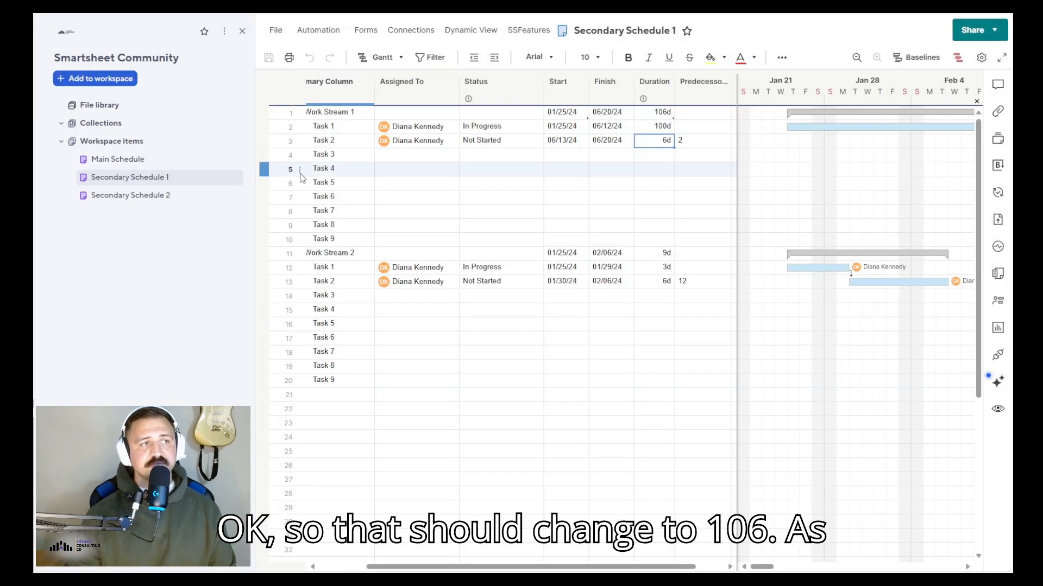
Step: Reopen the Main Schedule and refresh it to check the linked duration of Secondary Schedule 1
click(183, 159)
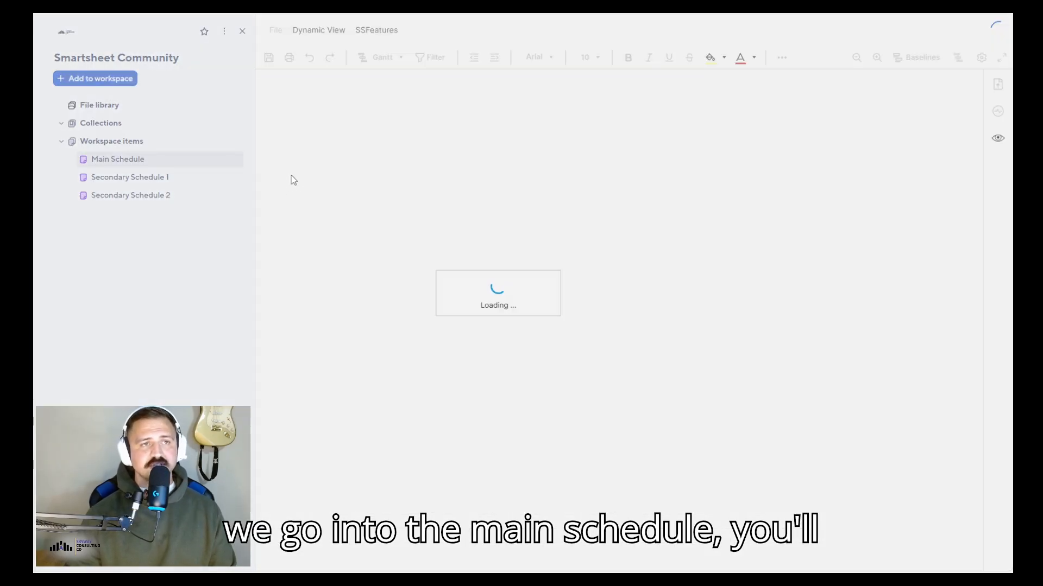
scroll(561, 347, down, 2)
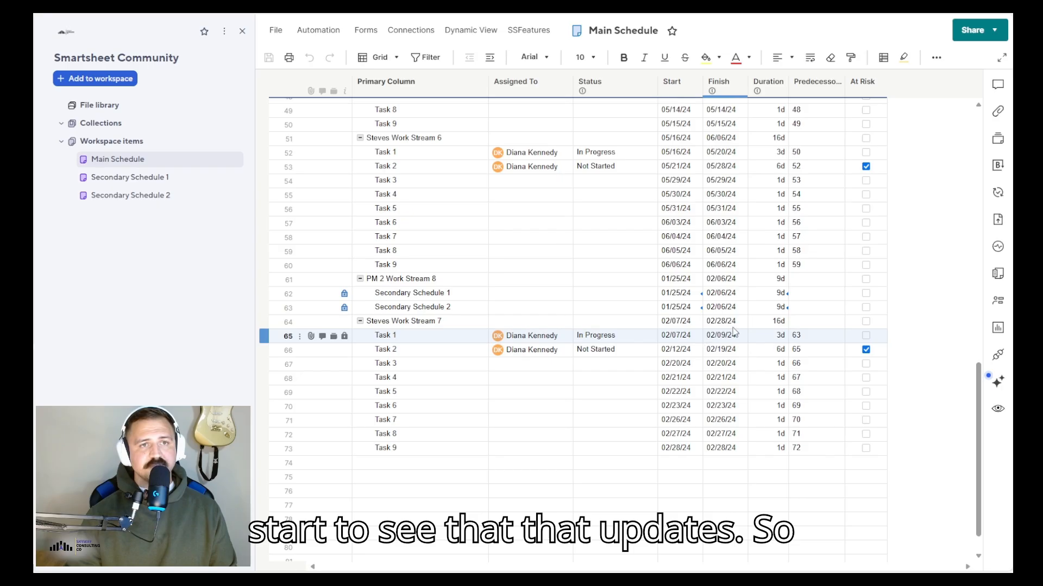
click(276, 30)
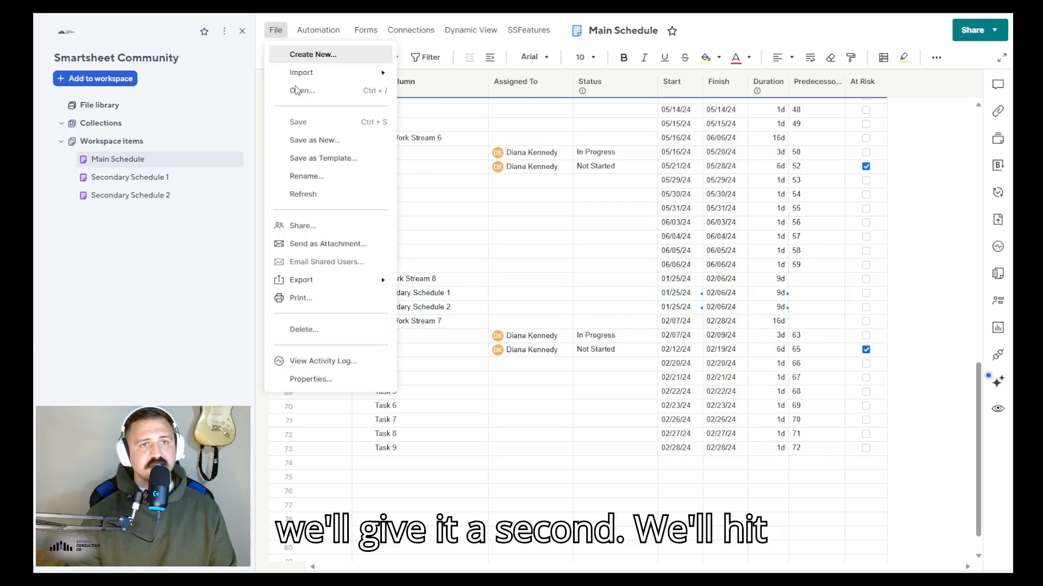
click(342, 198)
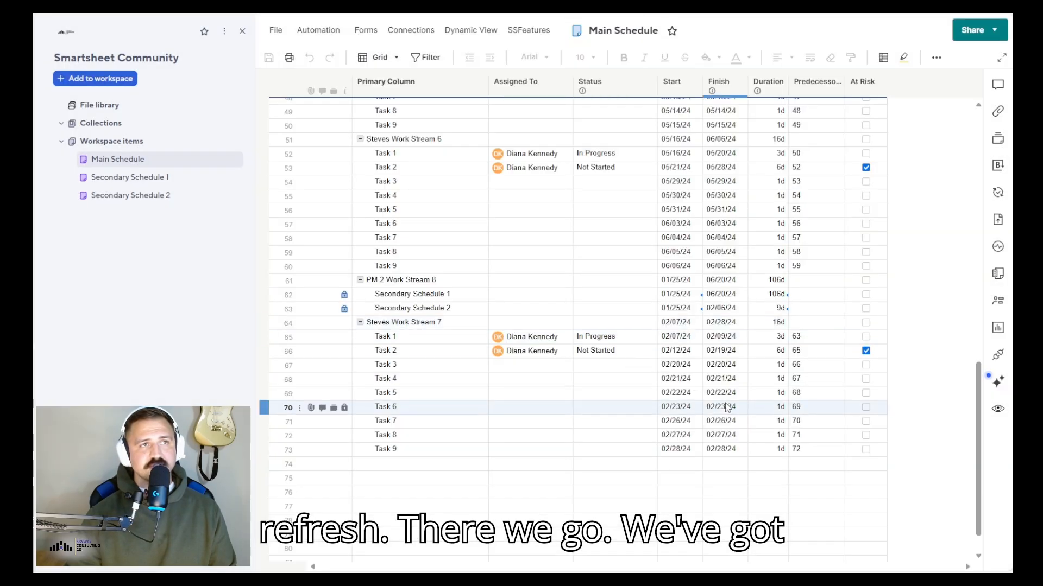
click(771, 293)
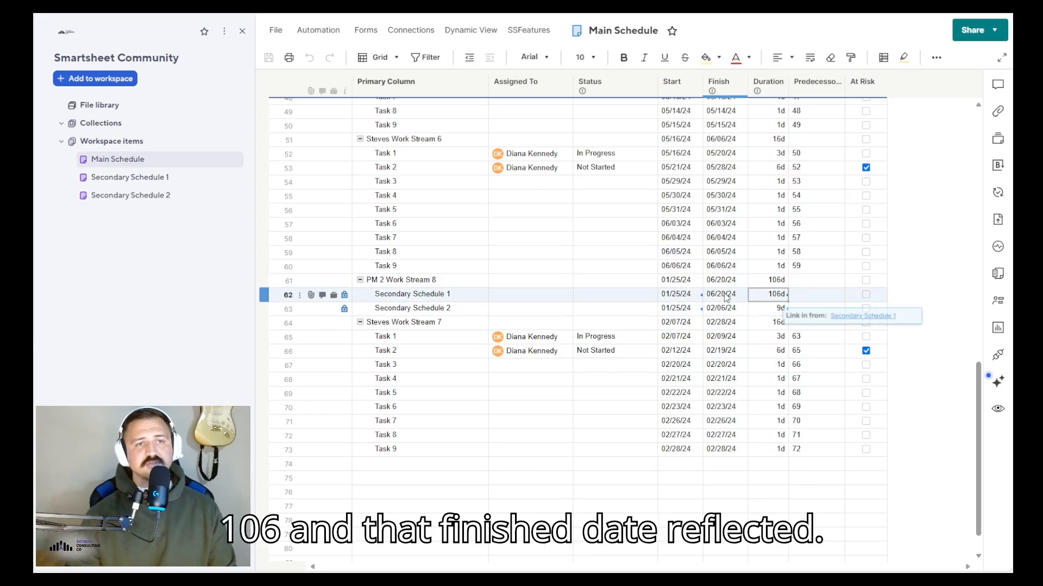
Step: Insert a new row above the first work stream and title it "Project Name"
scroll(758, 399, up, 3)
scroll(758, 402, up, 10)
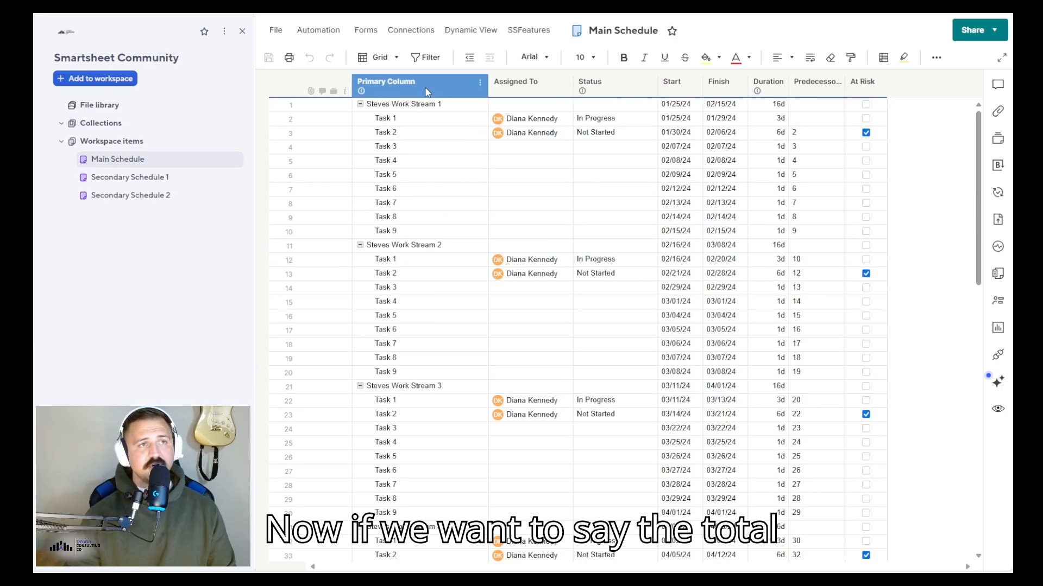
click(428, 107)
key(Insert)
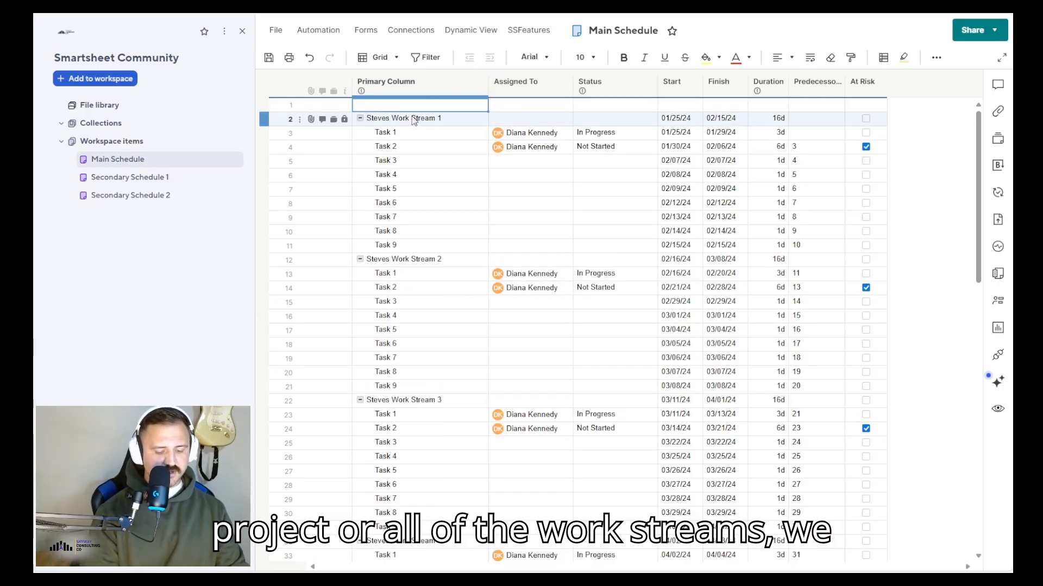
text(Pr)
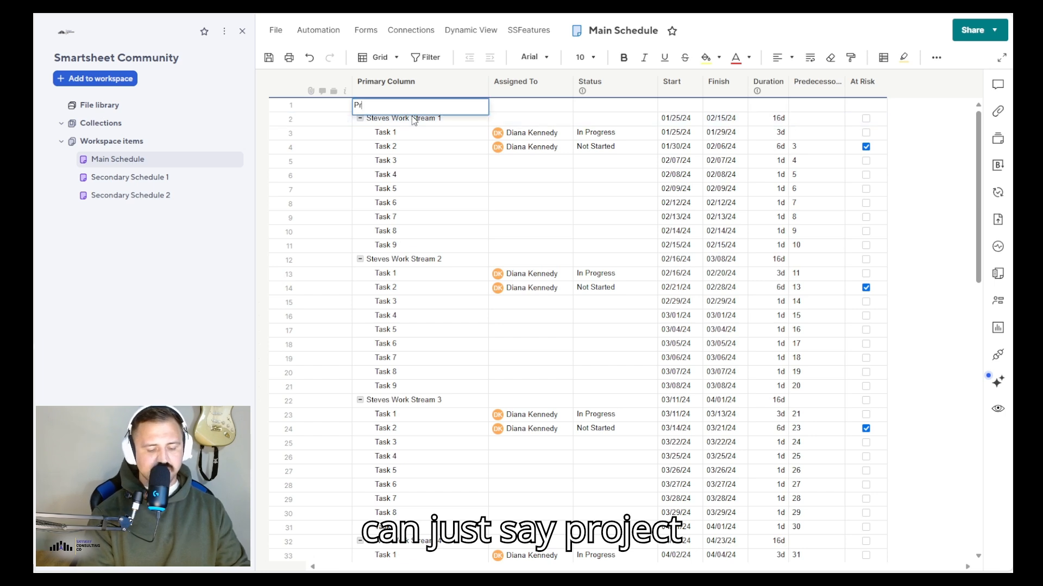
text(oject Name)
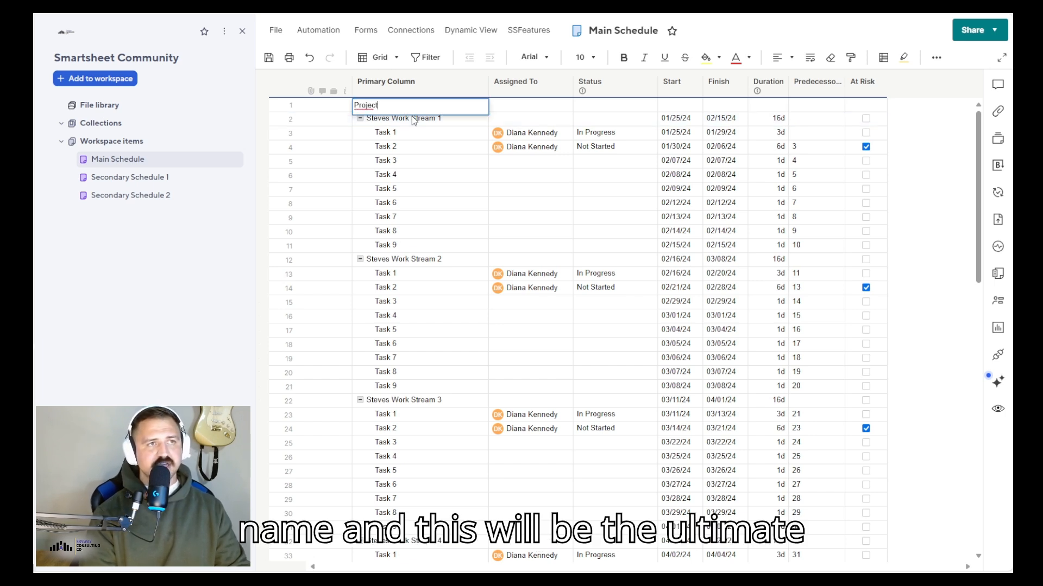
key(Return)
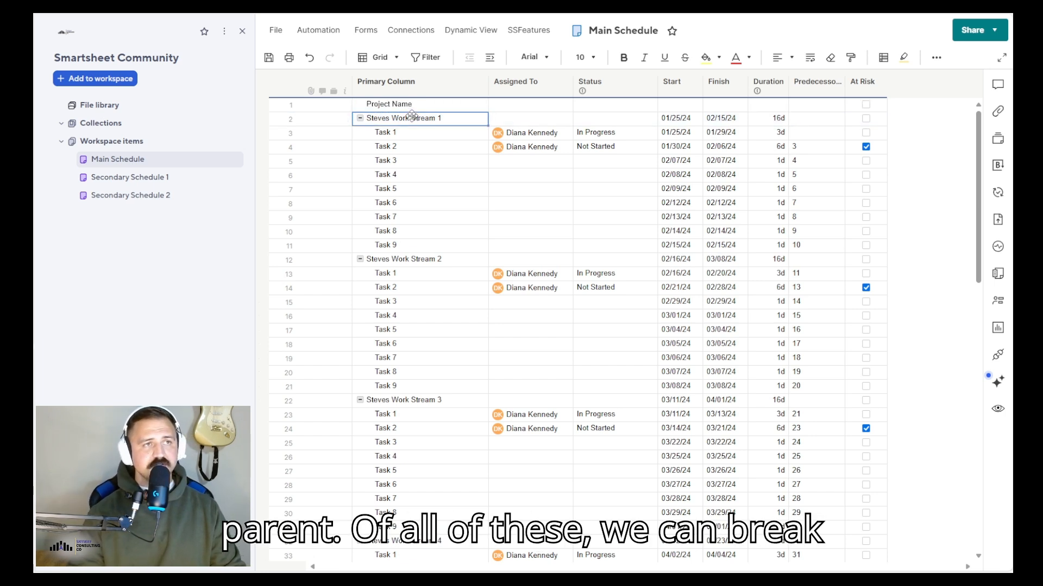
Step: Indent all rows from Work Stream 1 through the last task of Work Stream 7 beneath the Project Name row, and save the sheet
scroll(441, 217, down, 8)
scroll(442, 225, down, 5)
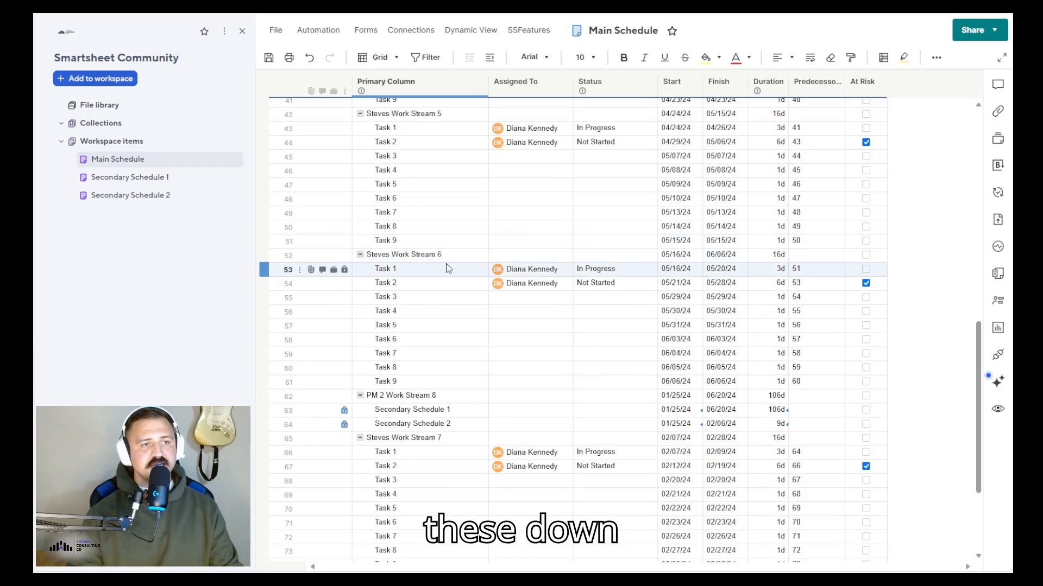
shift+click(429, 427)
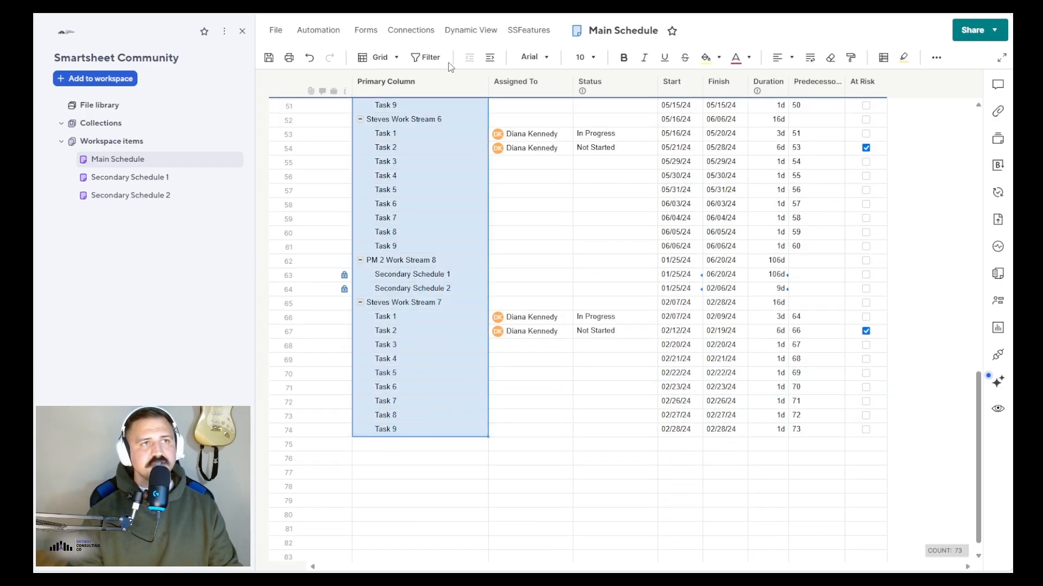
click(490, 57)
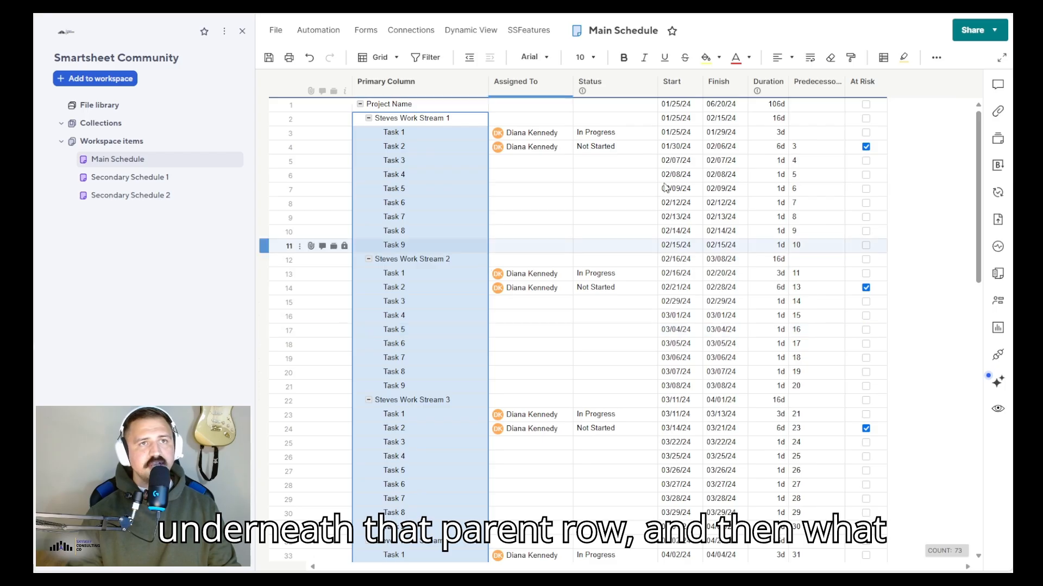
click(684, 109)
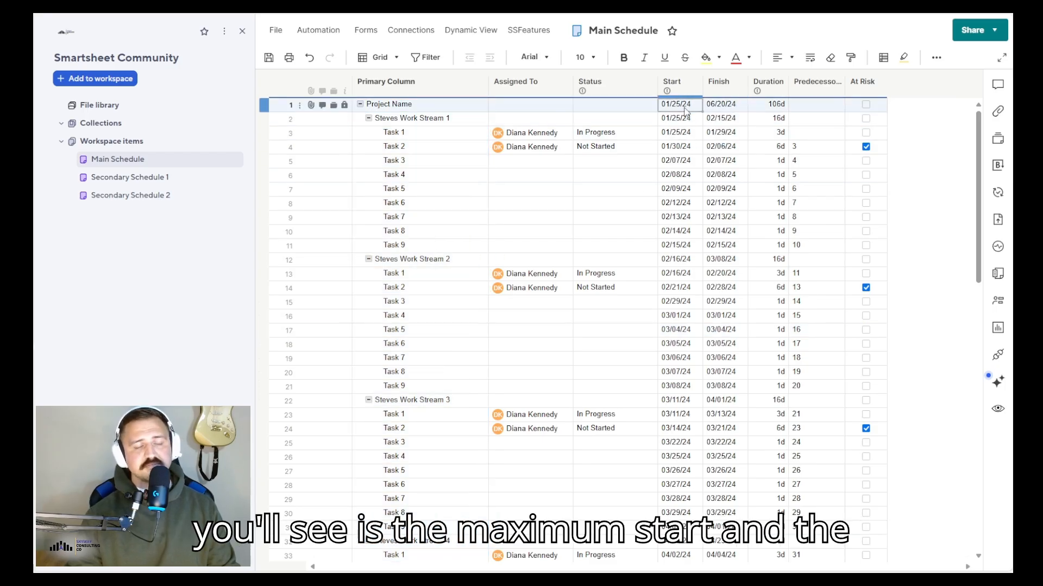
click(723, 110)
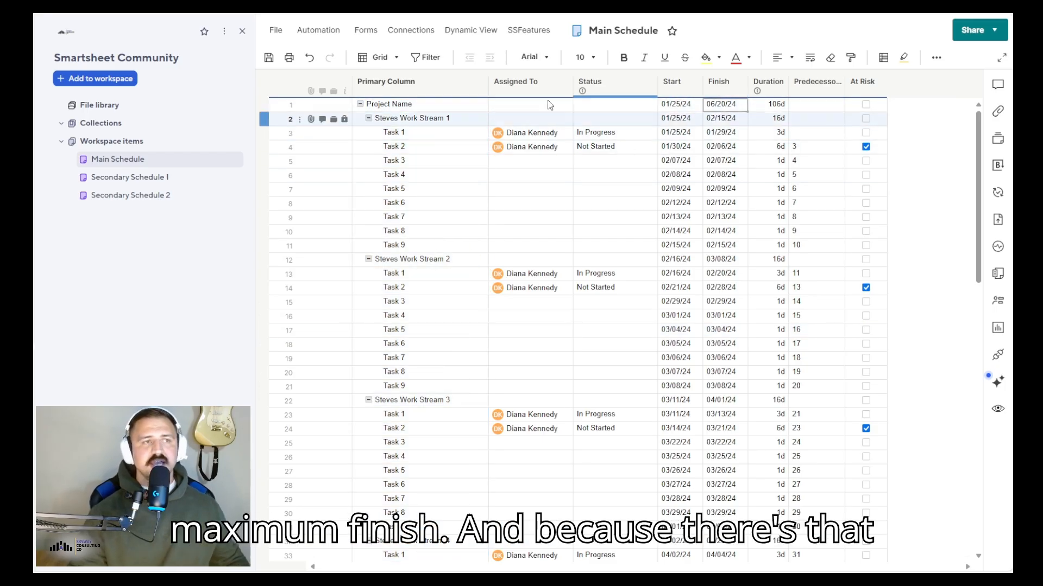
click(265, 64)
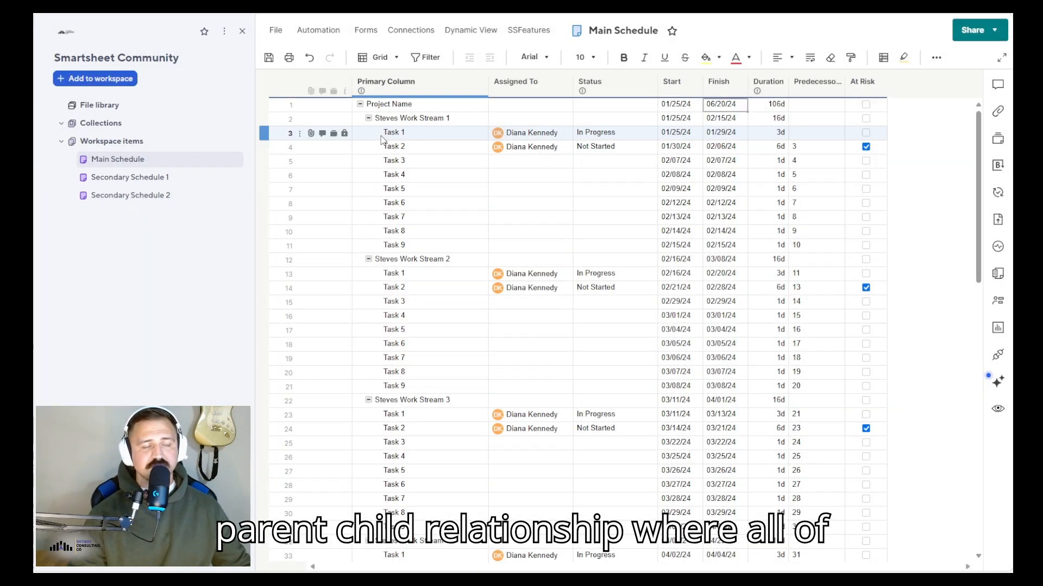
Step: Collapse the whole row hierarchy, expand only the Project Name row to its work stream level, and save the sheet
click(480, 83)
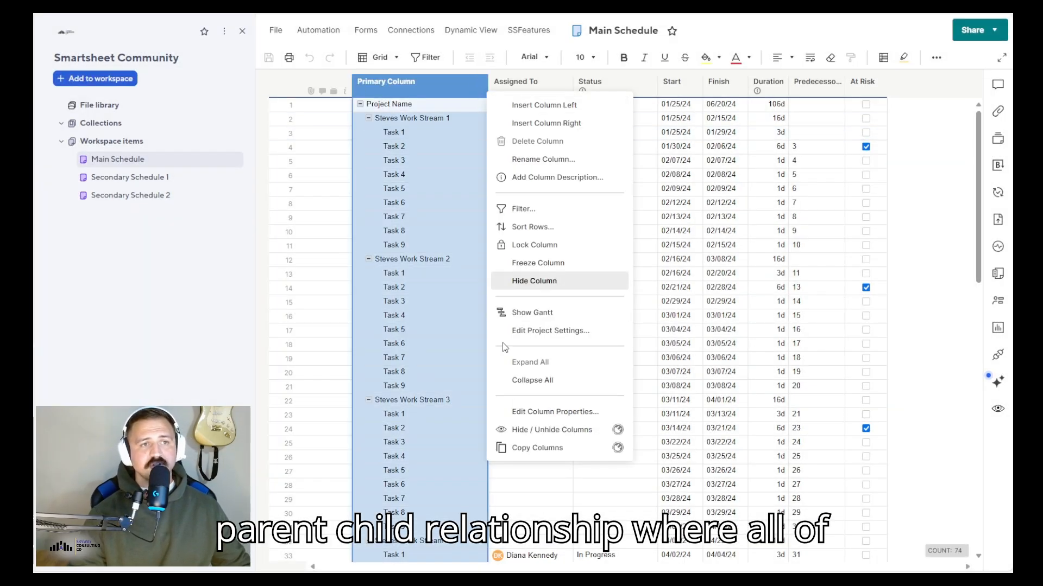
click(532, 381)
click(360, 103)
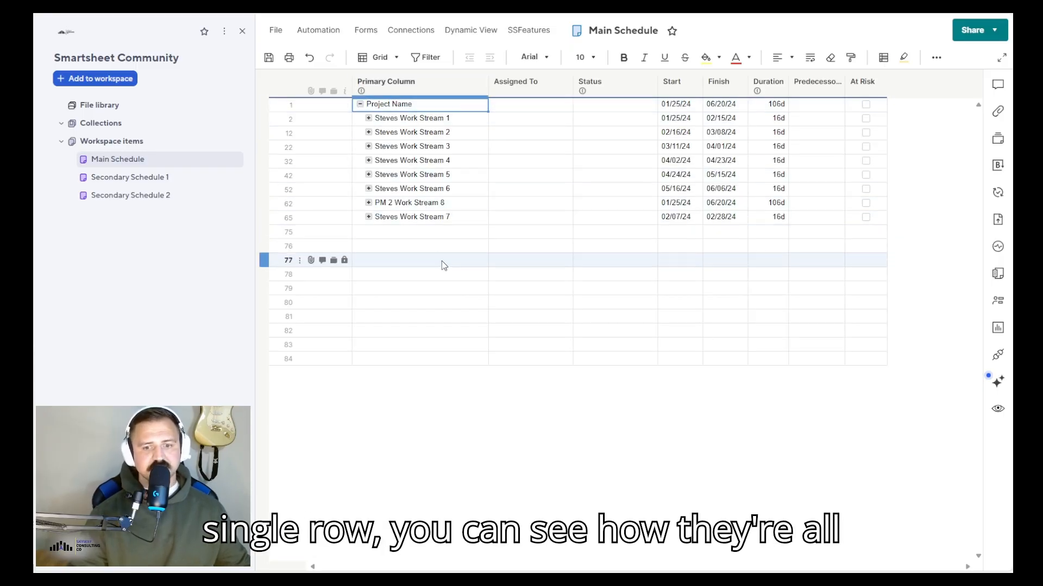
click(267, 57)
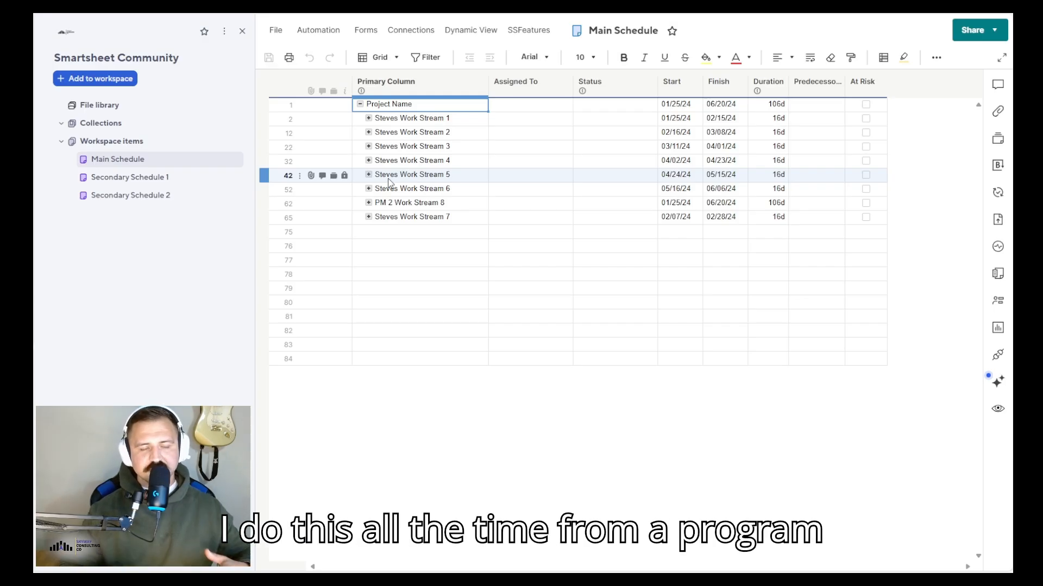